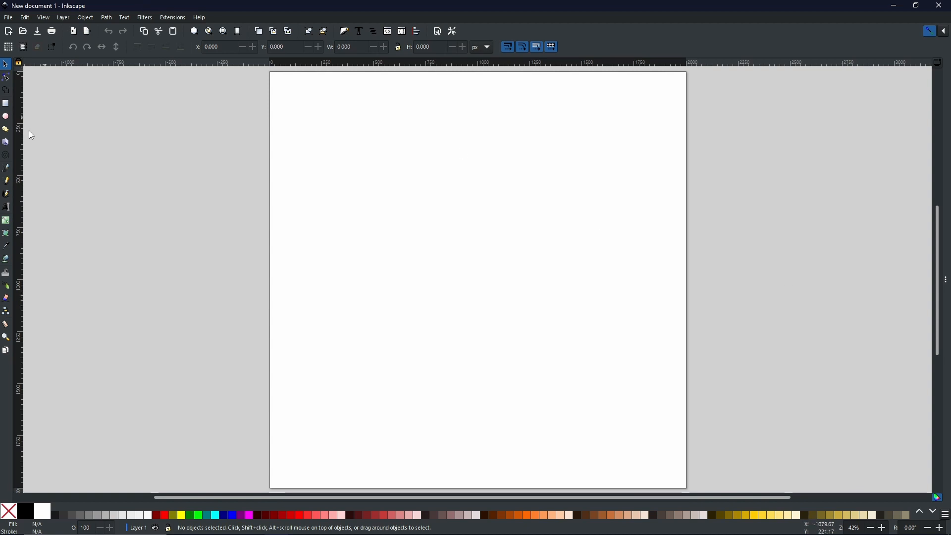
Step: Draw a black-filled circle about 899 px across near the middle of the page
left_click(7, 116)
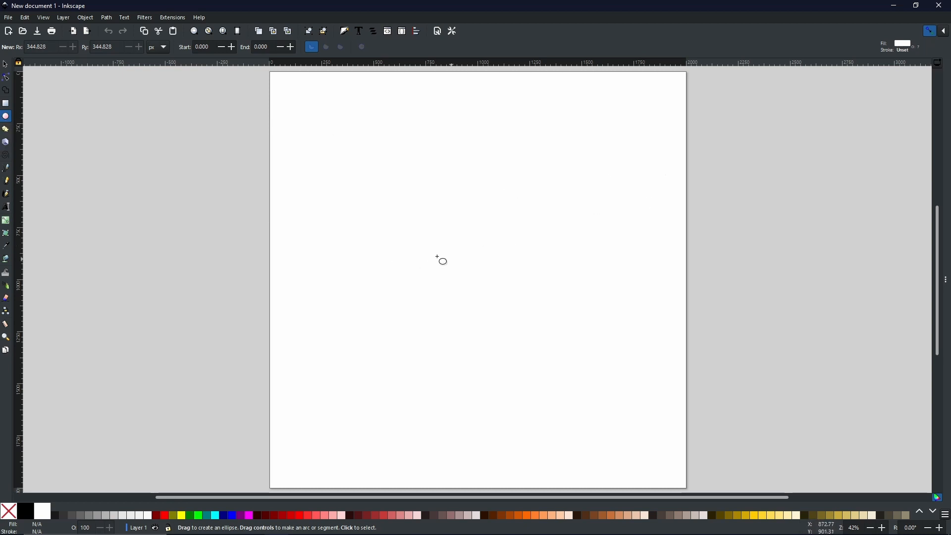
left_click(26, 511)
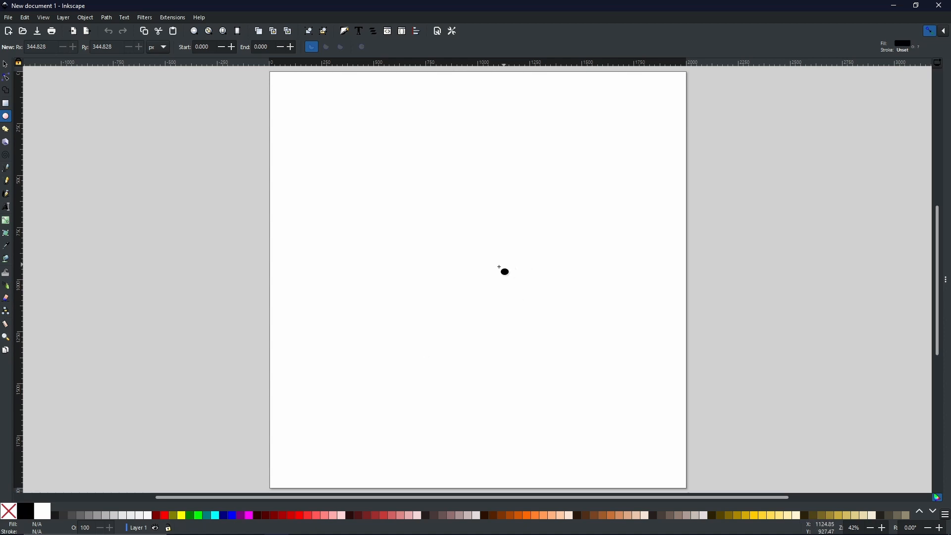
left_click_drag(494, 266, 588, 359)
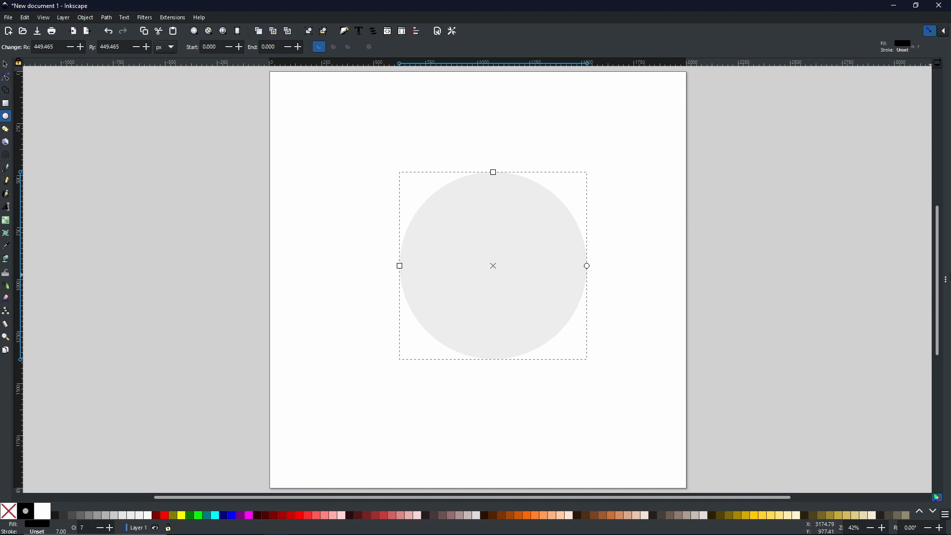
Step: Show the circle's fill and stroke settings and set its opacity to about 55%
left_click_drag(946, 275, 820, 292)
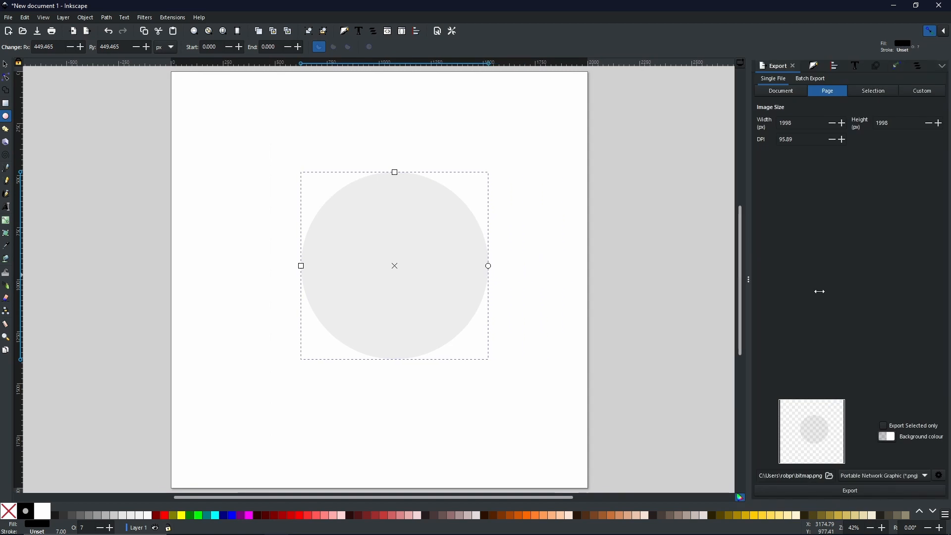
left_click(815, 66)
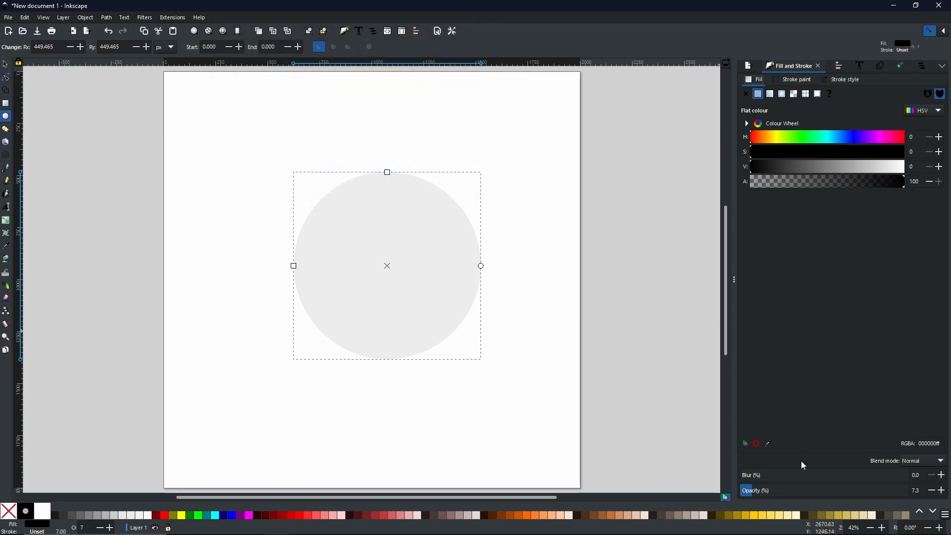
left_click_drag(807, 491, 915, 491)
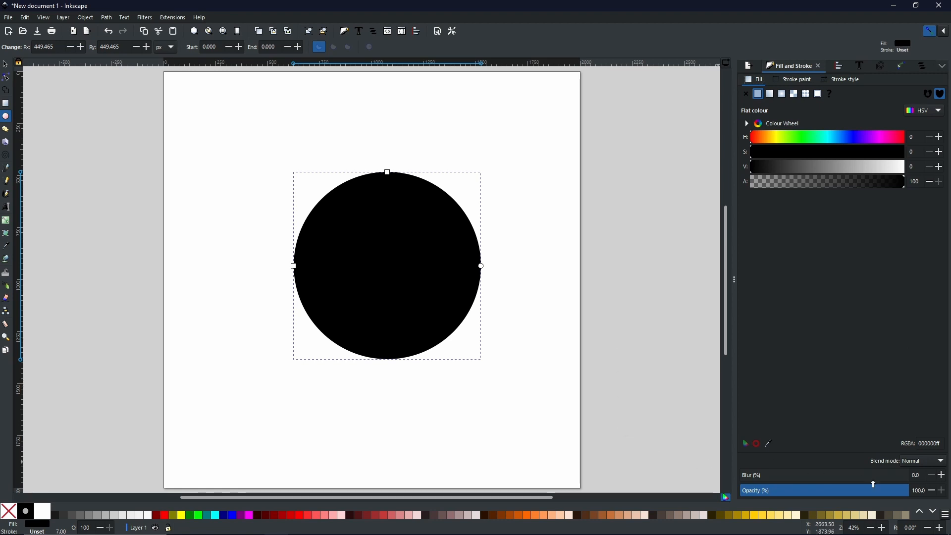
left_click_drag(861, 496, 835, 498)
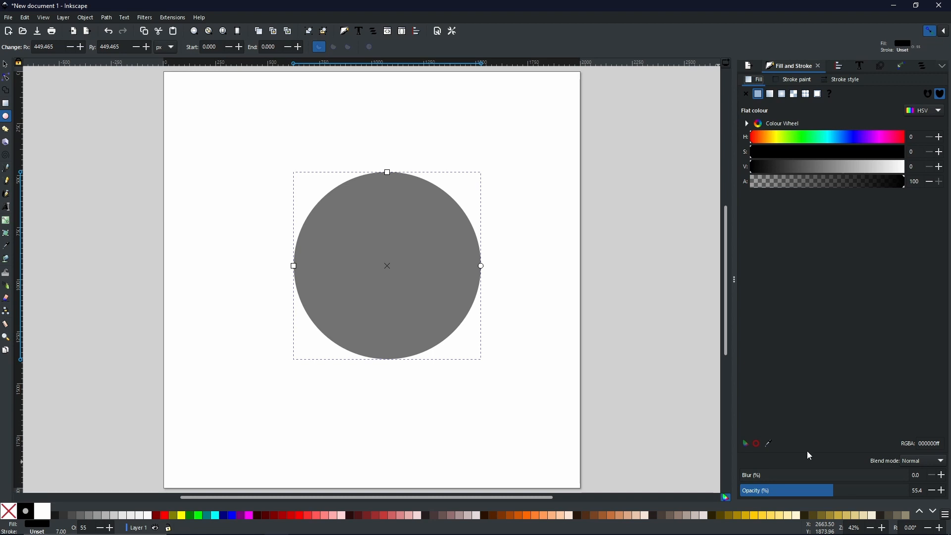
Step: Scale the circle down proportionally to about 614 px across and move it to the upper middle of the page
key("s")
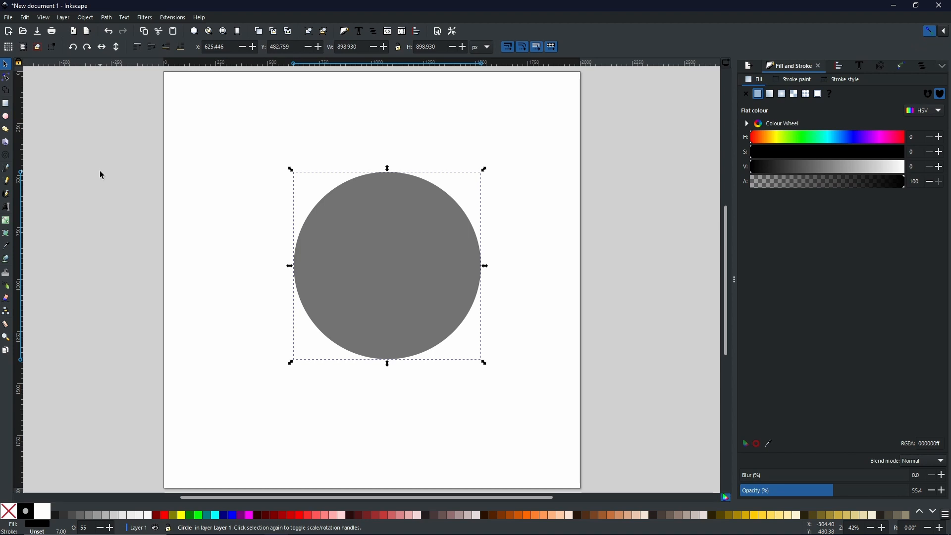
left_click_drag(486, 363, 452, 352)
left_click_drag(380, 309, 368, 252)
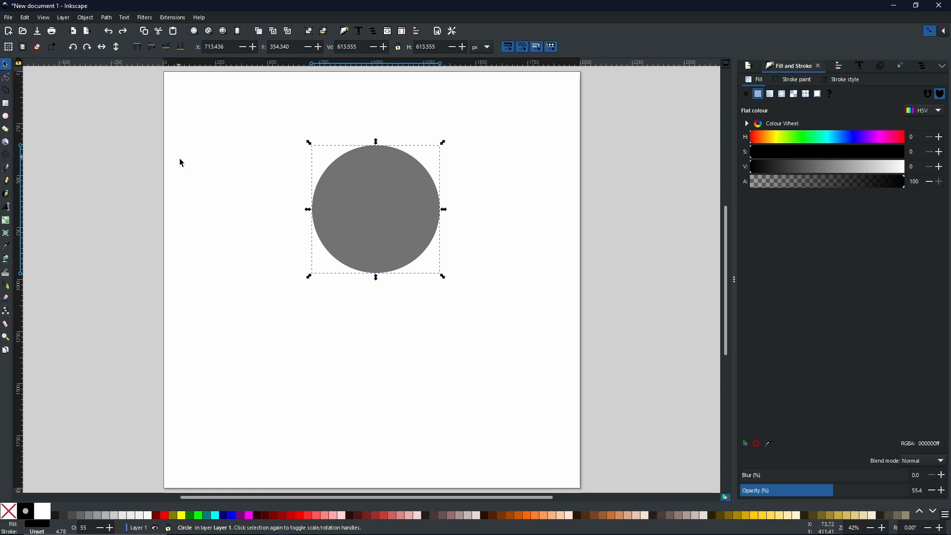
left_click(181, 162)
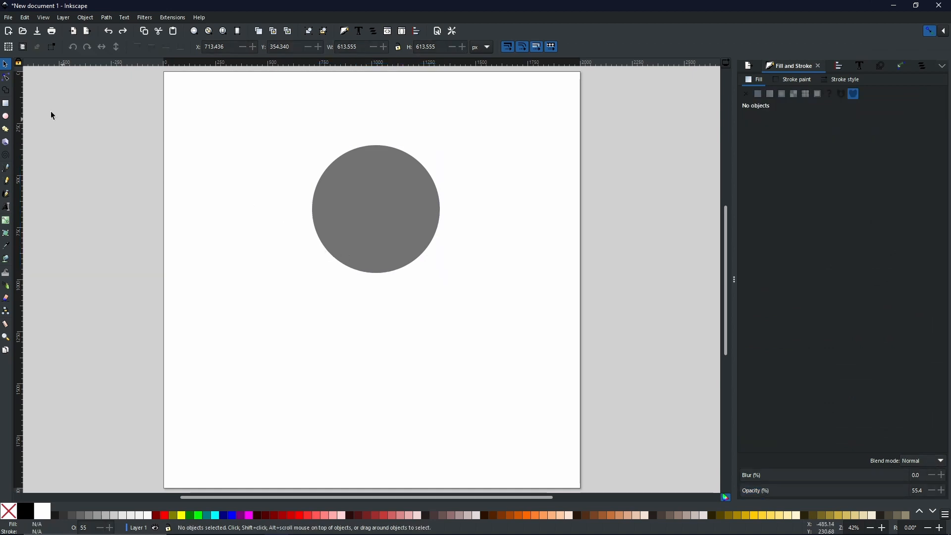
Step: Draw a rectangle about 614 by 754 px downward from the circle's left quadrant point, matching the circle's full width
left_click(5, 104)
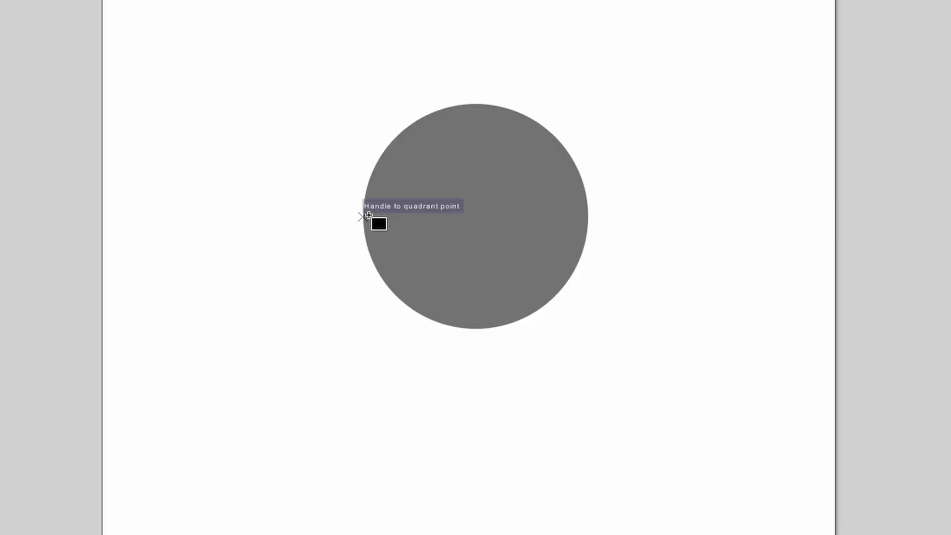
mouse_move(368, 216)
left_mouse_down()
mouse_move(427, 257)
mouse_move(513, 285)
mouse_move(591, 283)
mouse_move(602, 443)
mouse_move(588, 508)
mouse_move(593, 479)
mouse_move(588, 493)
left_mouse_up()
key("s")
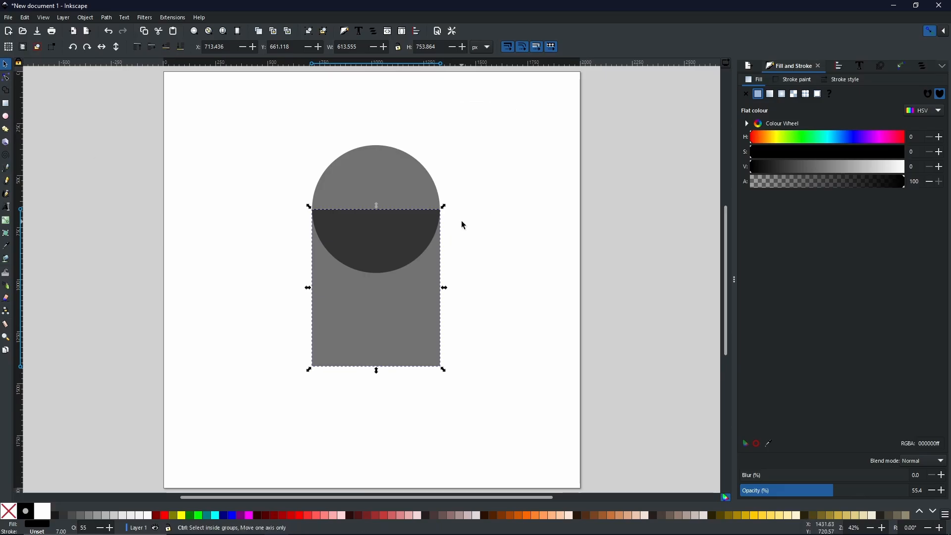
Step: Examine how the rectangle's upper corners meet the circle's sides and check the rectangle's width
scroll(440, 218, "up", 5)
scroll(438, 217, "up", 3)
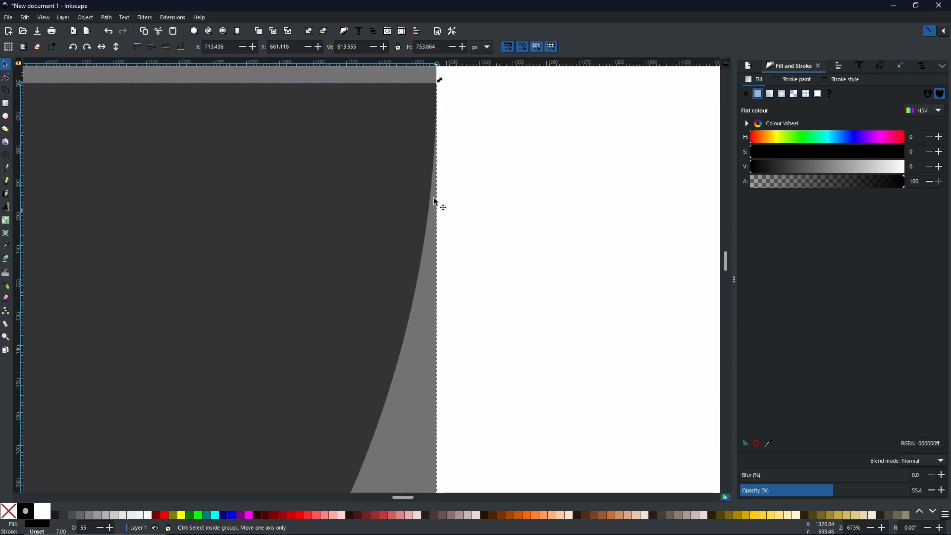
left_click_drag(413, 119, 391, 260)
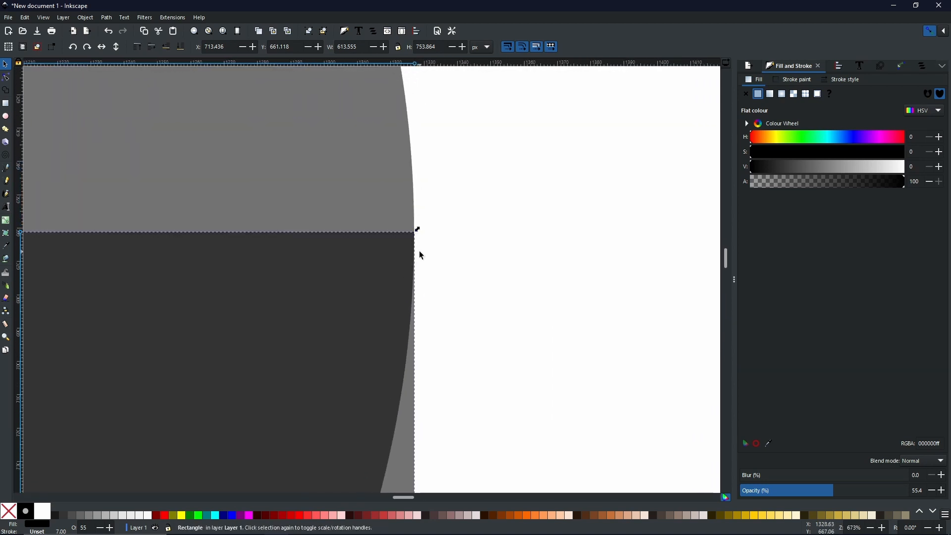
scroll(168, 251, "down", 3)
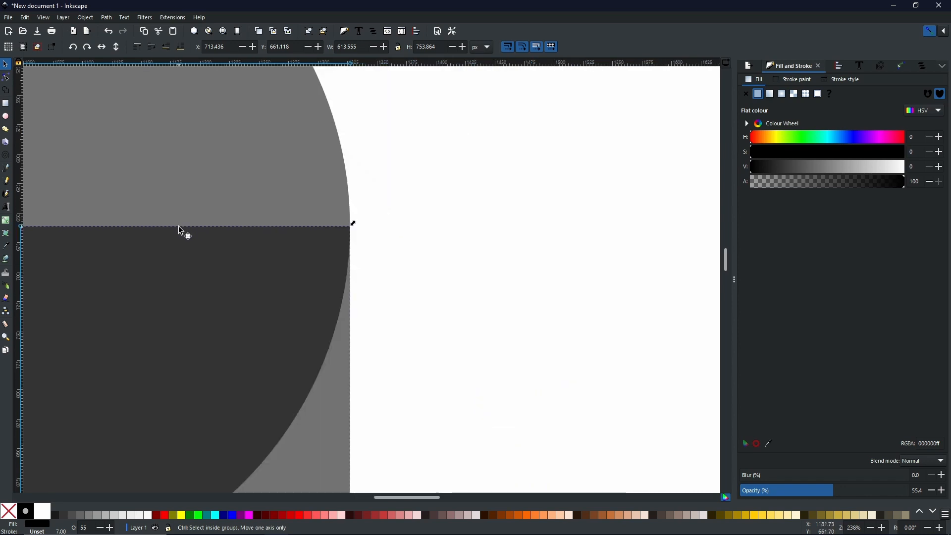
left_click_drag(182, 233, 595, 274)
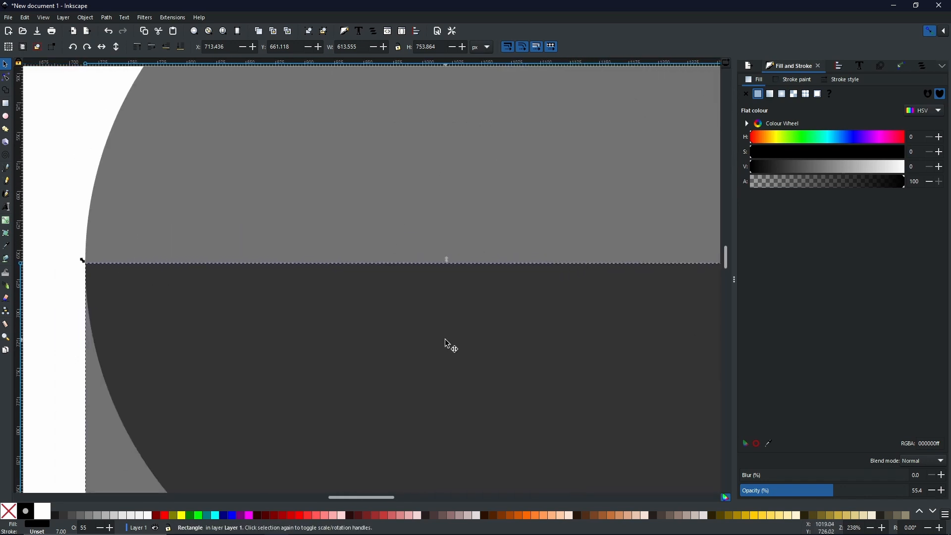
scroll(446, 333, "down", 2)
left_click_drag(442, 309, 326, 304)
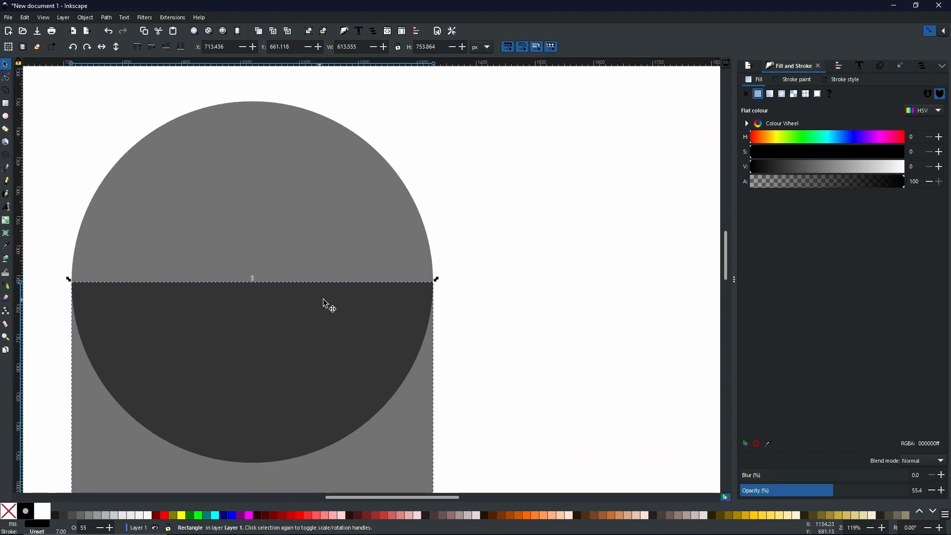
left_click_drag(399, 336, 352, 210)
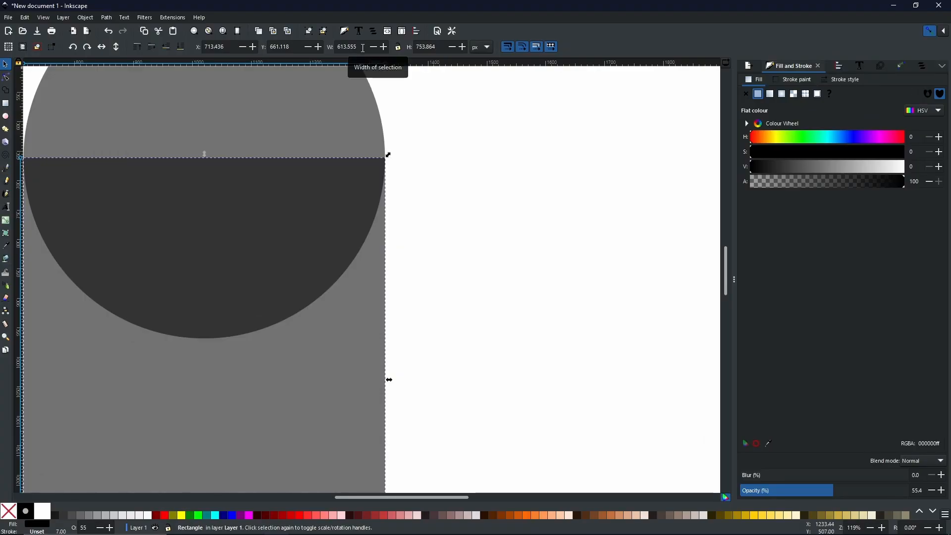
left_click_drag(361, 48, 322, 50)
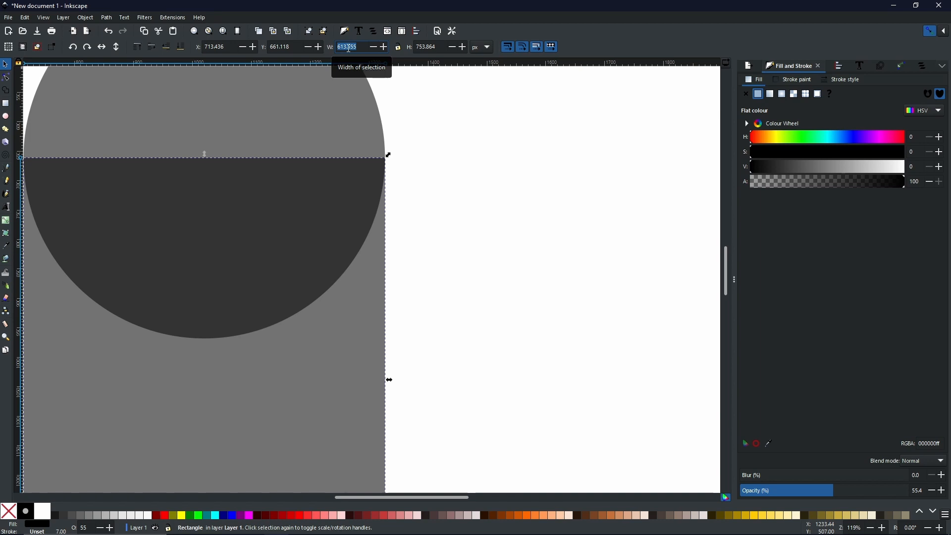
left_click(299, 90)
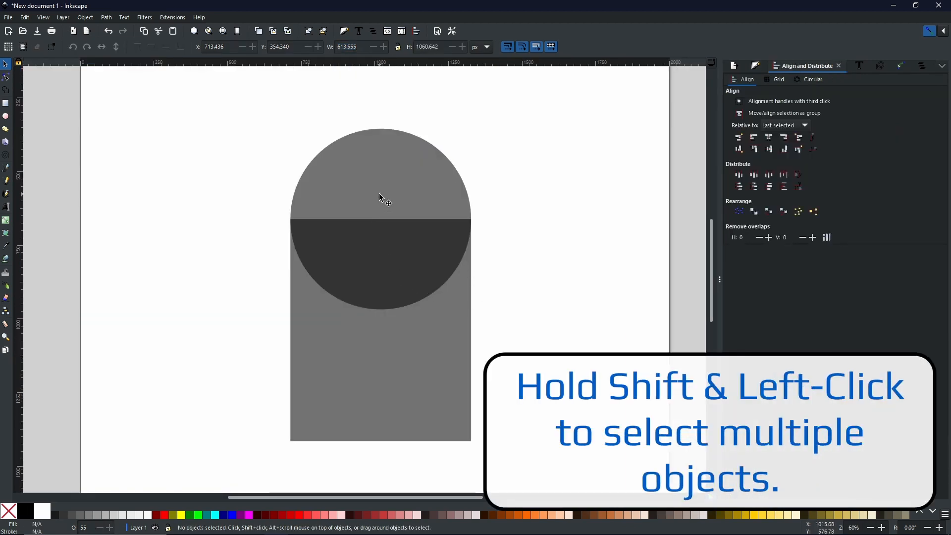
Step: Unite the circle and the rectangle into one arched shape with Union
left_click(380, 198)
left_click(367, 357, "shift")
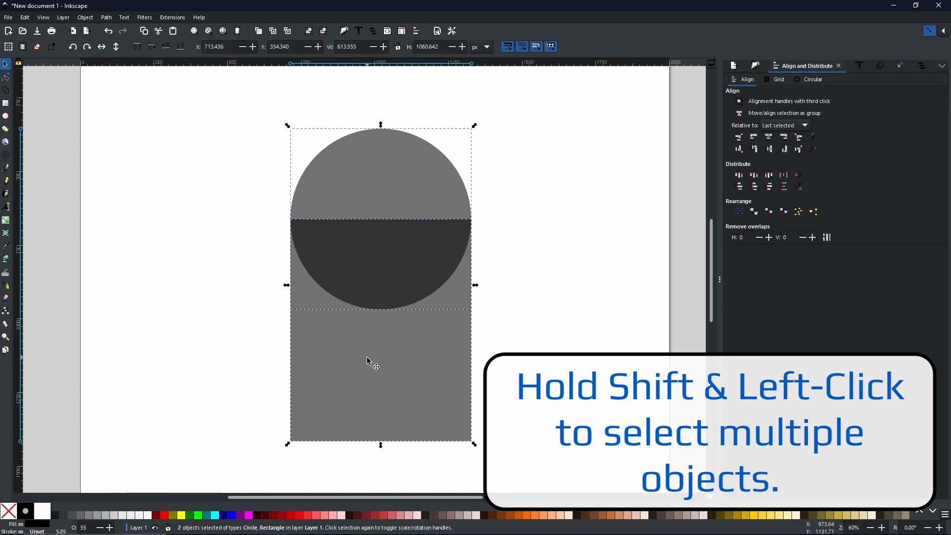
left_click(106, 17)
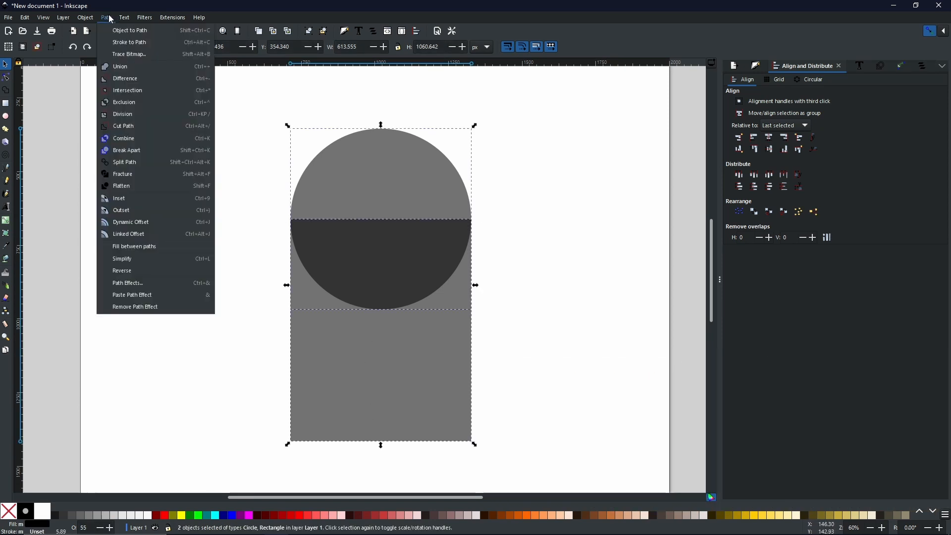
left_click(117, 68)
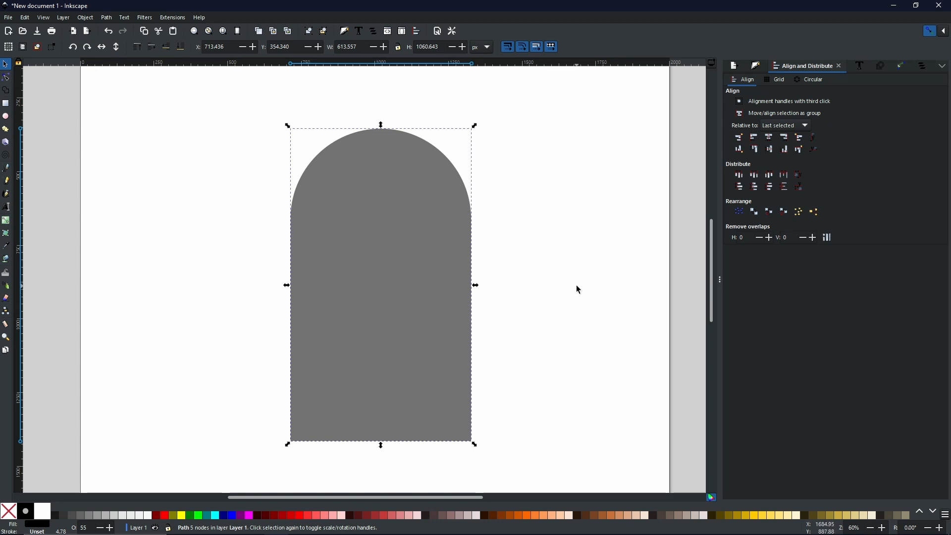
Step: Round both lower corners of the arched shape equally with the Corners path effect and convert the result to a path
key("n")
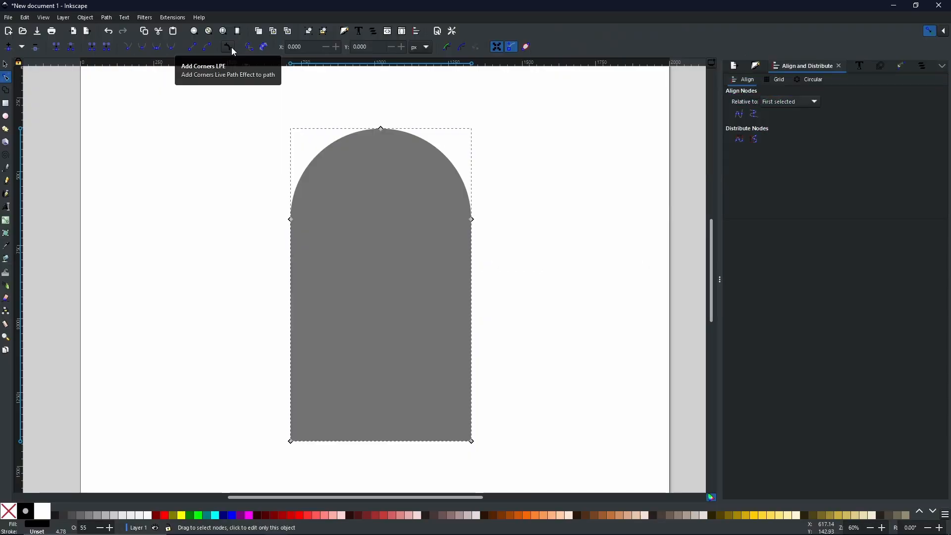
left_click(234, 51)
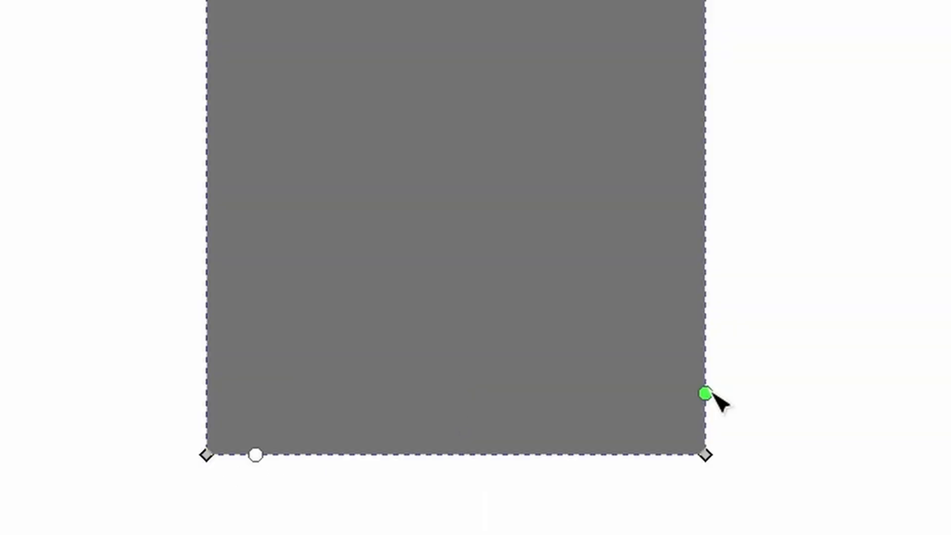
left_click_drag(264, 426, 353, 449)
left_click_drag(377, 478, 855, 495)
left_click_drag(854, 494, 854, 494)
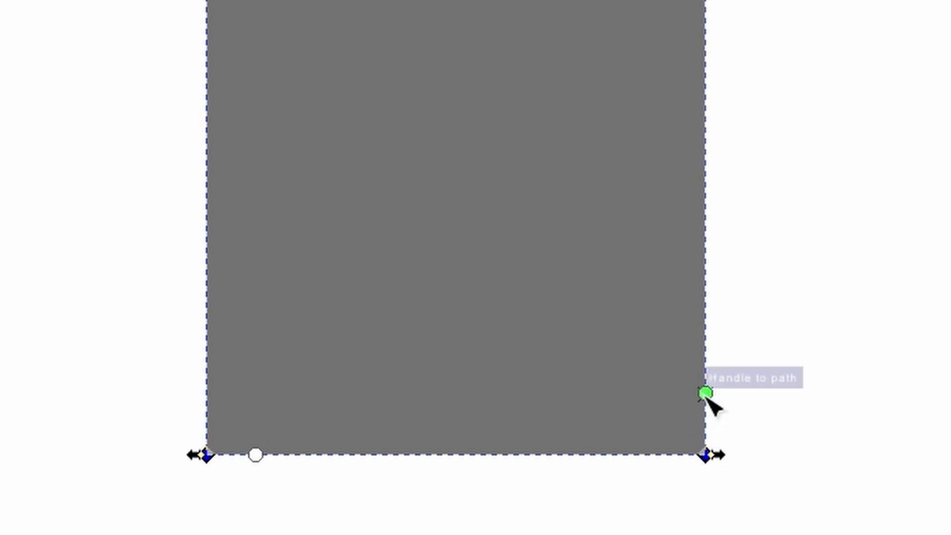
left_click_drag(706, 392, 718, 369)
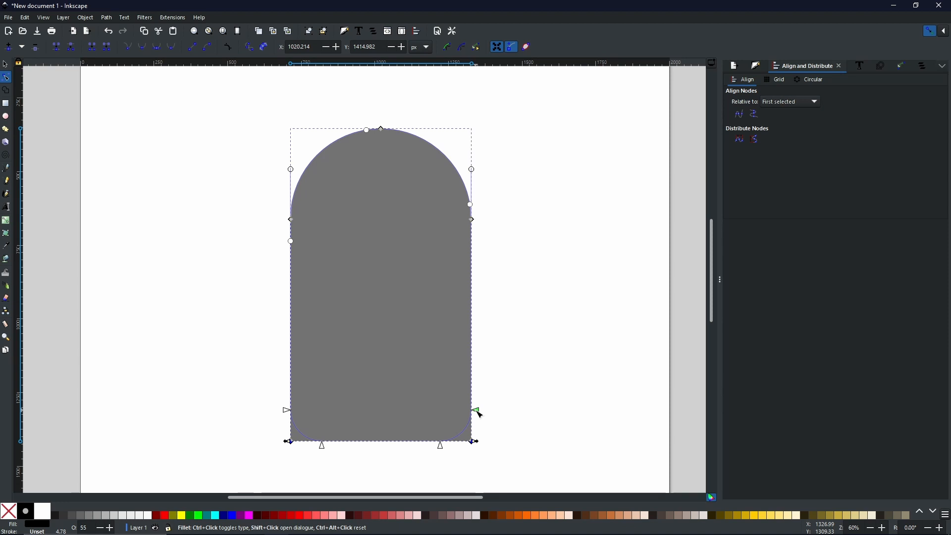
left_click_drag(479, 414, 476, 414)
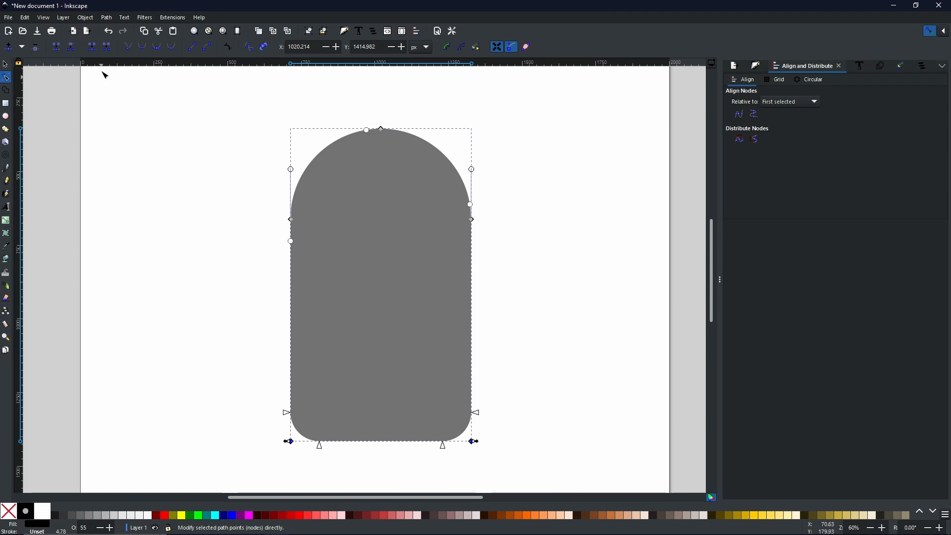
left_click(106, 18)
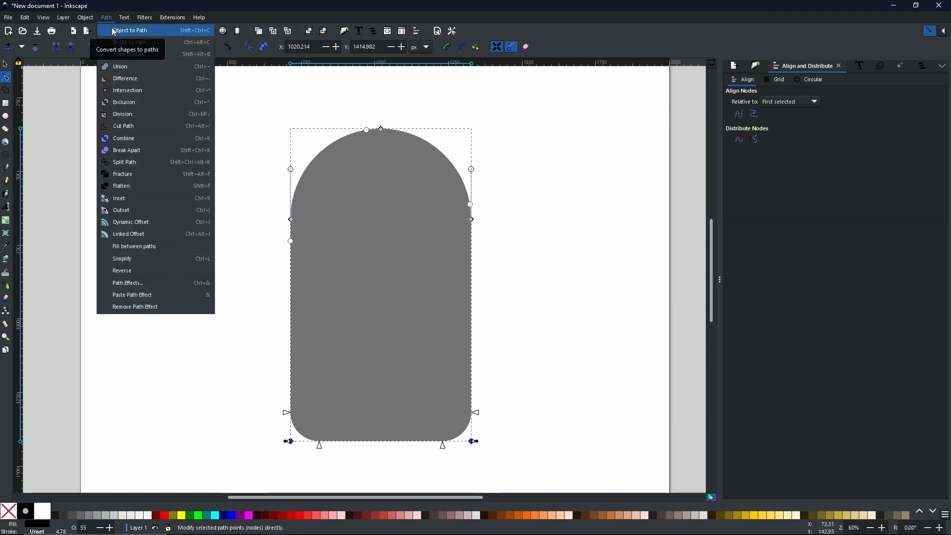
left_click(114, 31)
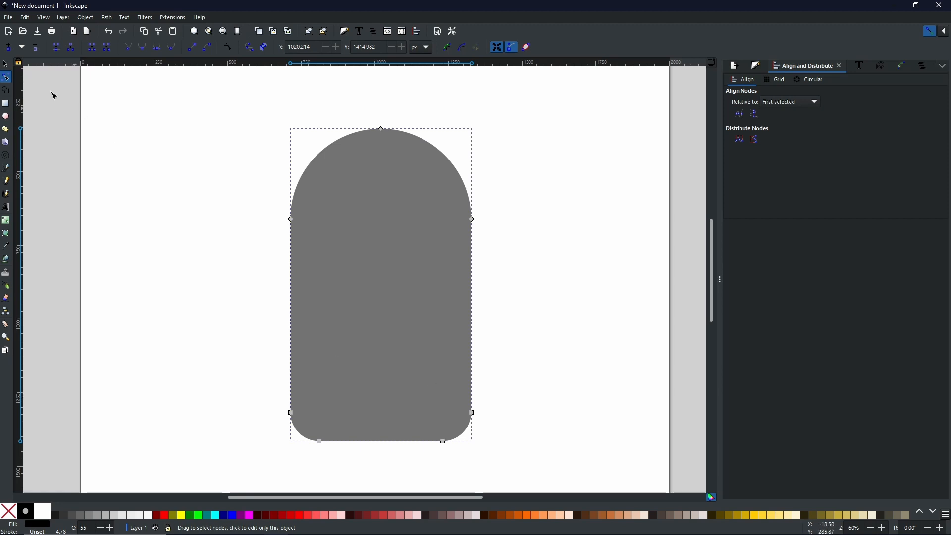
Step: Draw a rectangle about 173 by 439 px beside the arched shape's left side with corners rounded about 50 px, and convert it to a path
left_click(6, 106)
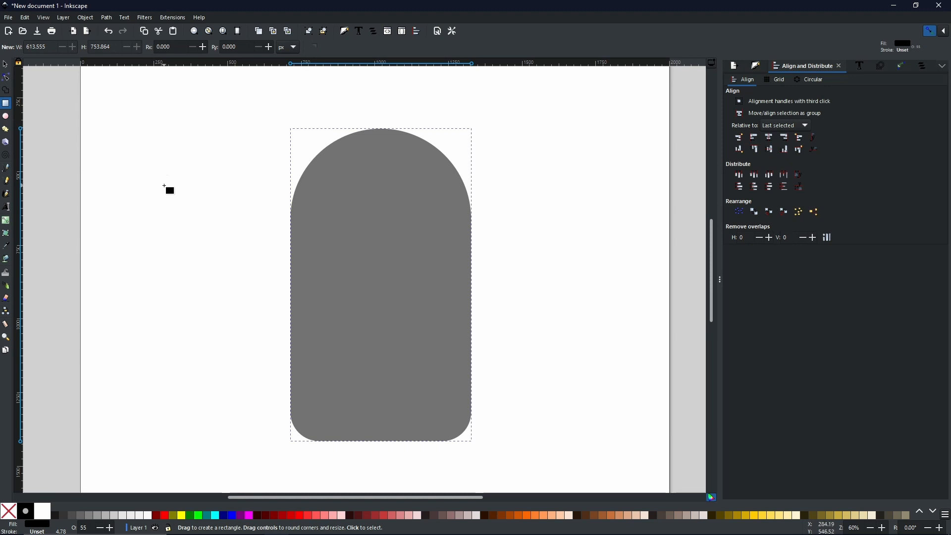
left_click_drag(156, 157, 208, 286)
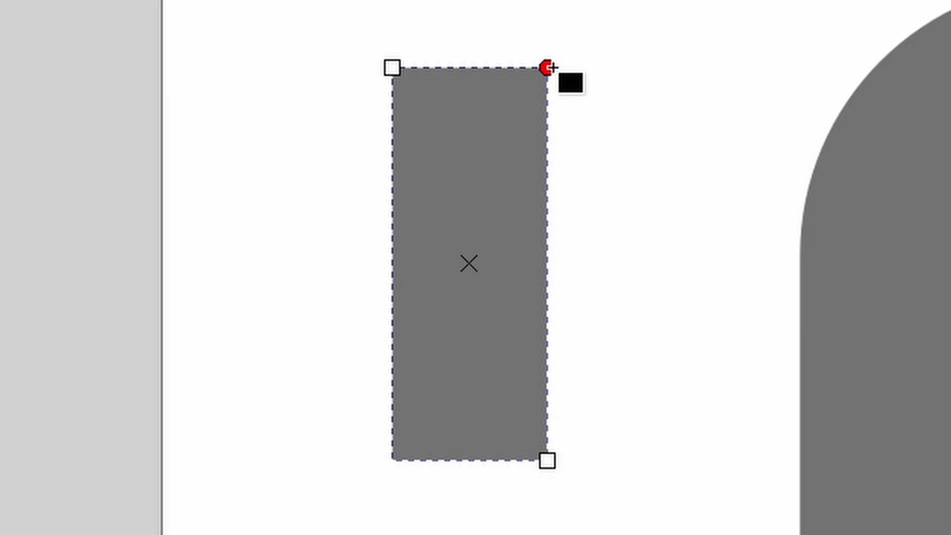
left_click_drag(553, 67, 559, 112)
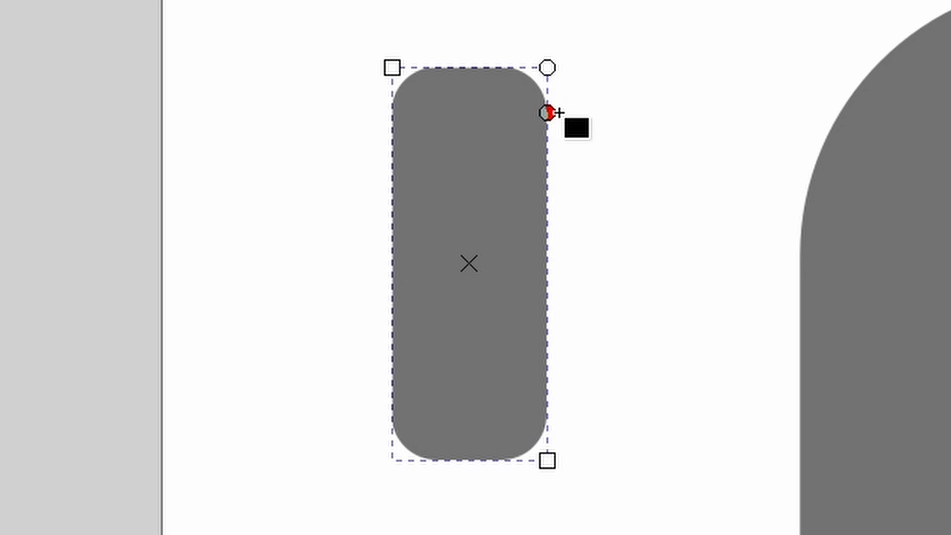
left_click_drag(559, 112, 559, 112)
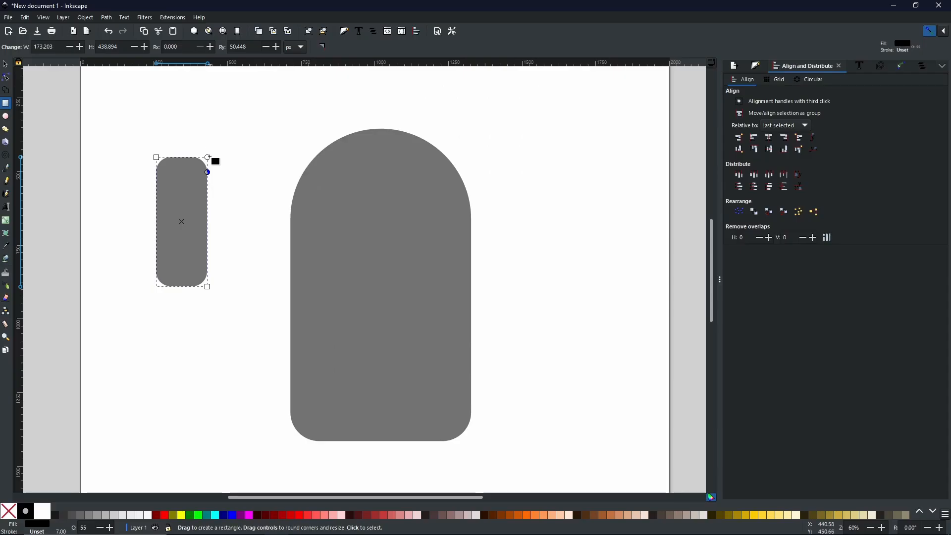
left_click(106, 17)
left_click(115, 30)
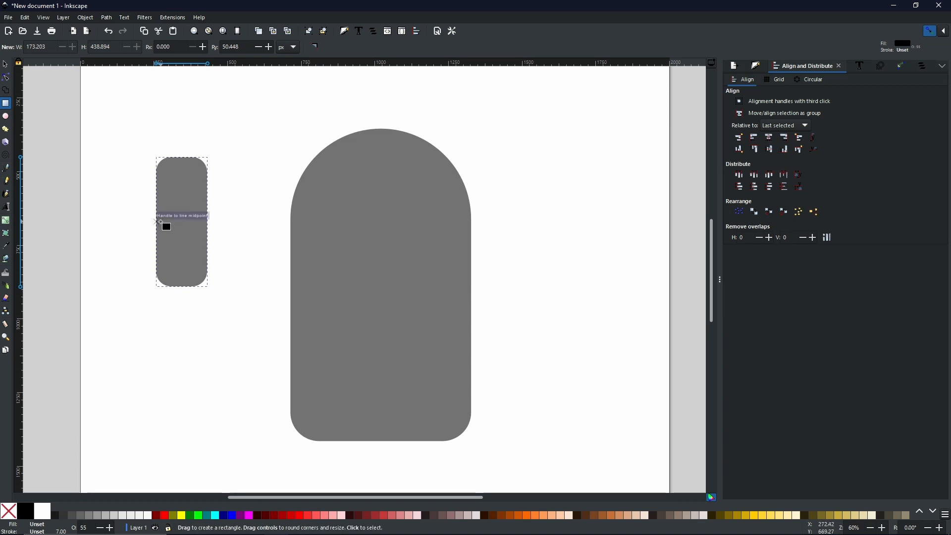
Step: Place three copies of the small rounded rectangle staggered across the arched shape's lower edge and unite all four shapes with Union
left_click(5, 65)
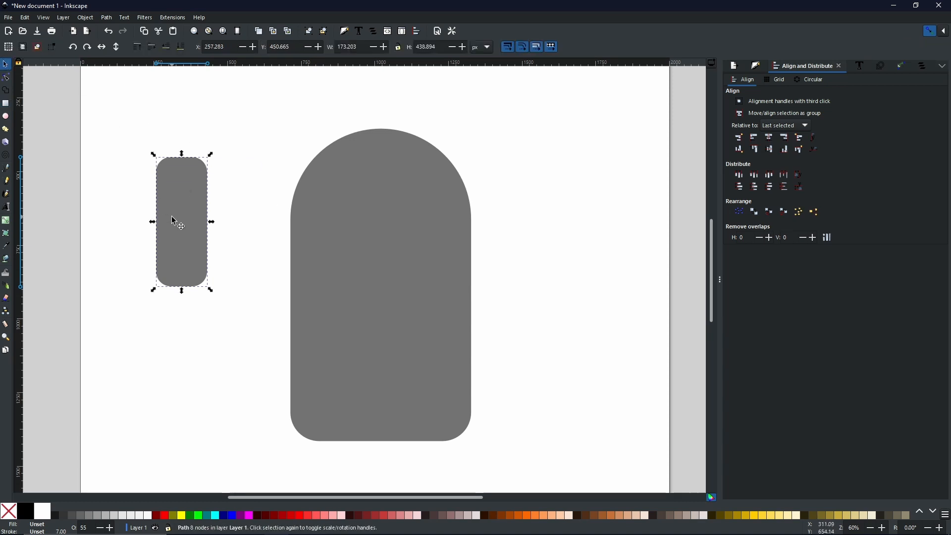
left_click_drag(173, 218, 378, 419)
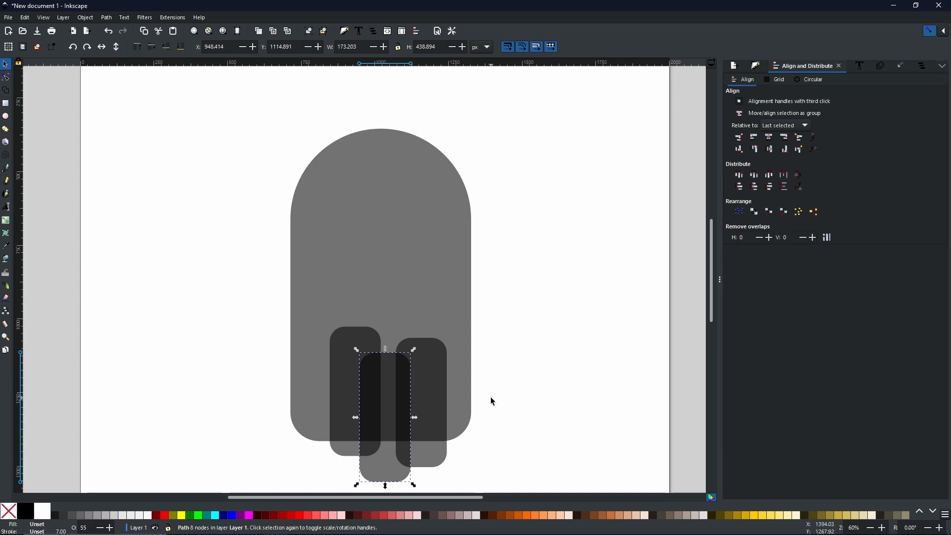
left_click_drag(519, 489, 198, 97)
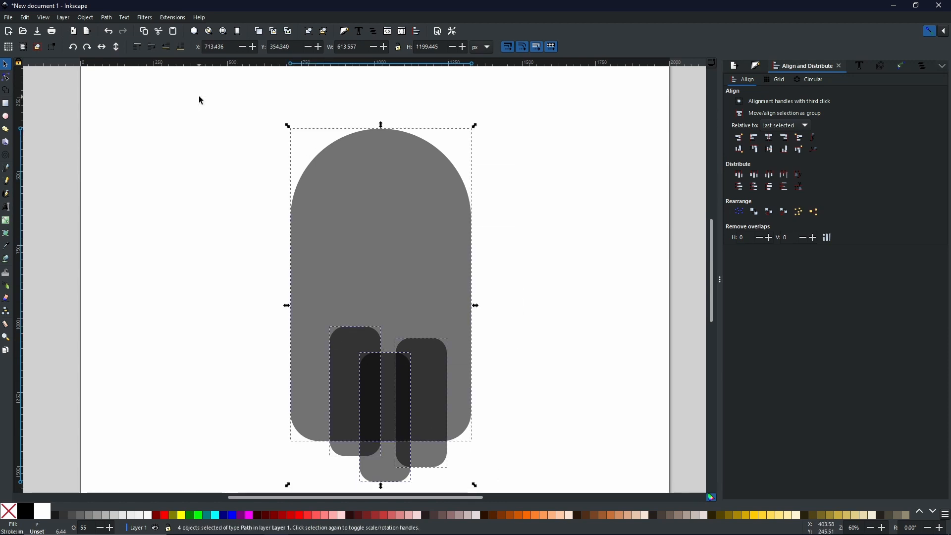
key("shift+ctrl+c")
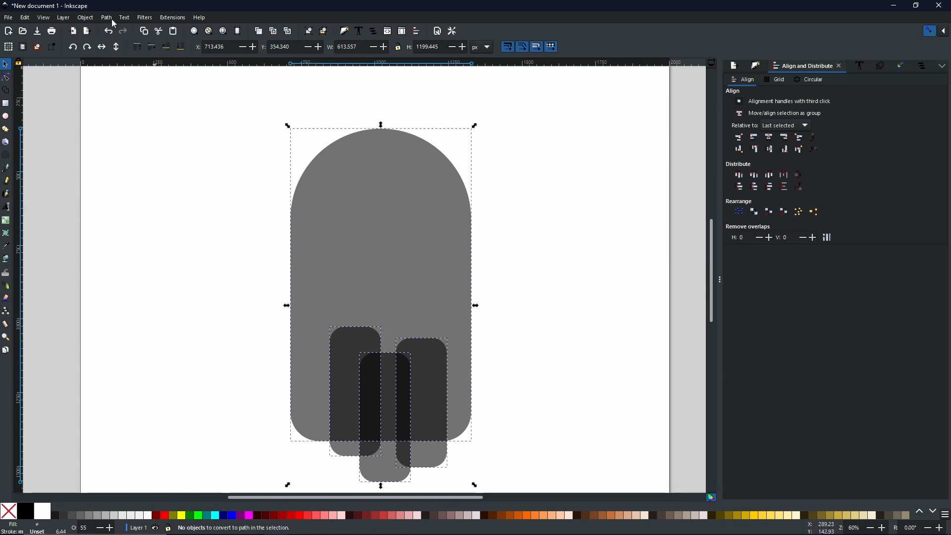
left_click(107, 18)
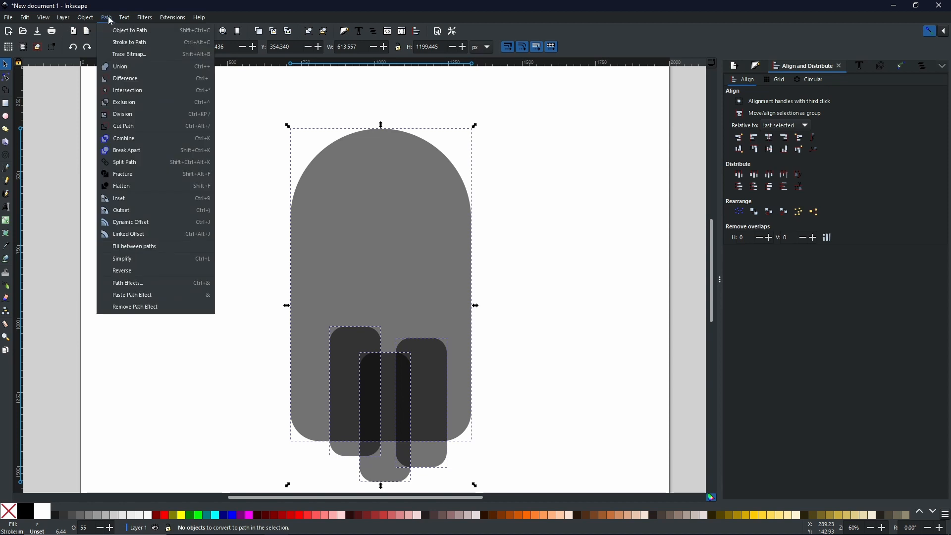
left_click(119, 67)
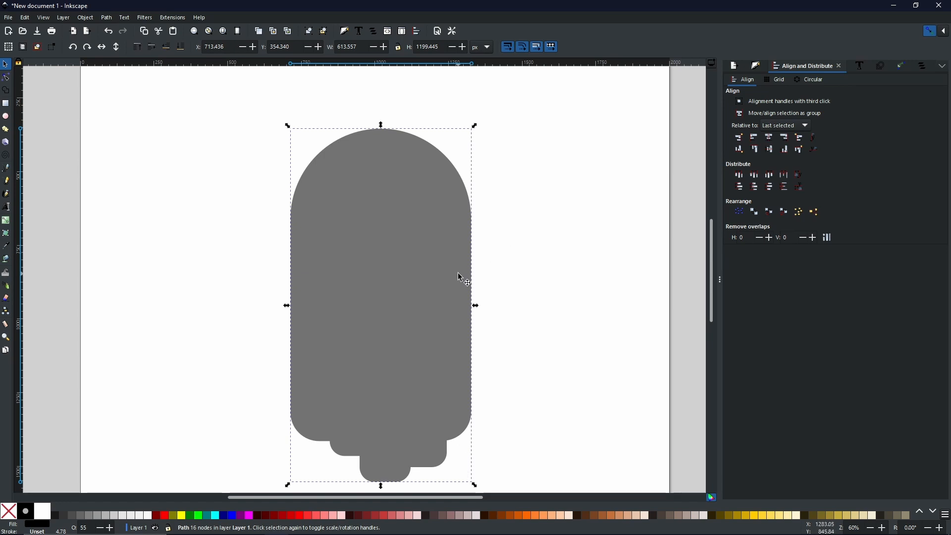
Step: Duplicate the united shape and give the duplicate no fill and a black stroke
right_click(353, 223)
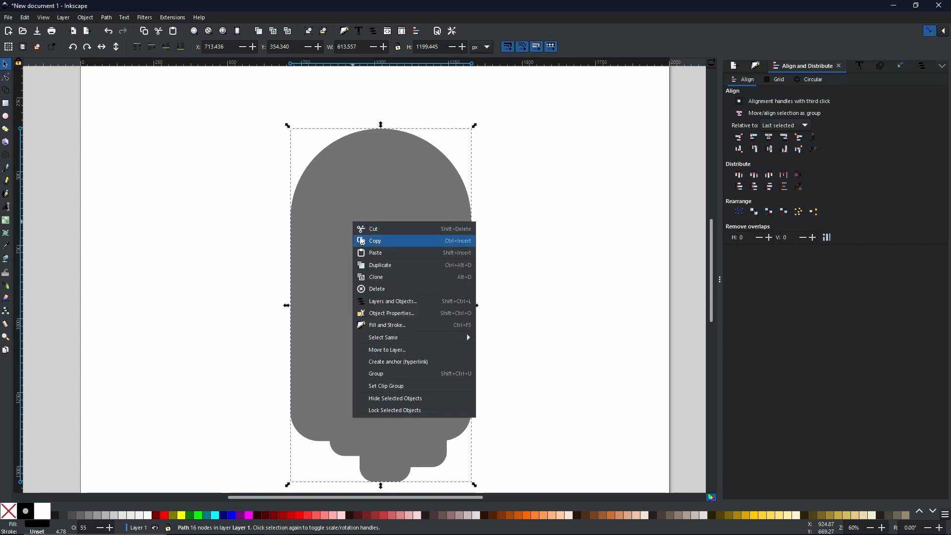
left_click(378, 266)
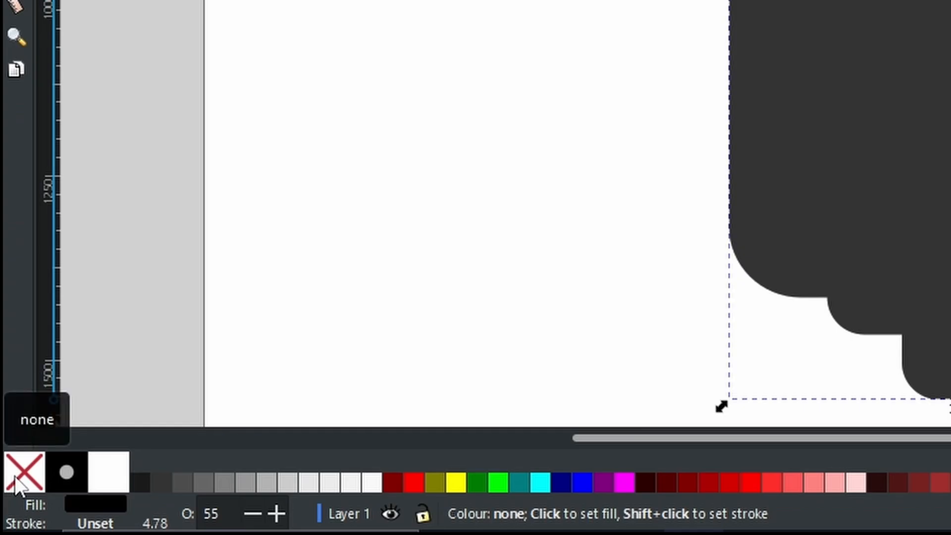
left_click(28, 470)
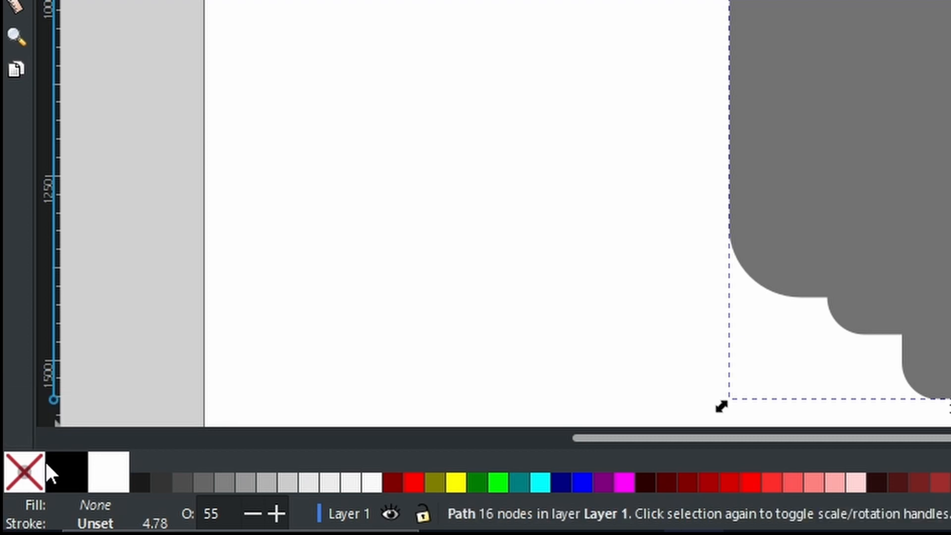
left_click(79, 473, "shift")
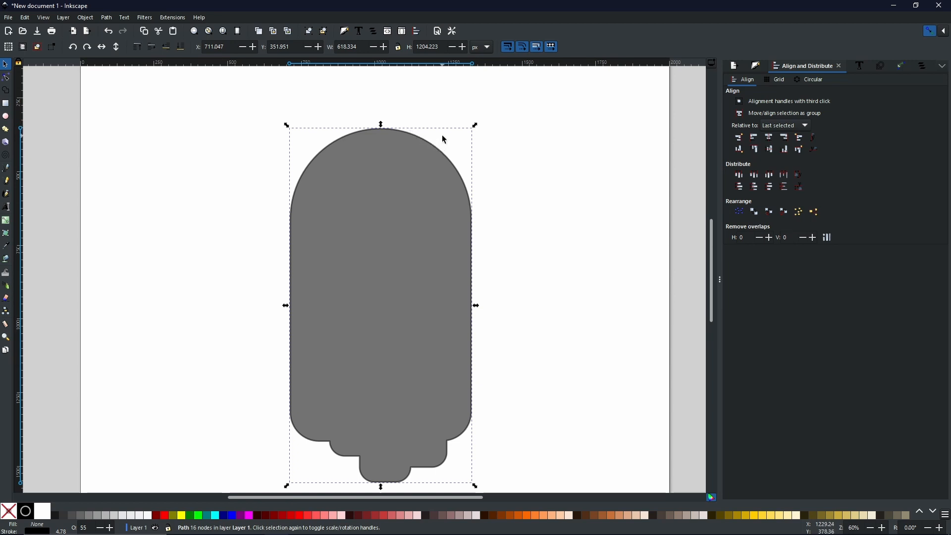
Step: Thicken the outline copy's stroke to about 13.5 px
left_click(754, 67)
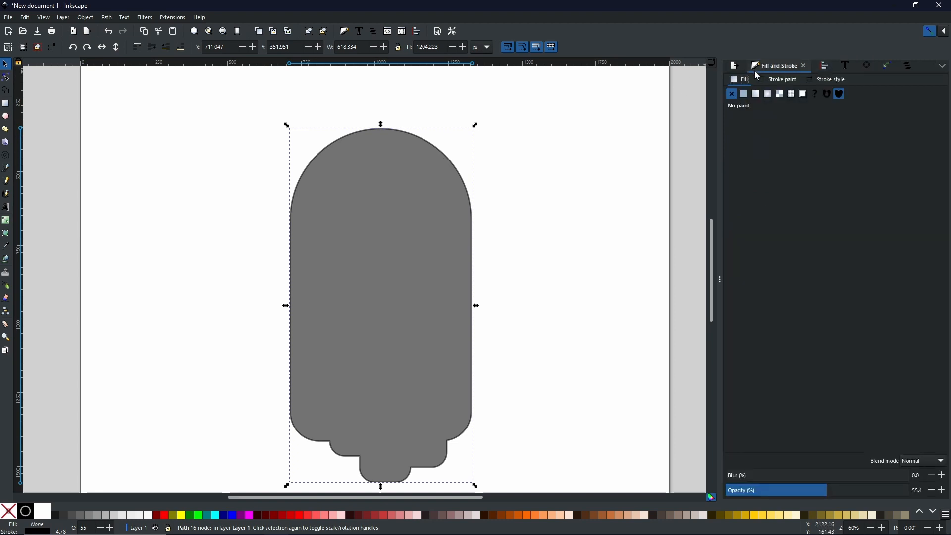
left_click(826, 79)
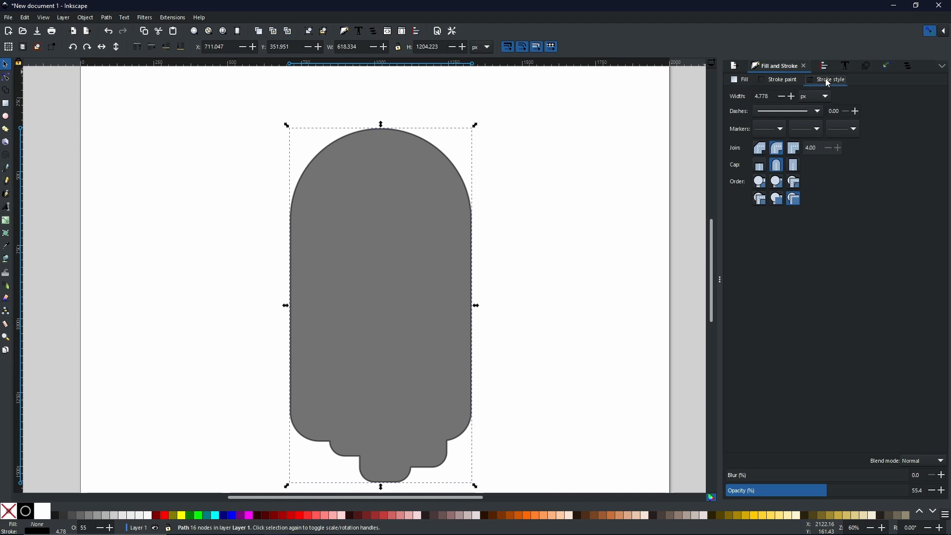
left_click(793, 98)
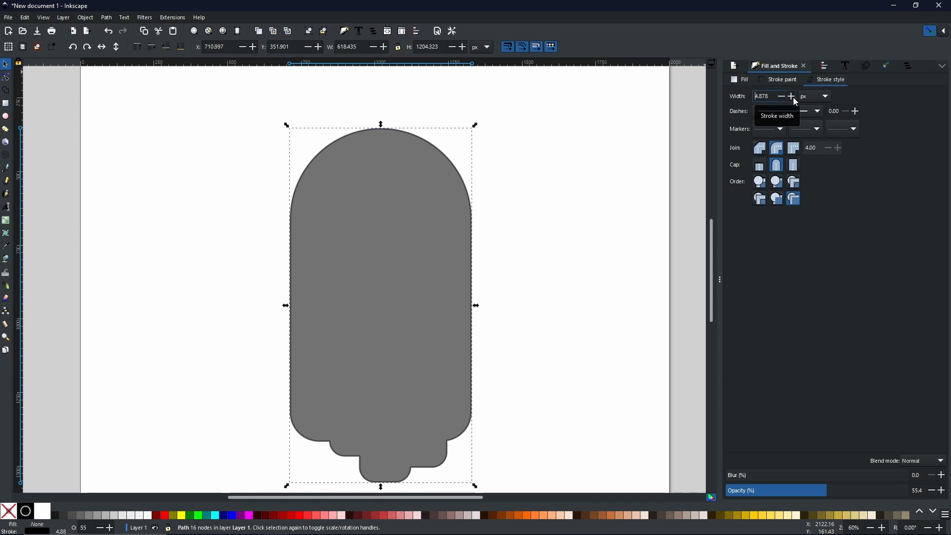
left_click(793, 97)
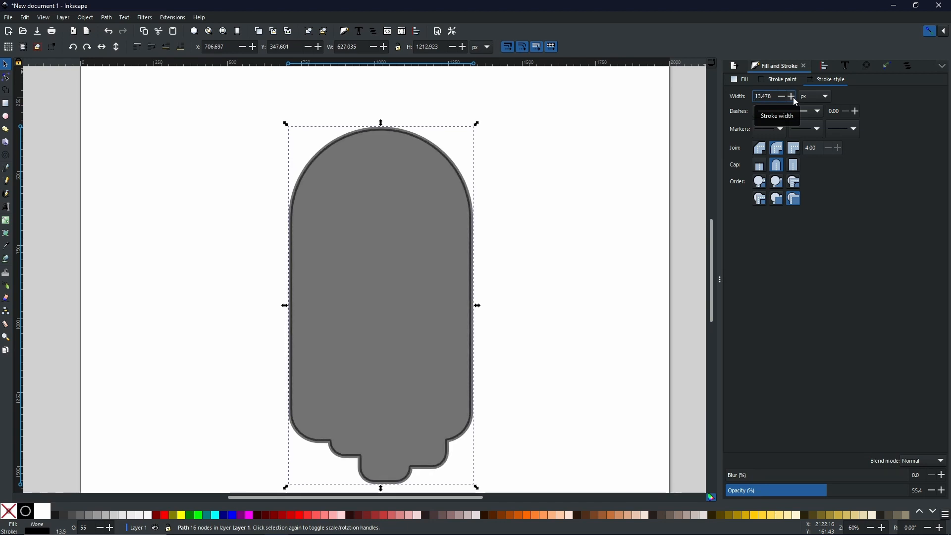
Step: Select the filled shape beneath the outline and fill it with dark red
left_click(415, 207)
left_click(493, 215)
left_click(436, 216)
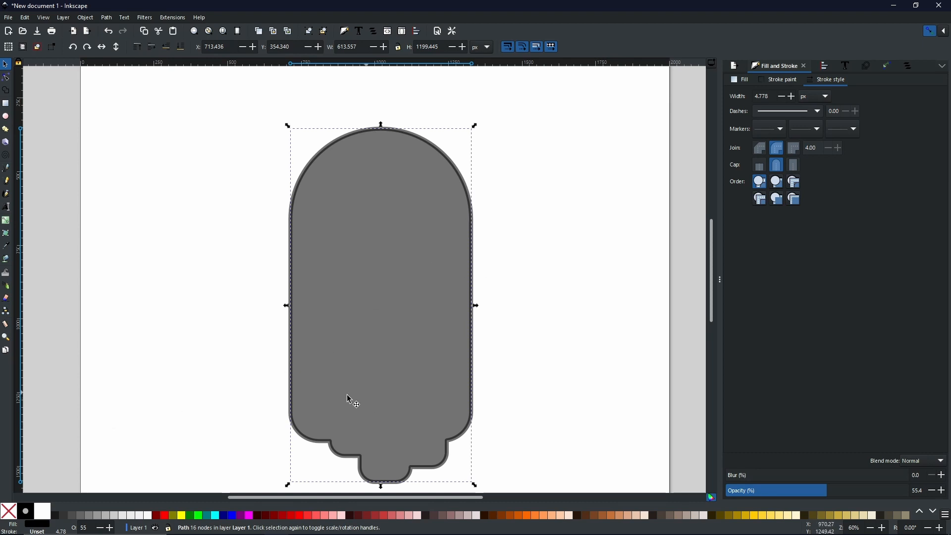
left_click(156, 521)
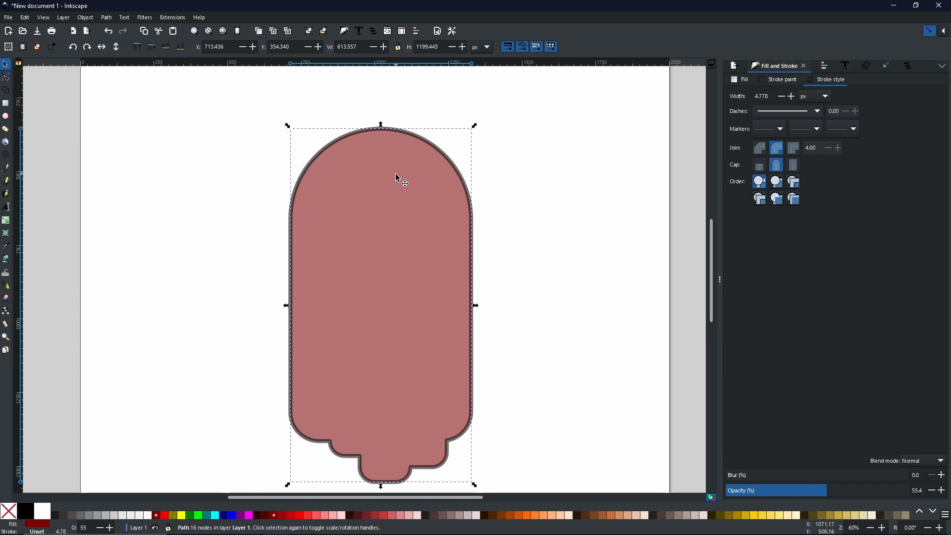
Step: Try the dark red shape and its black outline at 100% opacity
scroll(391, 176, "up", 4)
scroll(168, 298, "up", 3)
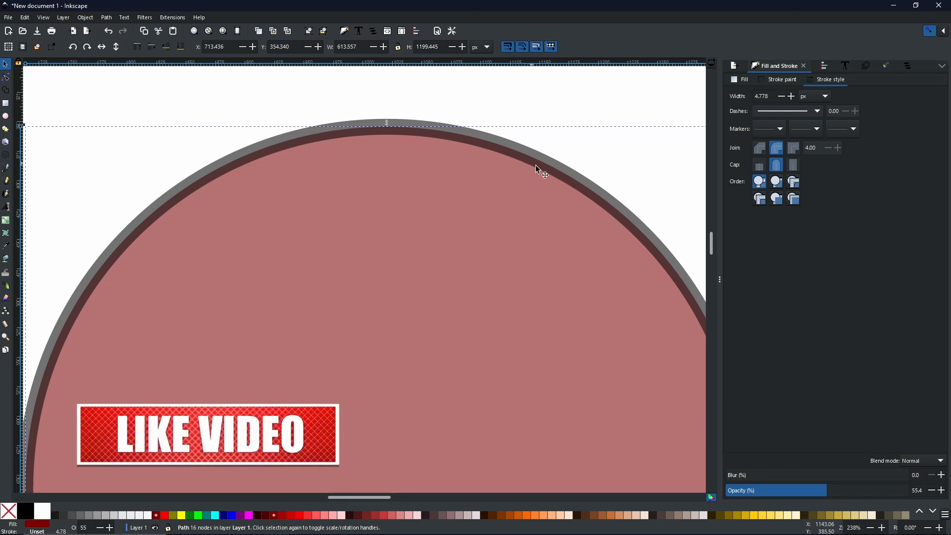
left_click_drag(832, 496, 927, 493)
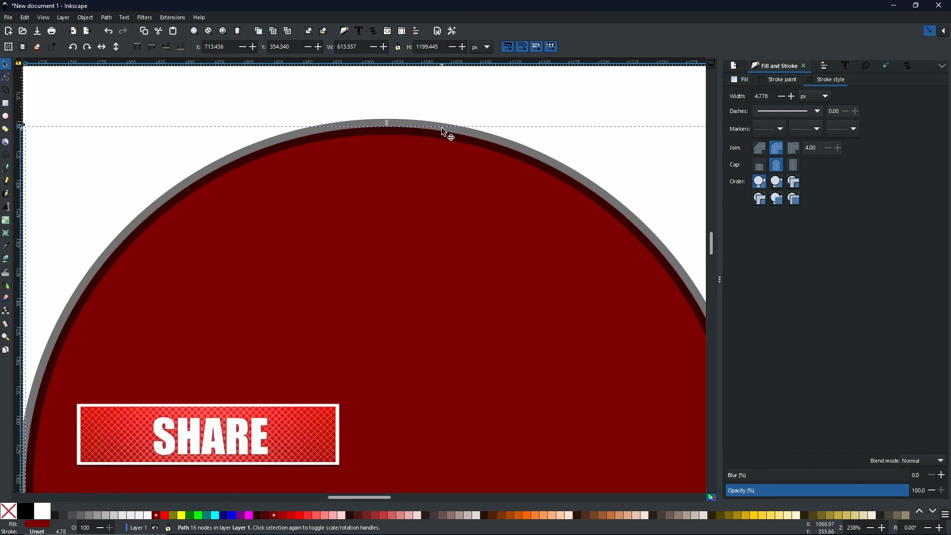
left_click(397, 121)
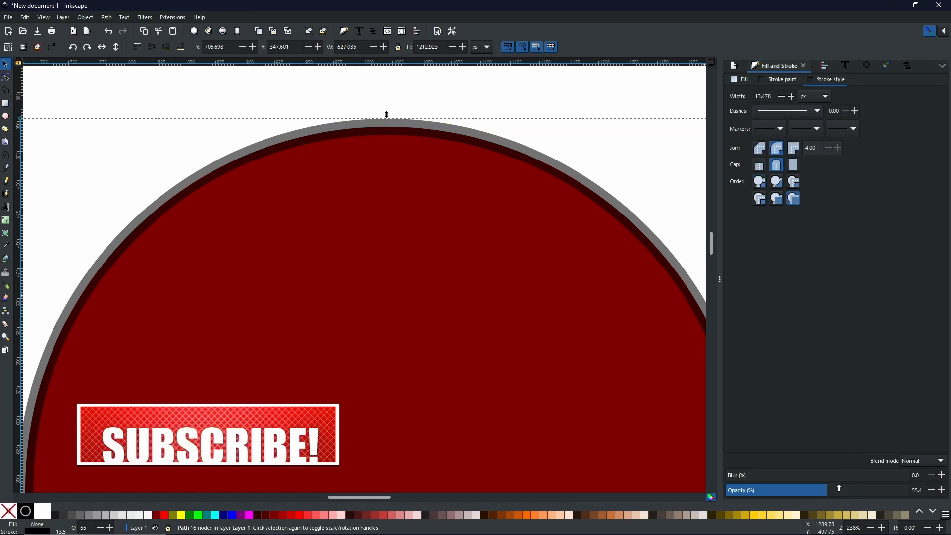
left_click_drag(827, 490, 941, 492)
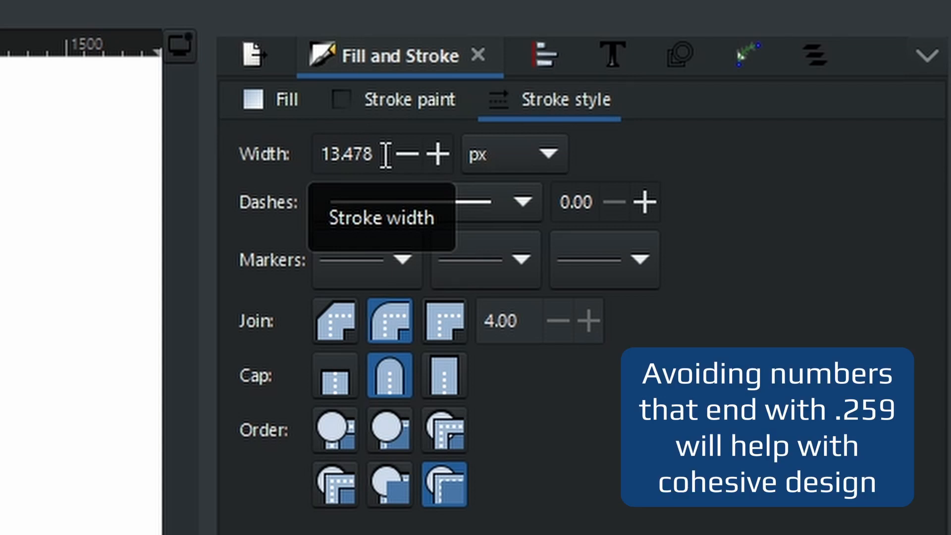
Step: Set the black outline's stroke width to 15 px
left_click_drag(385, 157, 217, 153)
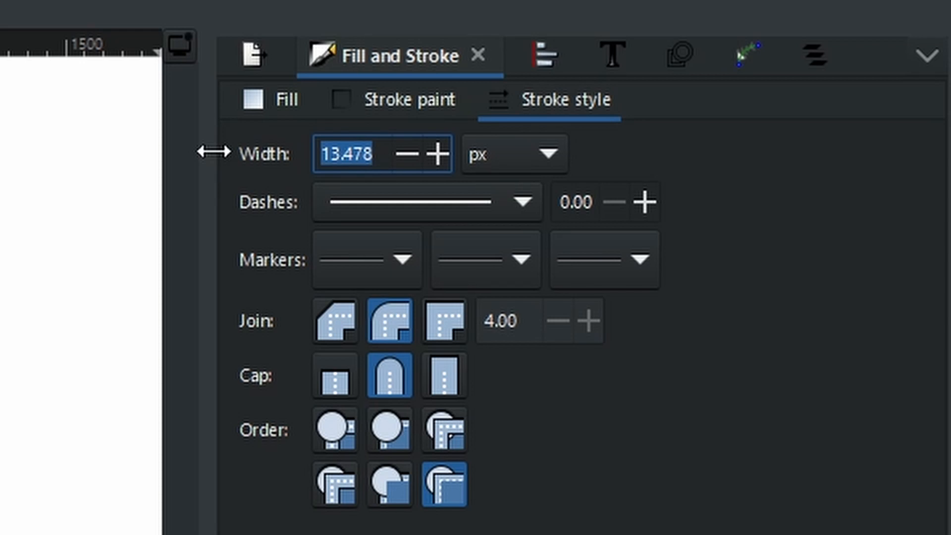
type("15")
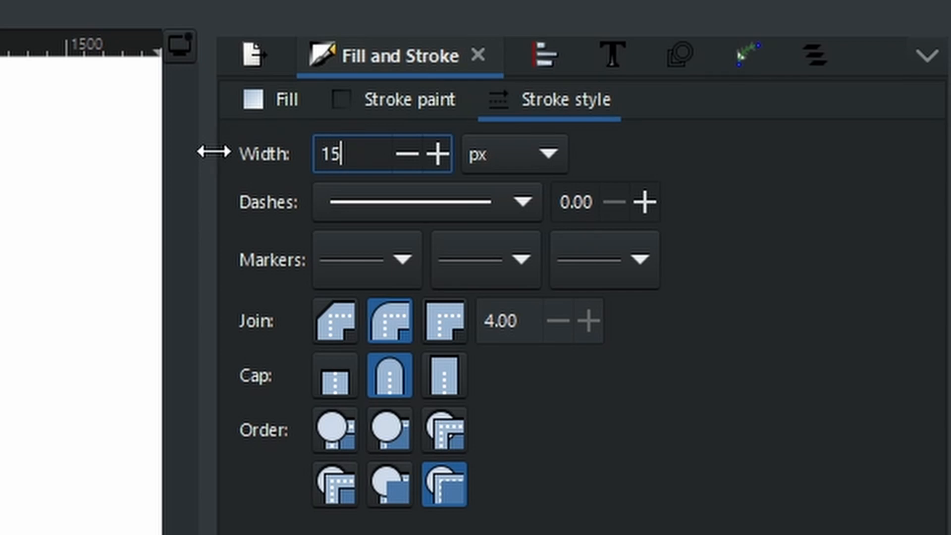
key("Return")
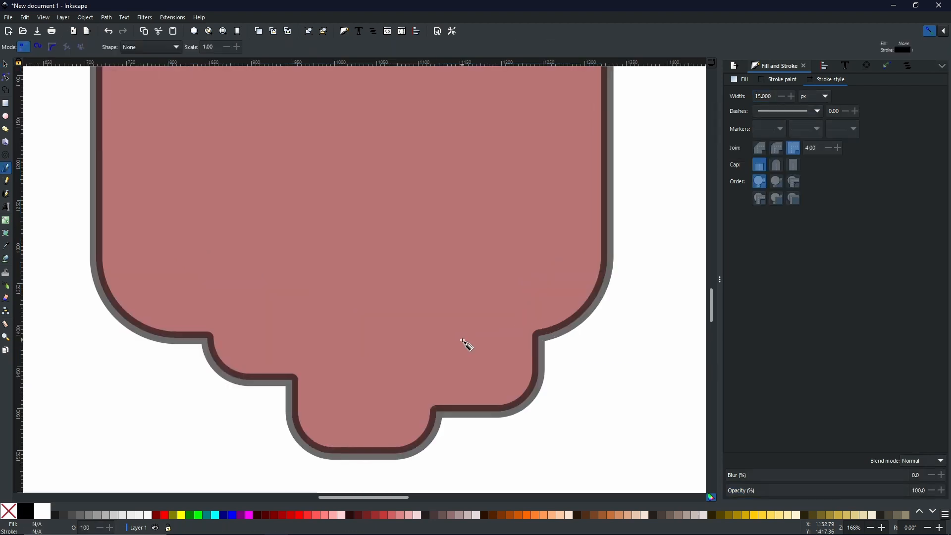
Step: Draw a straight vertical line with the Pen tool from the leftmost inner corner of the stepped lower edge up into the body
left_click_drag(458, 336, 432, 337)
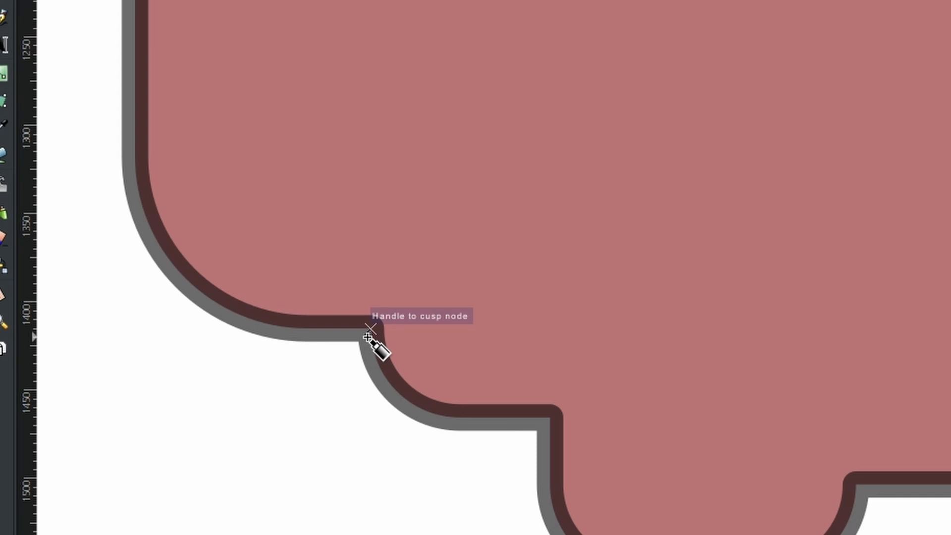
left_click(370, 329)
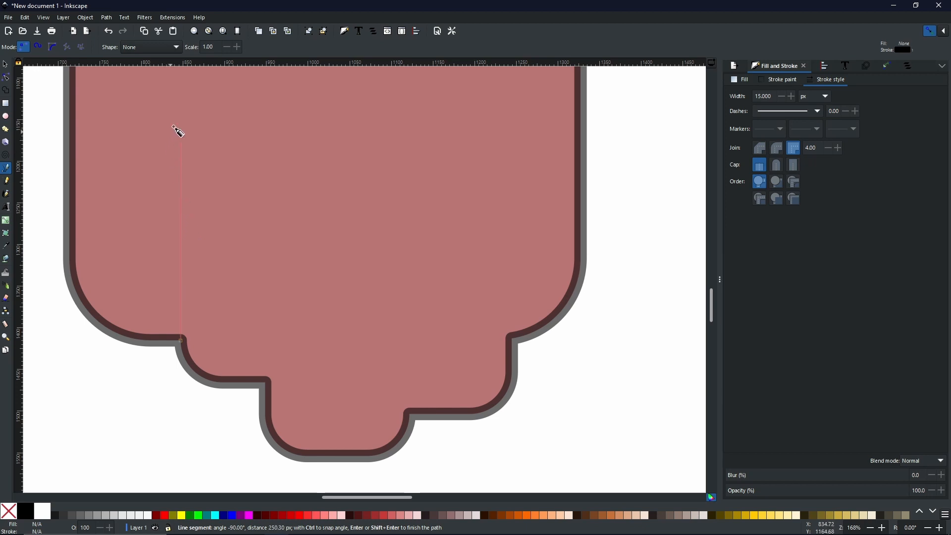
left_click(191, 93)
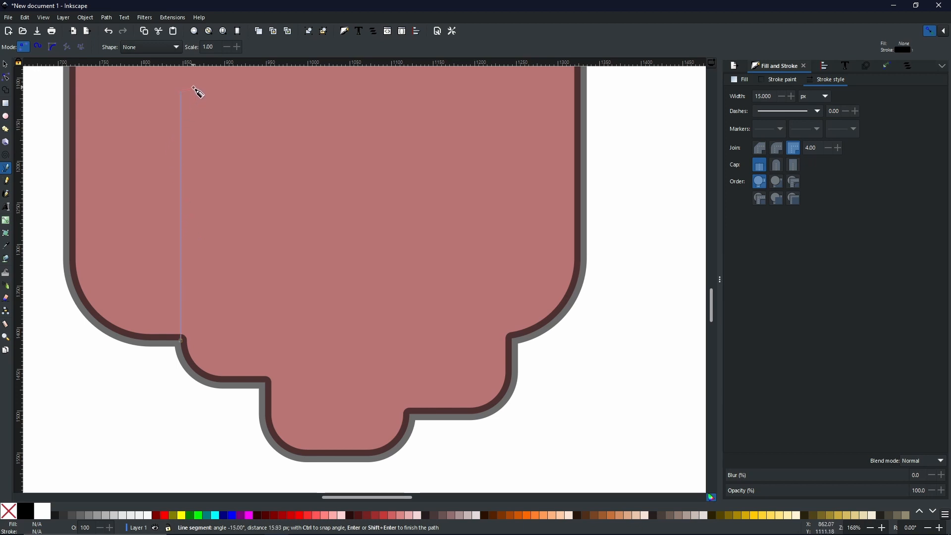
key("Return")
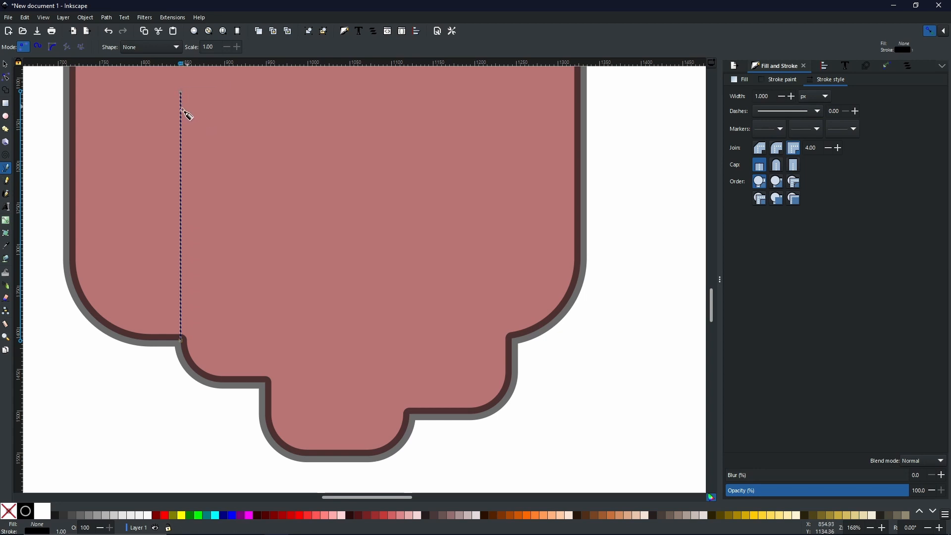
Step: Draw vertical lines of differing lengths upward from the other three inner corners of the stepped lower edge
left_click(268, 382)
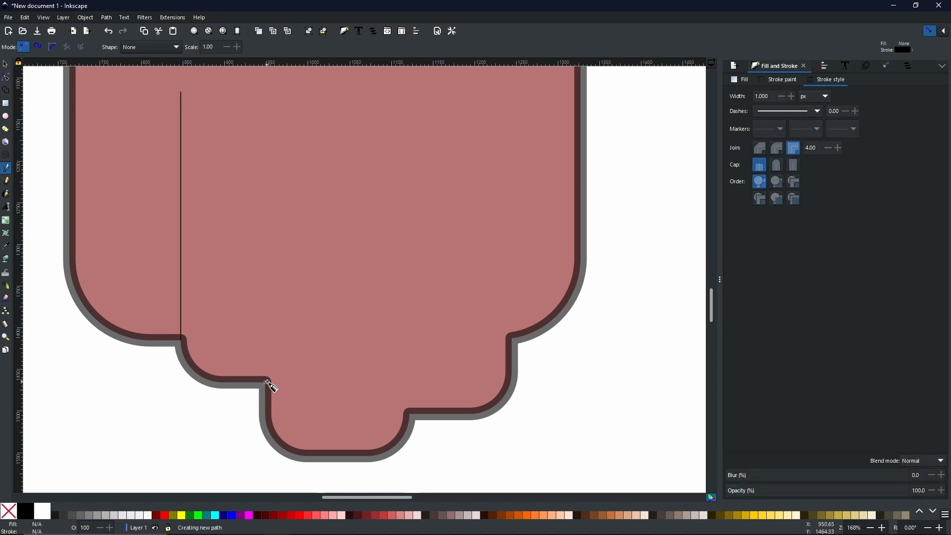
double_click(268, 228)
left_click(411, 414)
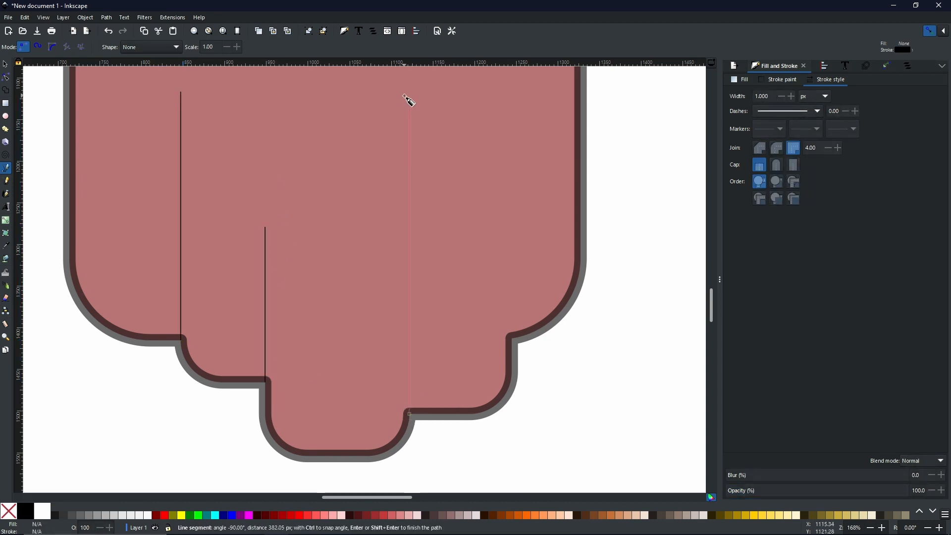
double_click(410, 131)
left_click(513, 339)
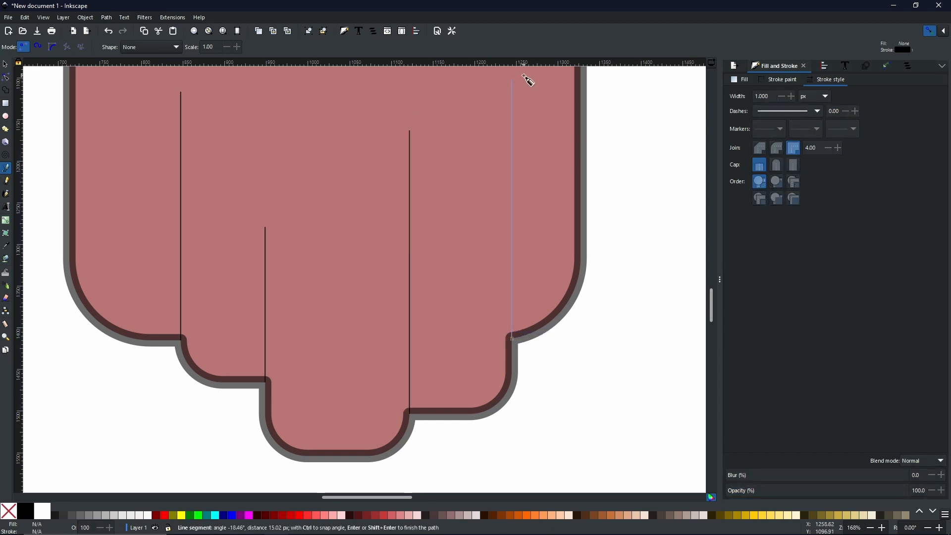
double_click(526, 80)
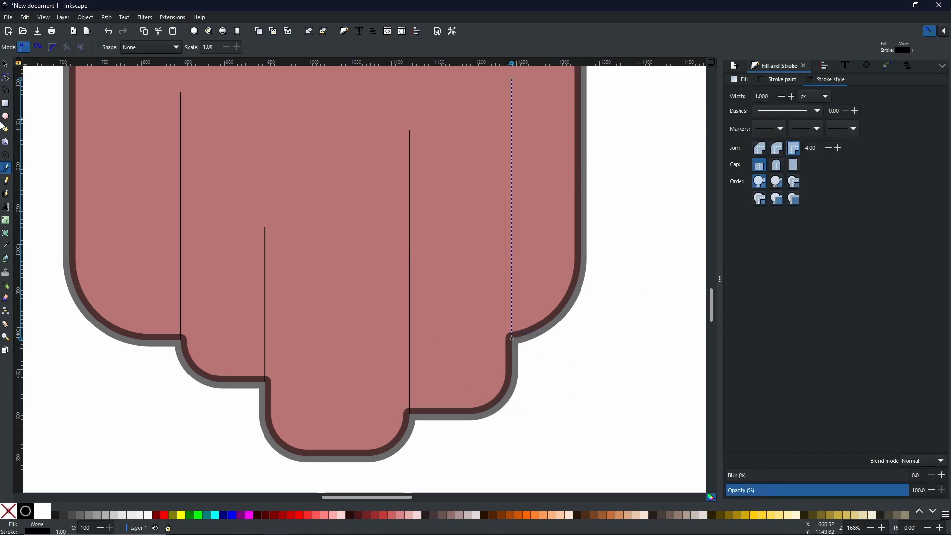
Step: Set the stroke width of all four vertical detail lines to 15 px
left_click(4, 65)
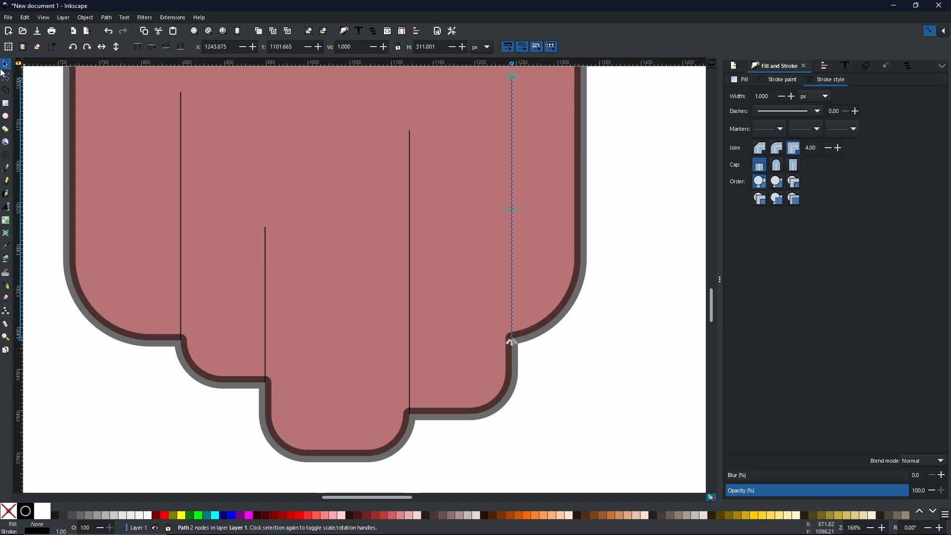
left_click(182, 168, "shift")
left_click(267, 250, "shift")
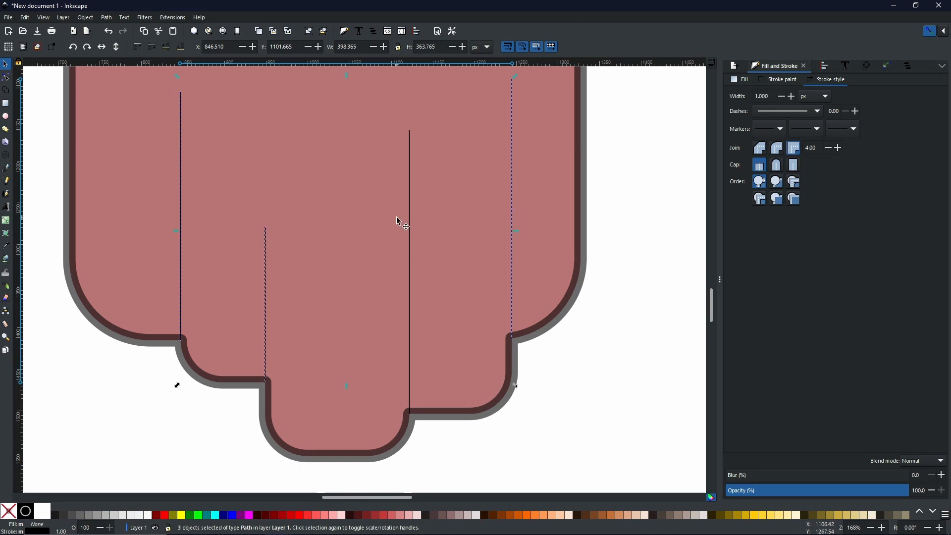
left_click(412, 208, "shift")
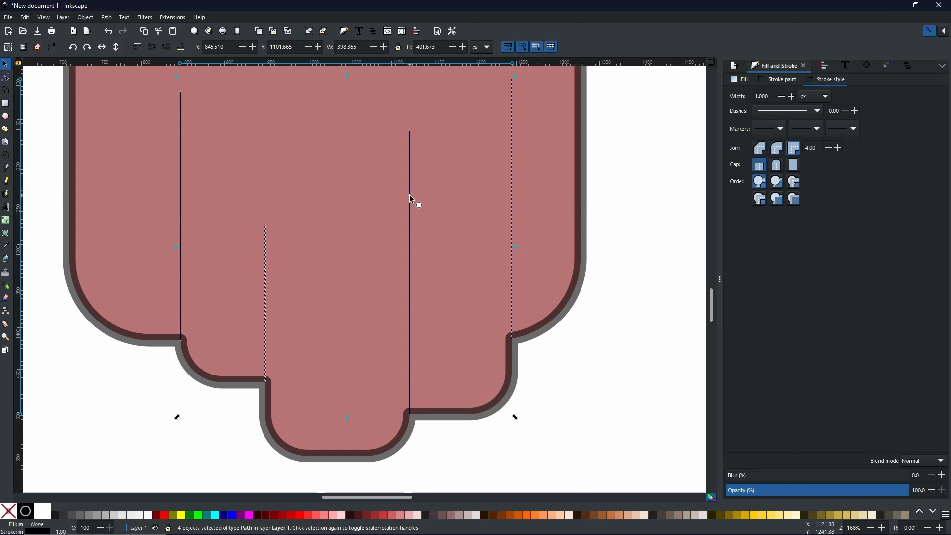
double_click(771, 96)
type("15")
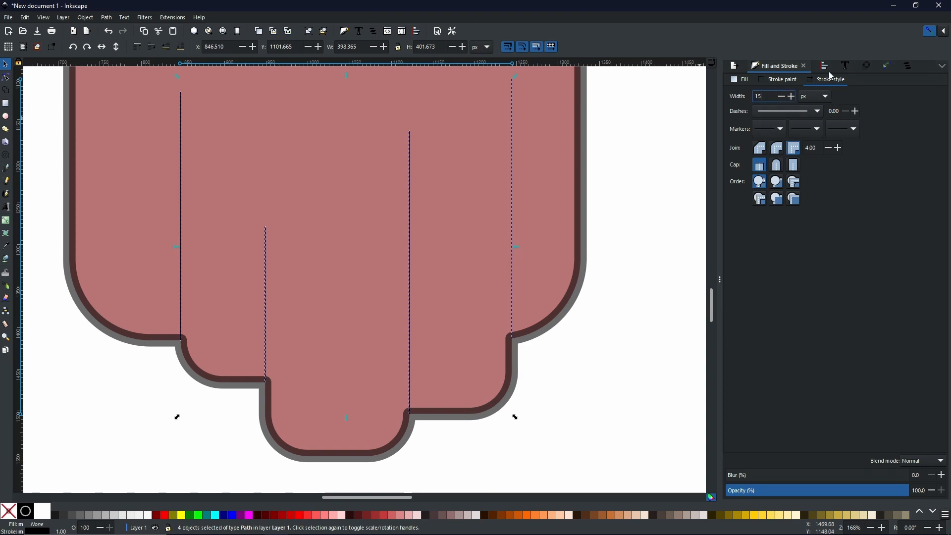
key("Return")
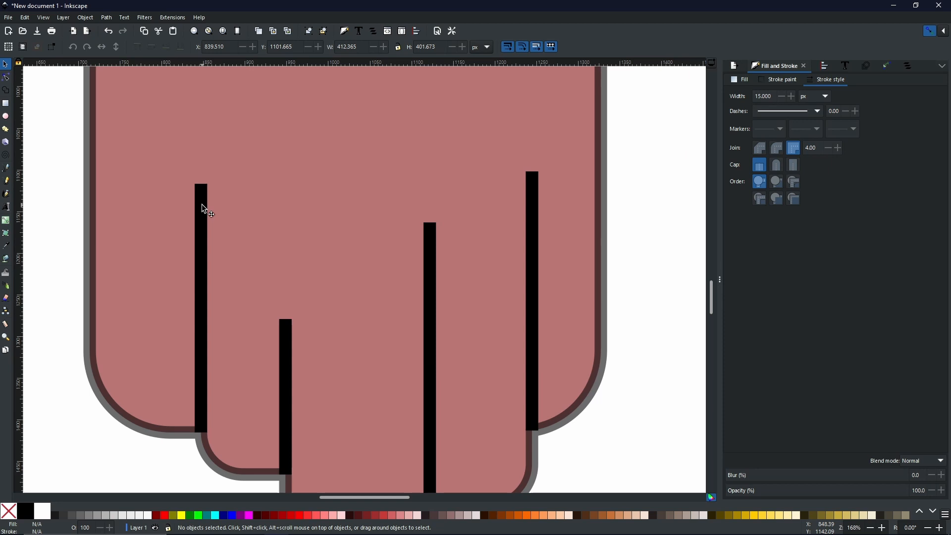
Step: Apply the Taper stroke path effect to the leftmost vertical line
left_click(204, 209)
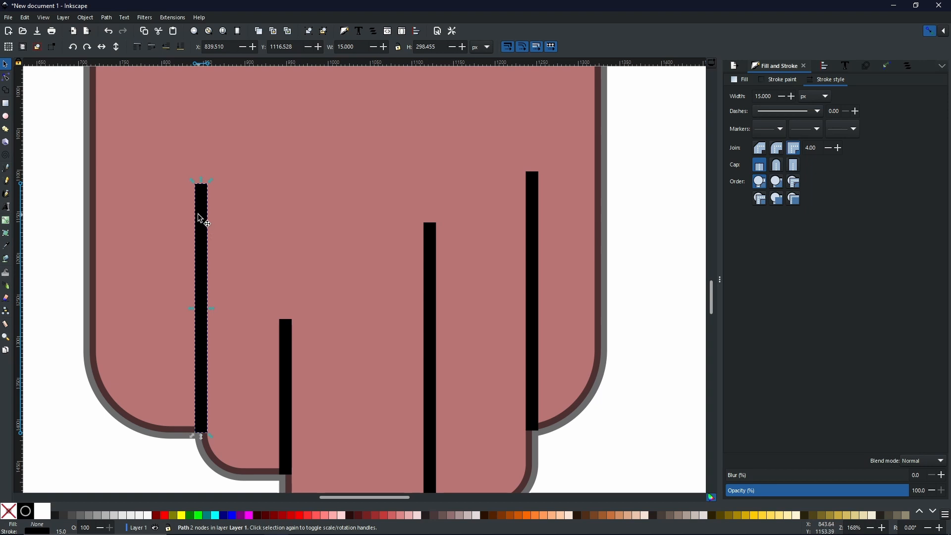
left_click(105, 19)
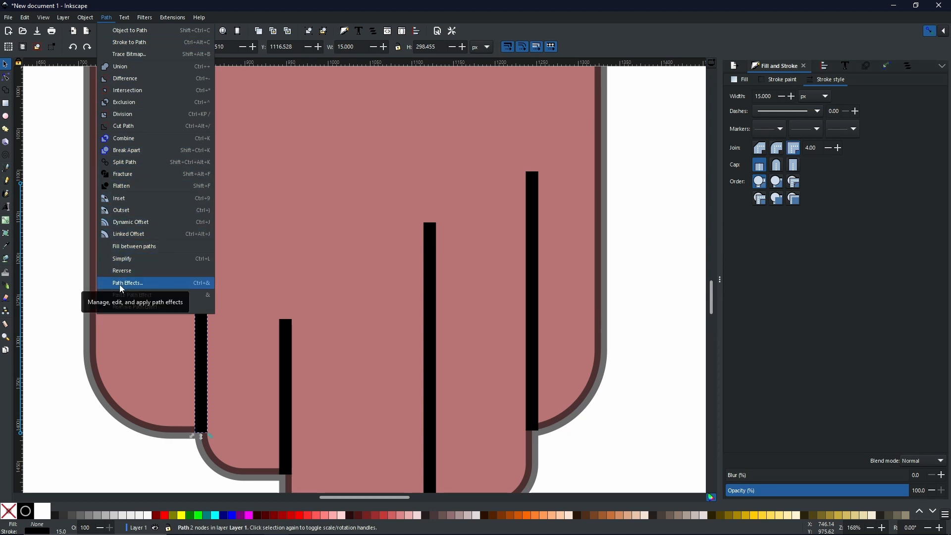
left_click(781, 321)
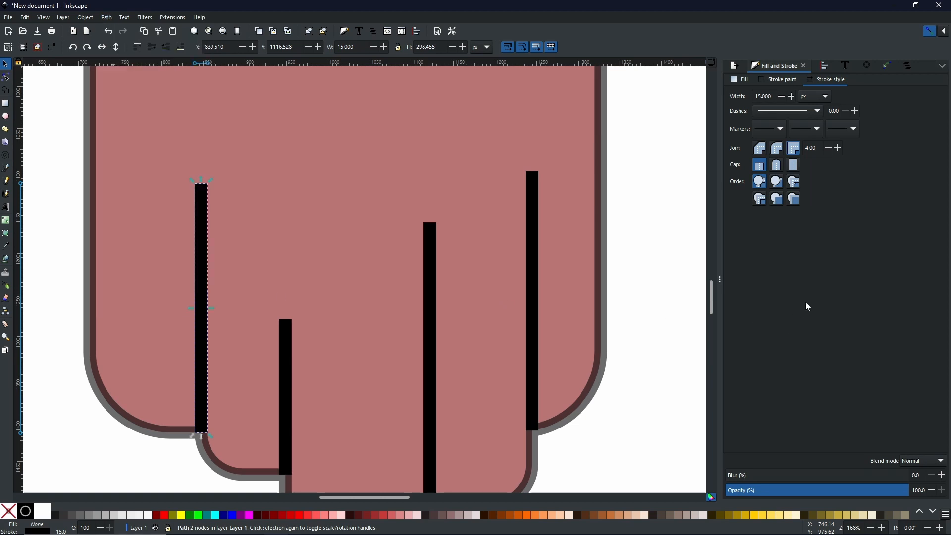
left_click(884, 64)
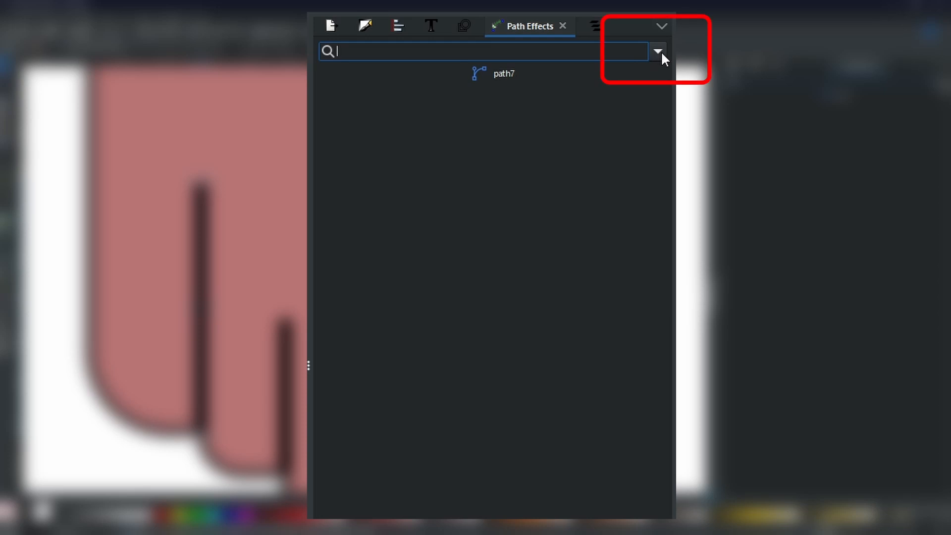
left_click(659, 52)
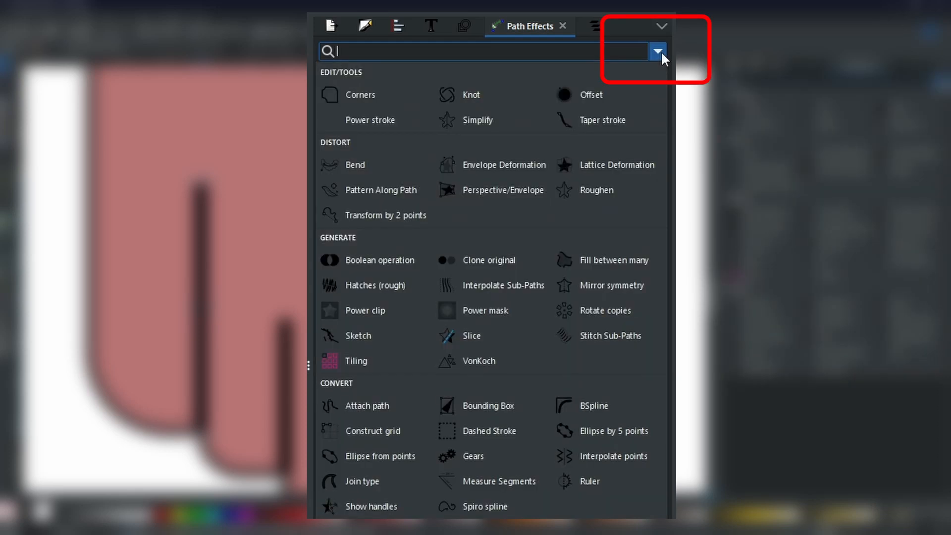
left_click(615, 119)
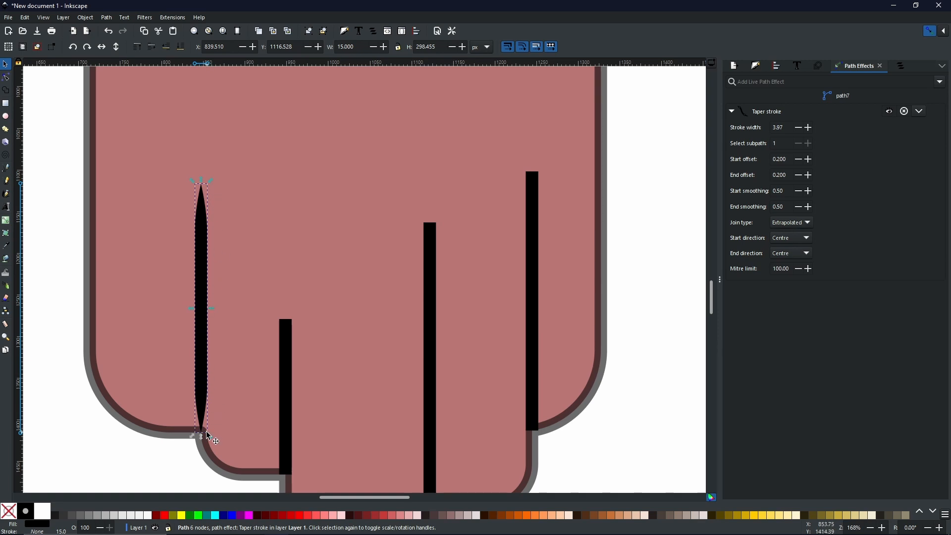
Step: Lengthen the leftmost line's upper taper to an end offset of about 0.43 and reduce its lower taper to a start offset of 0
left_click(7, 78)
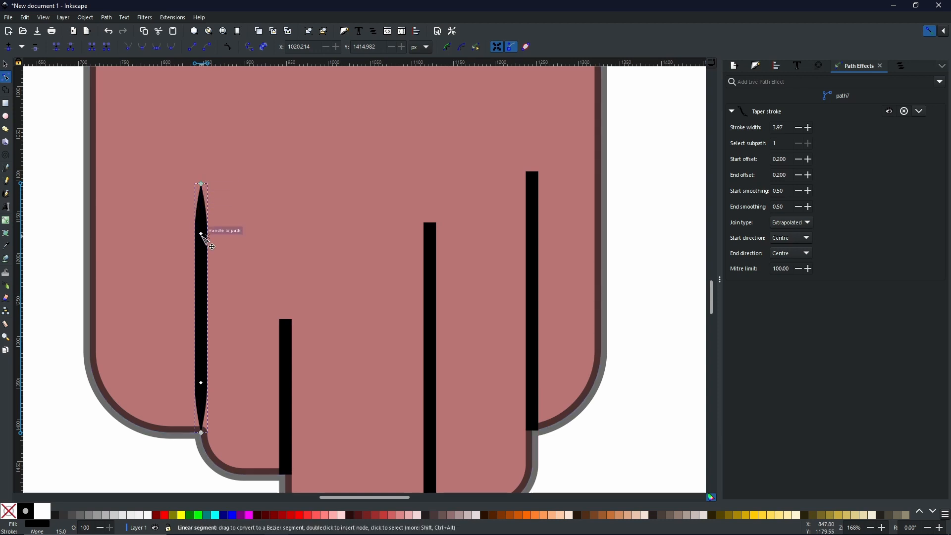
scroll(203, 237, "up", 1)
scroll(203, 236, "up", 4)
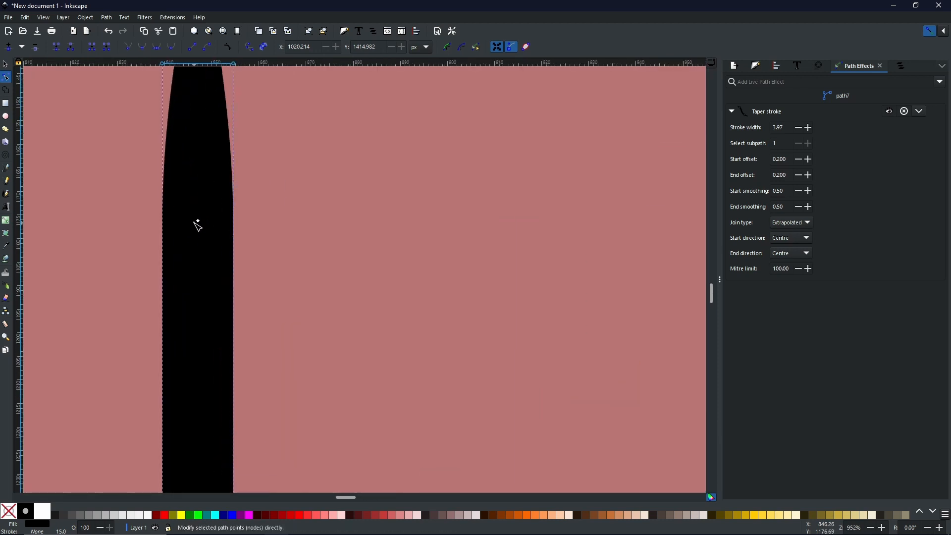
scroll(206, 218, "down", 4)
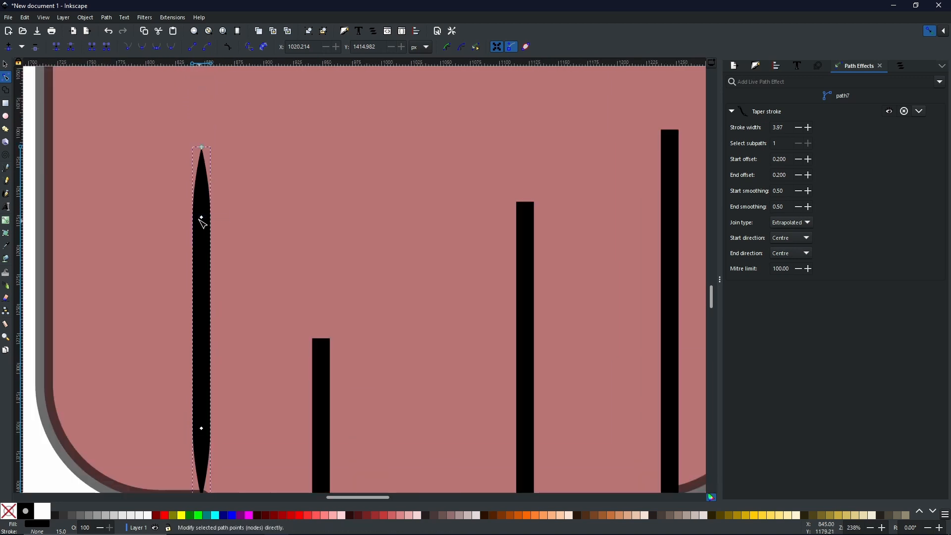
left_click_drag(202, 218, 219, 302)
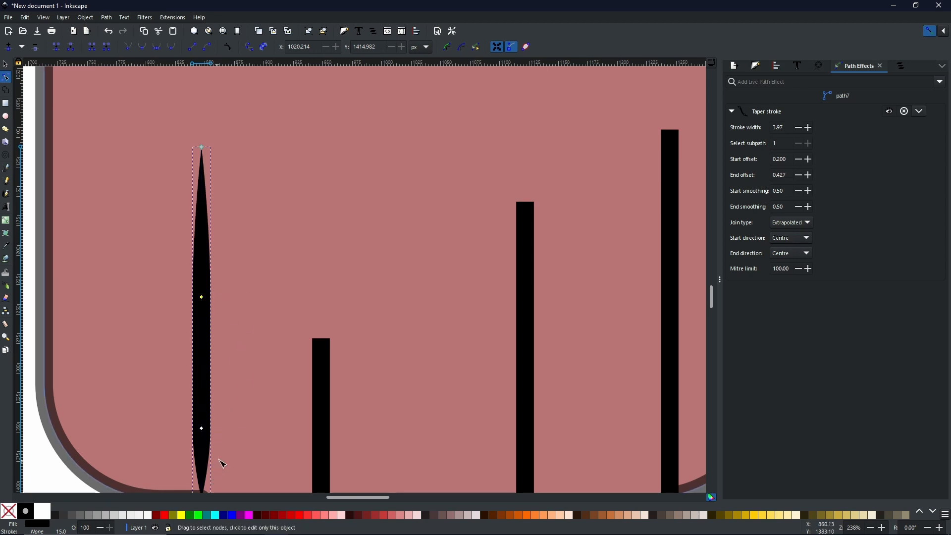
scroll(225, 397, "down", 4)
scroll(228, 399, "down", 2)
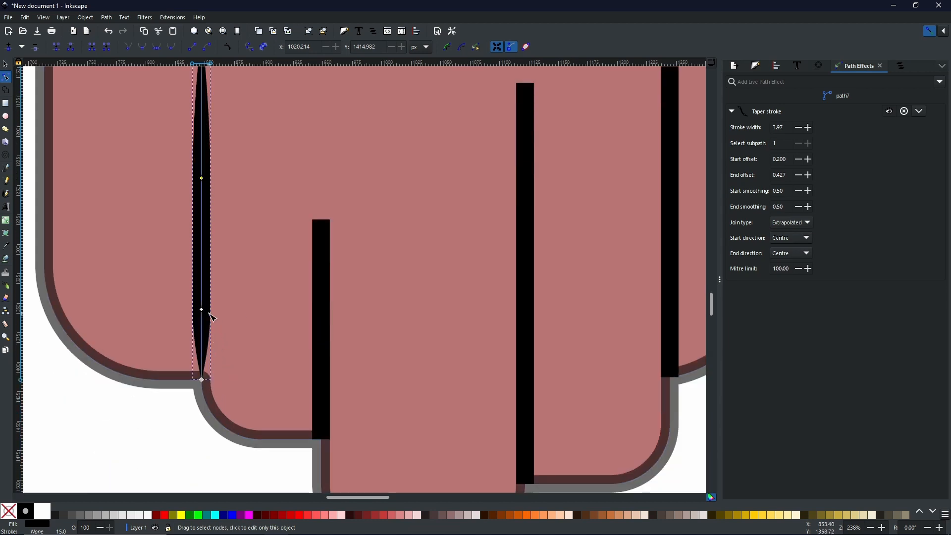
left_click_drag(204, 312, 211, 385)
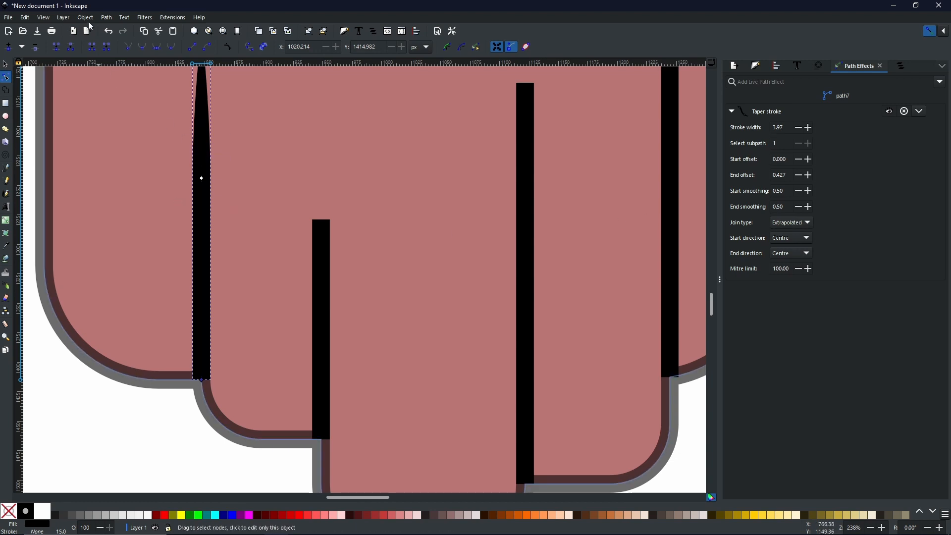
Step: Convert the leftmost tapered line to a path, then give it a black fill and no stroke
left_click(108, 18)
left_click(113, 31)
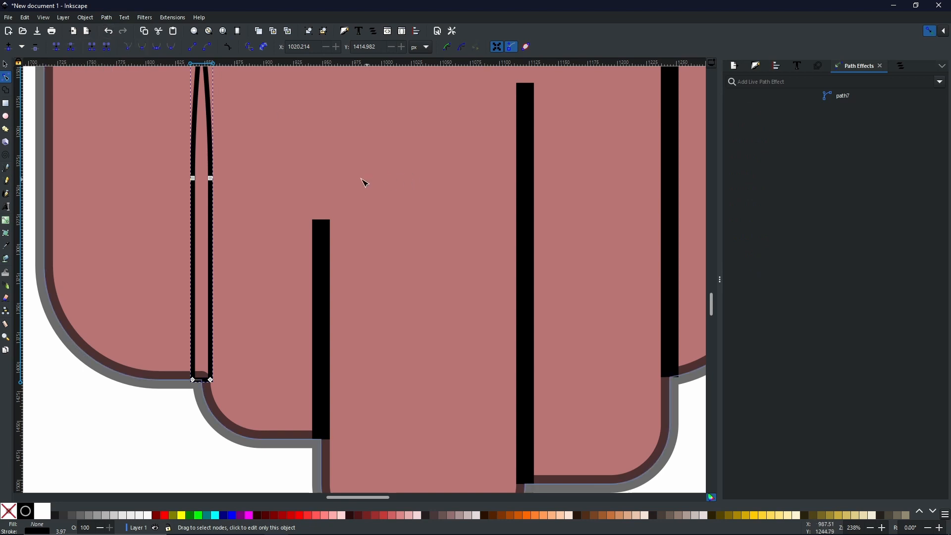
scroll(312, 158, "up", 5)
scroll(310, 213, "left", 2)
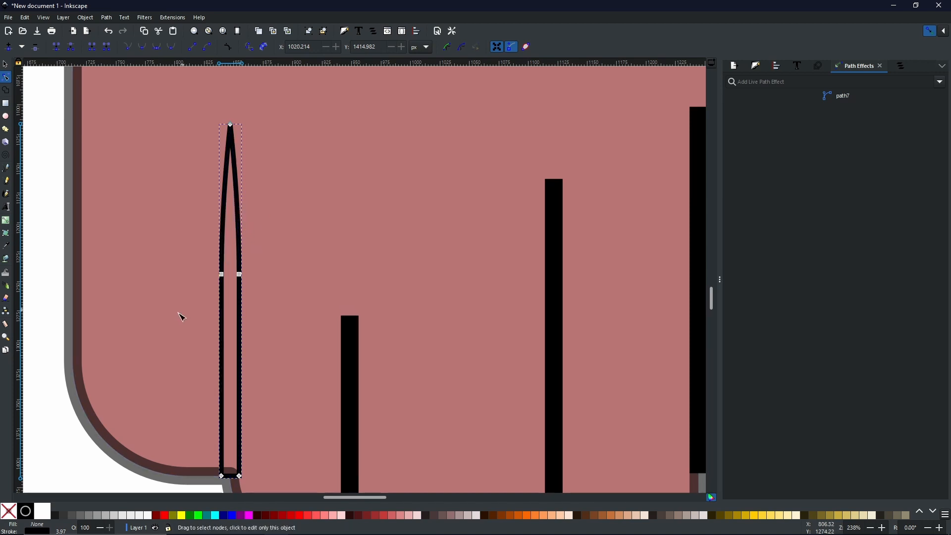
left_click(26, 513)
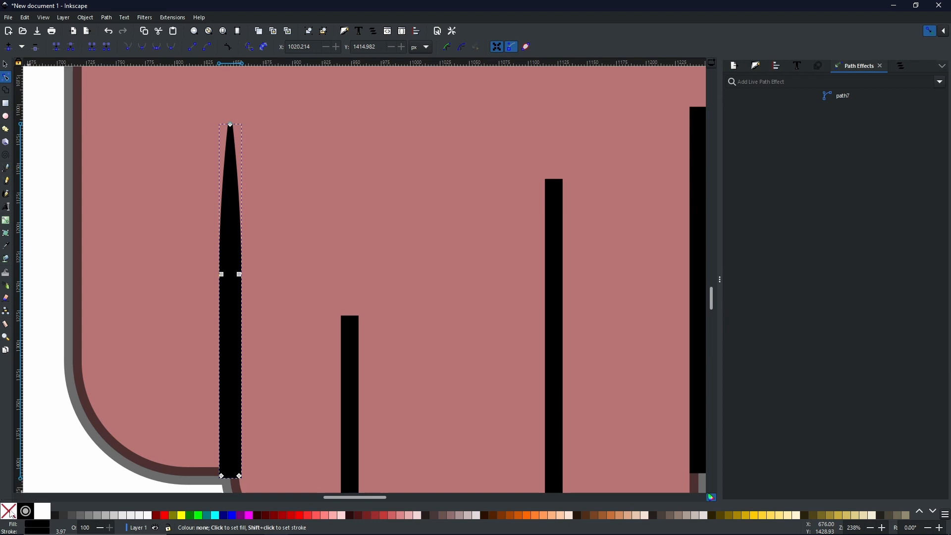
left_click(11, 514, "shift")
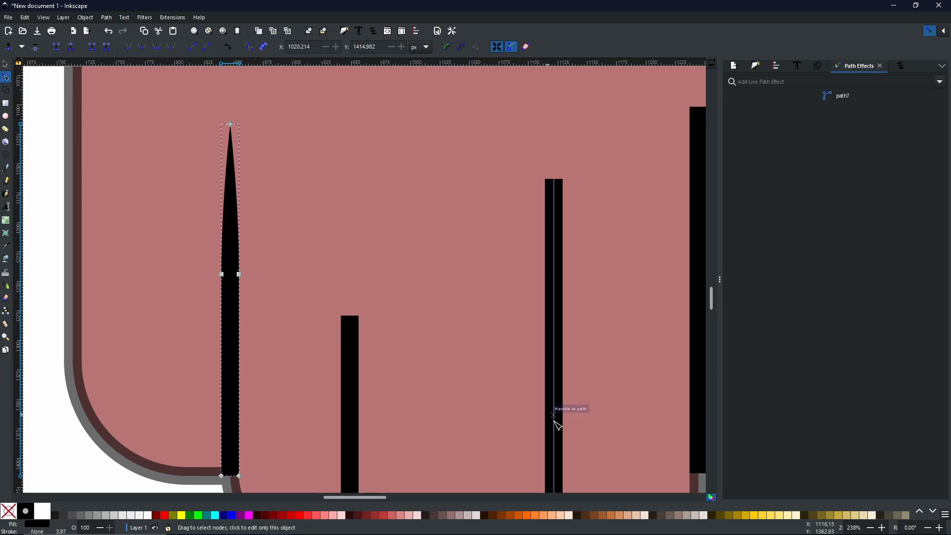
Step: Apply Taper stroke to the second, shortest line, with an upper taper of about 0.53 end offset and no lower taper
mouse_move(492, 395)
left_mouse_down()
mouse_move(431, 295)
mouse_move(433, 336)
mouse_move(416, 334)
mouse_move(394, 249)
mouse_move(419, 267)
left_mouse_up()
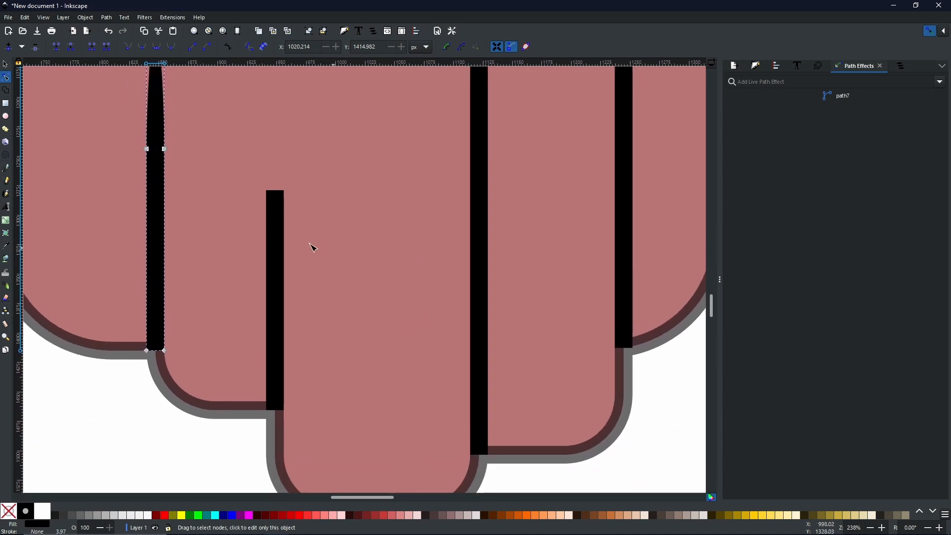
left_click(277, 247)
left_click(939, 81)
left_click(923, 109)
left_click_drag(276, 235, 276, 308)
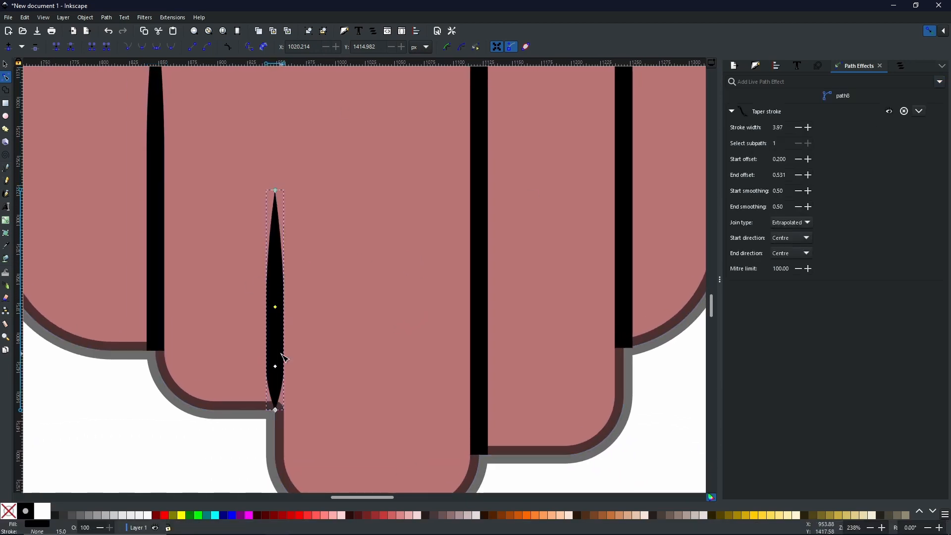
left_click_drag(275, 367, 276, 411)
Step: Convert the shortest tapered line to a path with a black fill and no stroke
key("ctrl+shift+c")
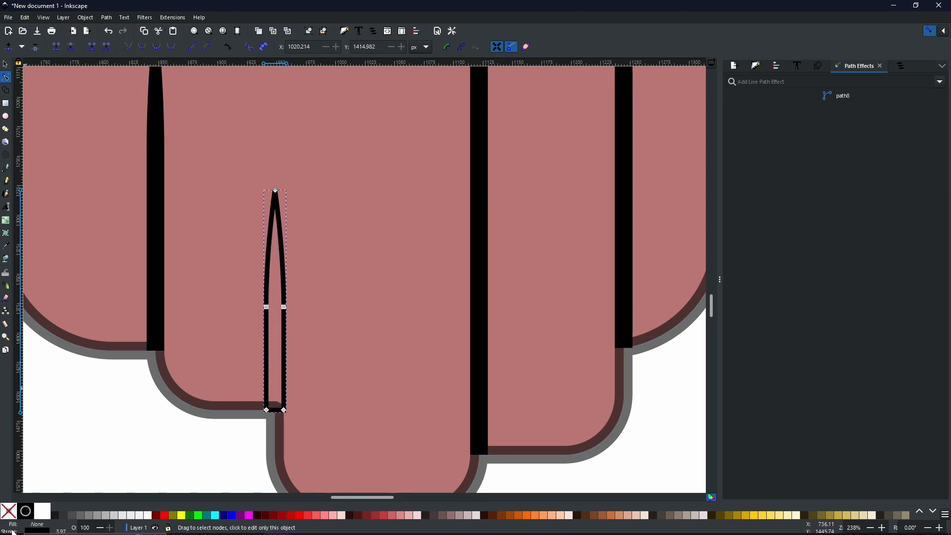
left_click(26, 511)
left_click(8, 511, "shift")
Step: Apply Taper stroke to the third vertical line, lengthening its upper taper to about mid-line and removing its lower taper
left_click(479, 258)
left_click(940, 82)
left_click(923, 112)
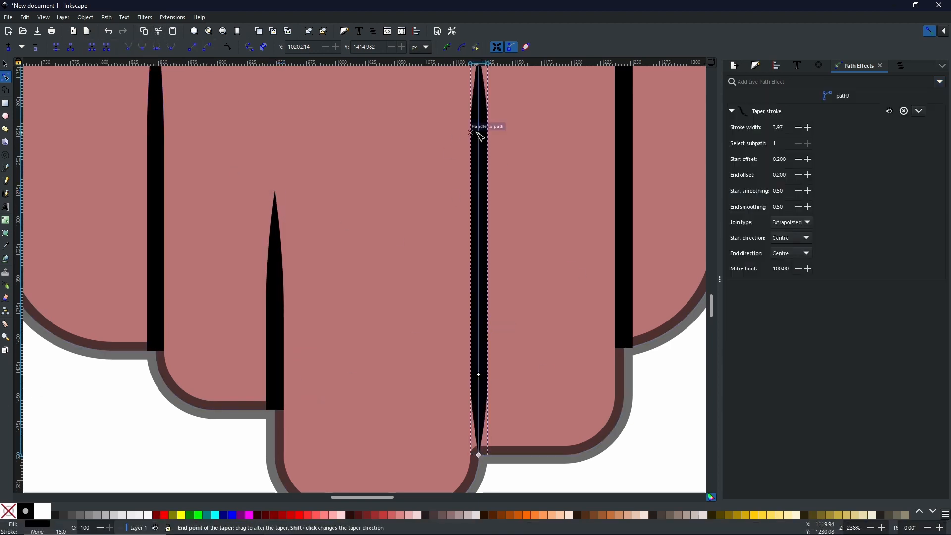
left_click_drag(478, 133, 478, 249)
left_click_drag(479, 375, 479, 455)
left_click_drag(661, 433, 561, 451)
Step: Convert the third tapered line to a path, fill it black and remove its stroke
key("ctrl+shift+c")
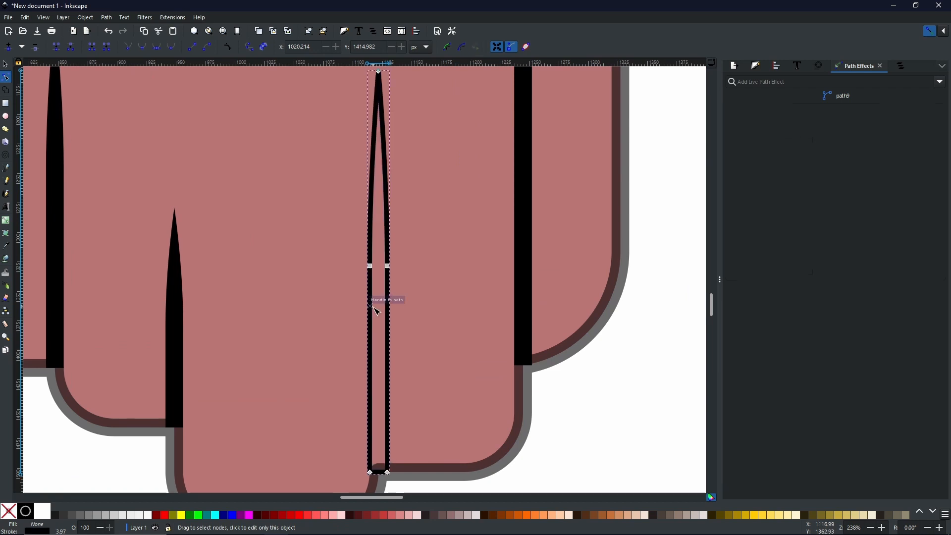
left_click(26, 511)
left_click(9, 510)
left_click(26, 511)
left_click(9, 511, "shift")
Step: Apply Taper stroke to the rightmost vertical line and extend its upper taper to an end offset of about 0.55
left_click(523, 273)
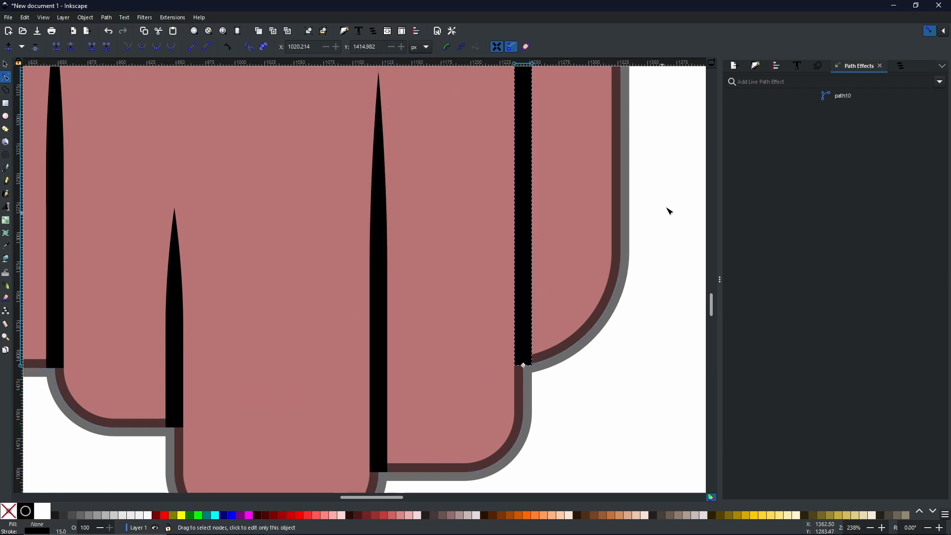
left_click(939, 81)
left_click(912, 129)
scroll(501, 124, "up", 4)
left_click_drag(523, 151, 524, 282)
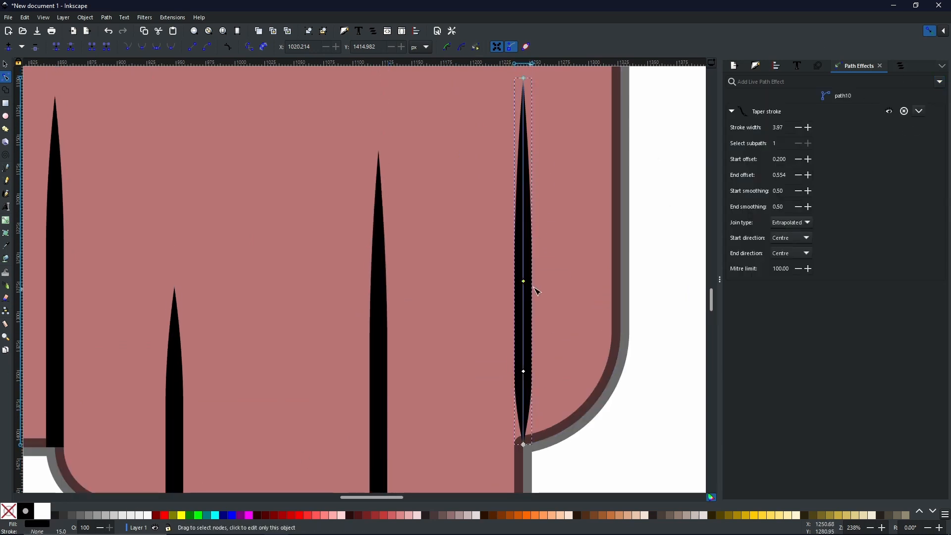
Step: Remove the rightmost line's lower taper and convert the line to a black-filled path without stroke
scroll(537, 292, "down", 3)
scroll(537, 291, "left", 1)
key("ctrl+shift+c")
left_click(25, 510)
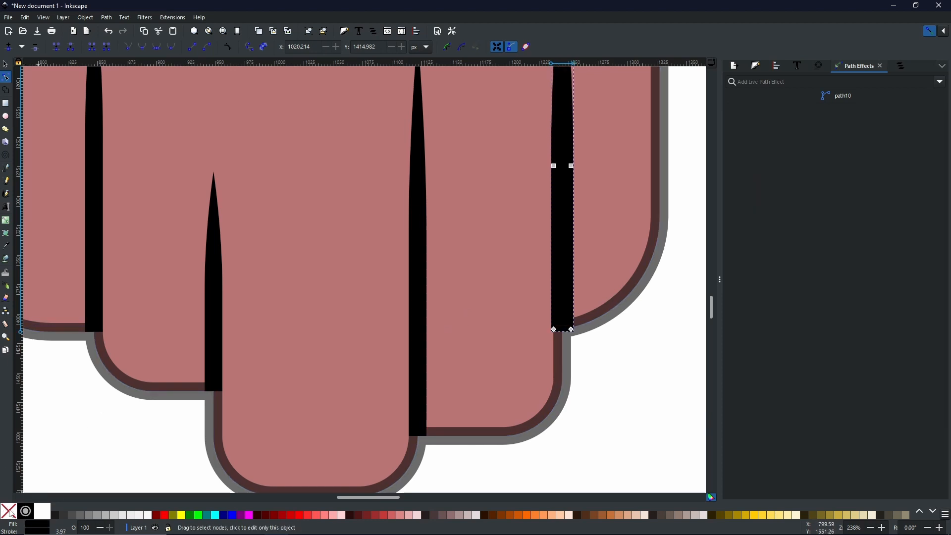
Step: Draw an upright ellipse about 89 × 155 px in the blank area left of the arched body
scroll(444, 329, "down", 3, "ctrl")
scroll(384, 267, "down", 1, "ctrl")
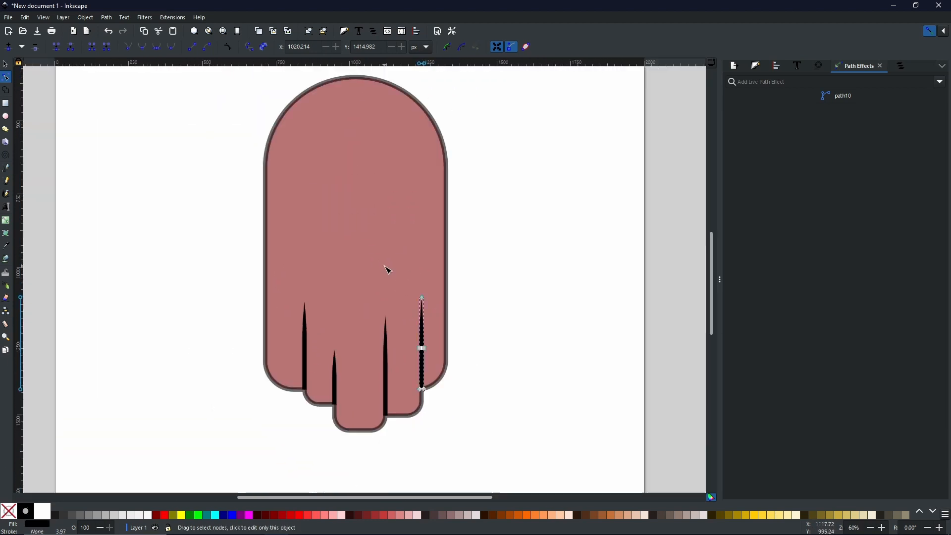
scroll(384, 265, "down", 1)
scroll(386, 267, "up", 2)
left_click_drag(380, 314, 457, 317)
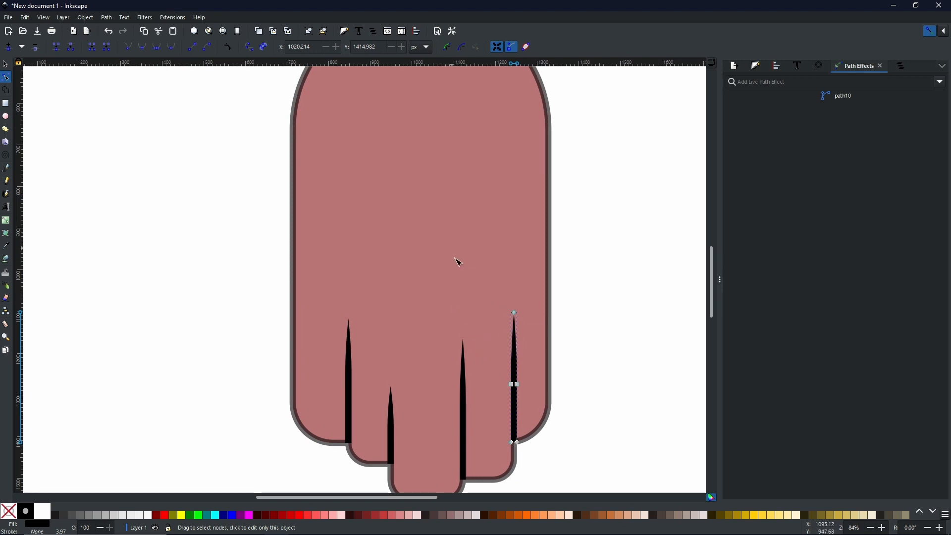
left_click_drag(434, 255, 448, 346)
key("s")
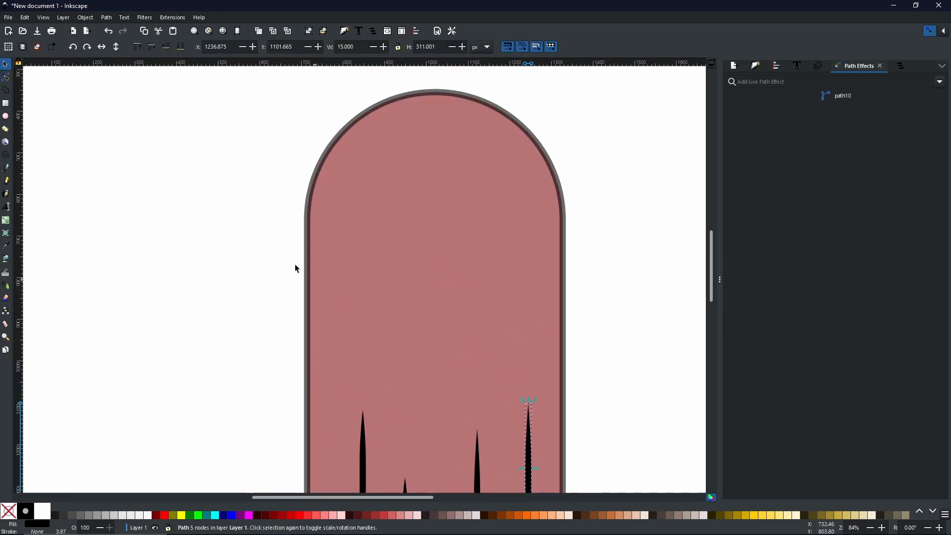
left_click(6, 117)
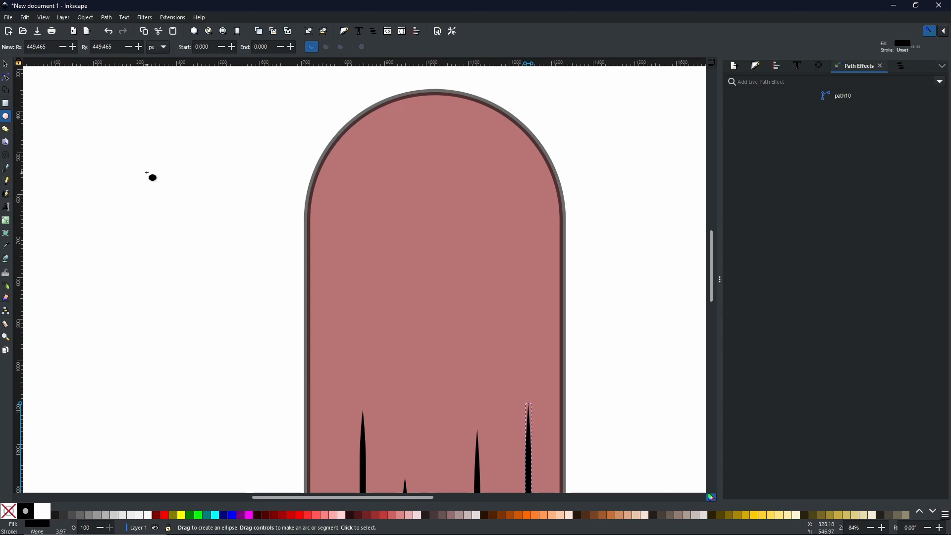
left_click_drag(141, 167, 179, 230)
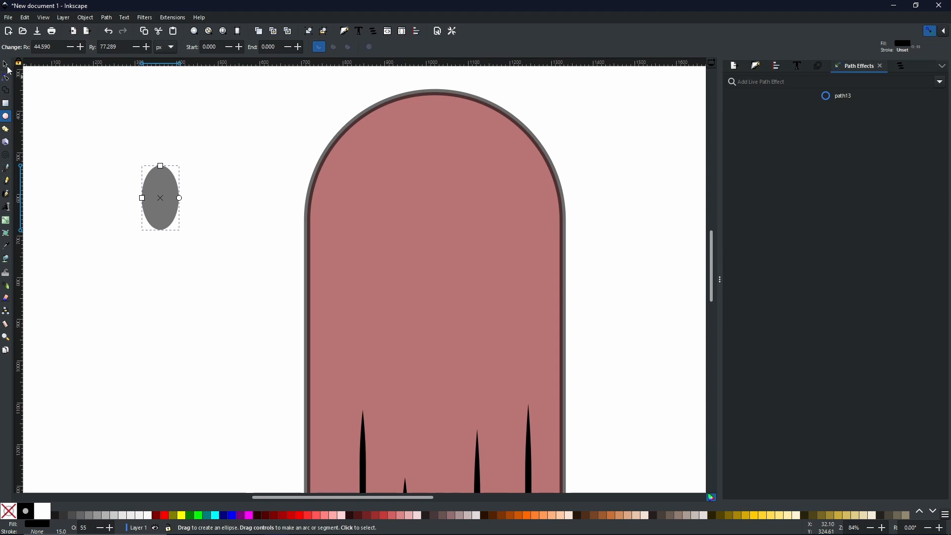
left_click(7, 67)
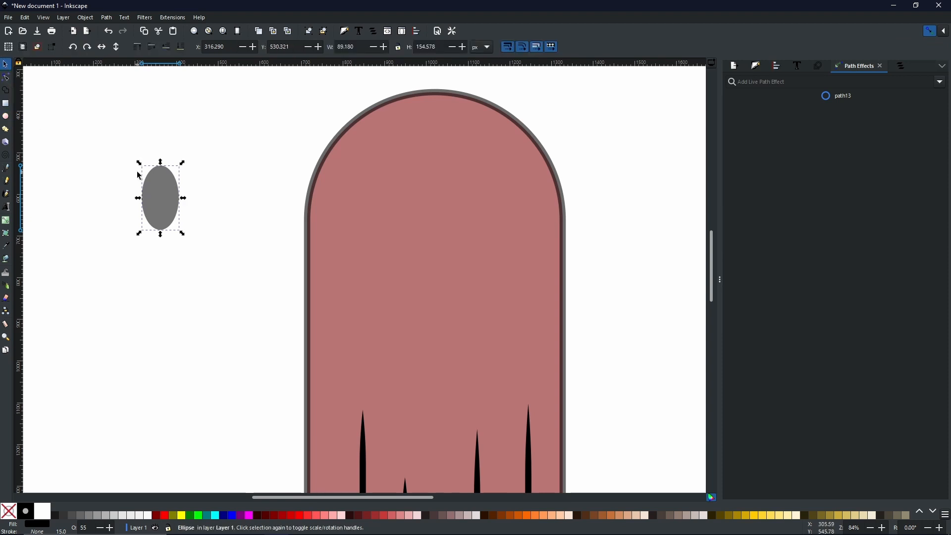
Step: Duplicate the ellipse and move the copy horizontally about 132 px to the right of the original
right_click(164, 199)
left_click(181, 225)
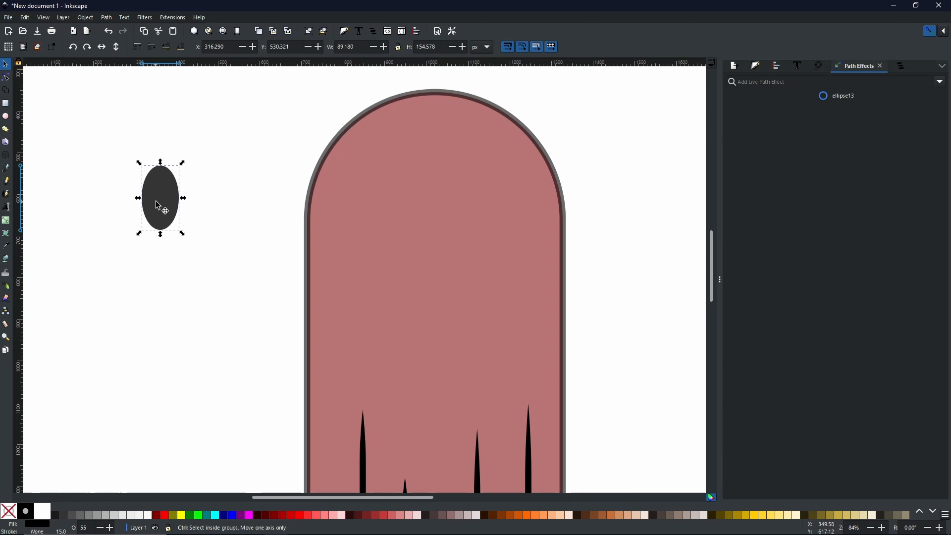
left_click_drag(156, 201, 214, 214)
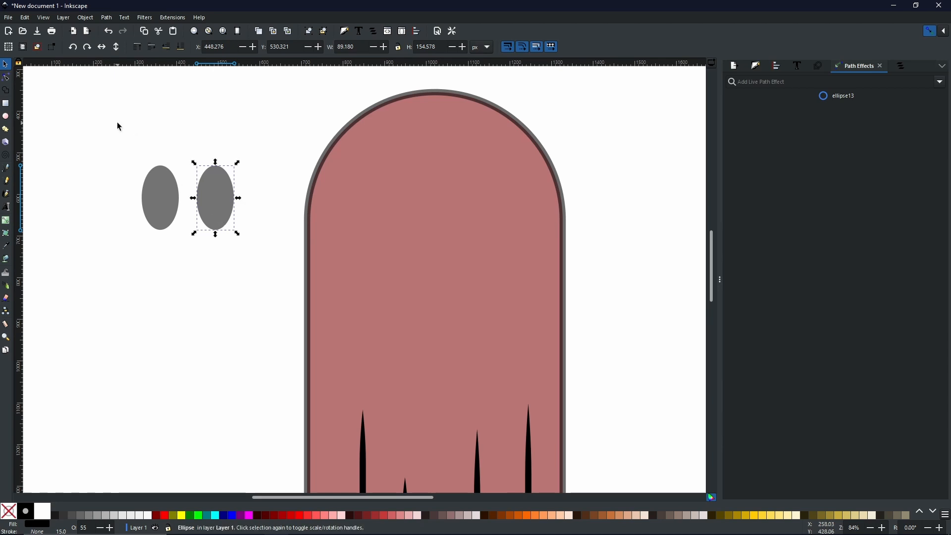
Step: Unite the two ellipses into a single path that forms a pair of eyes
left_click_drag(118, 124, 259, 293)
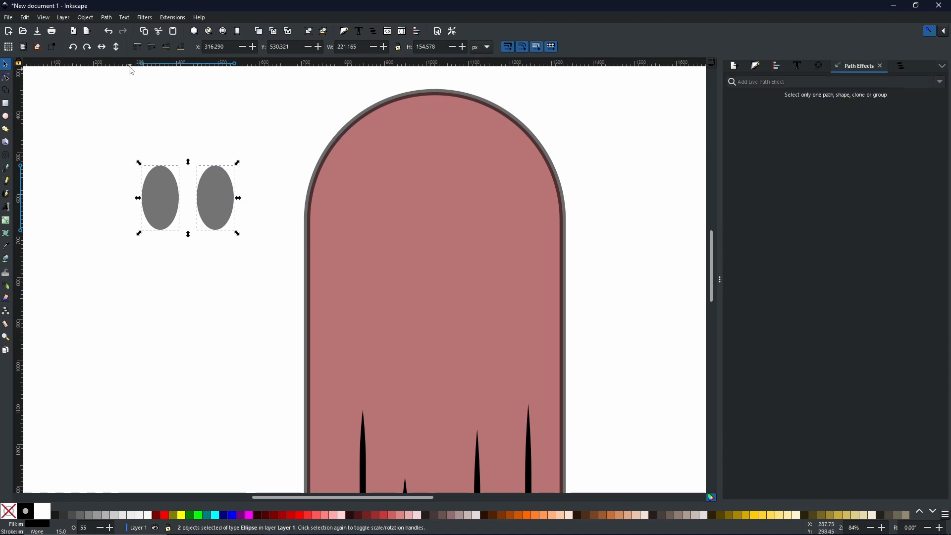
left_click(107, 17)
left_click(128, 66)
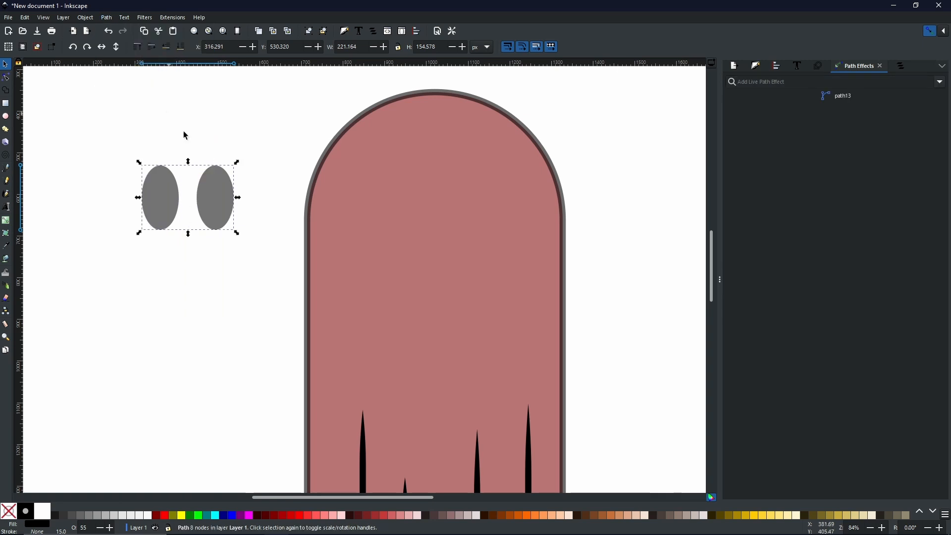
Step: Move the pair of eyes onto the upper part of the arched body and centre it horizontally relative to the body
left_click_drag(214, 214, 456, 256)
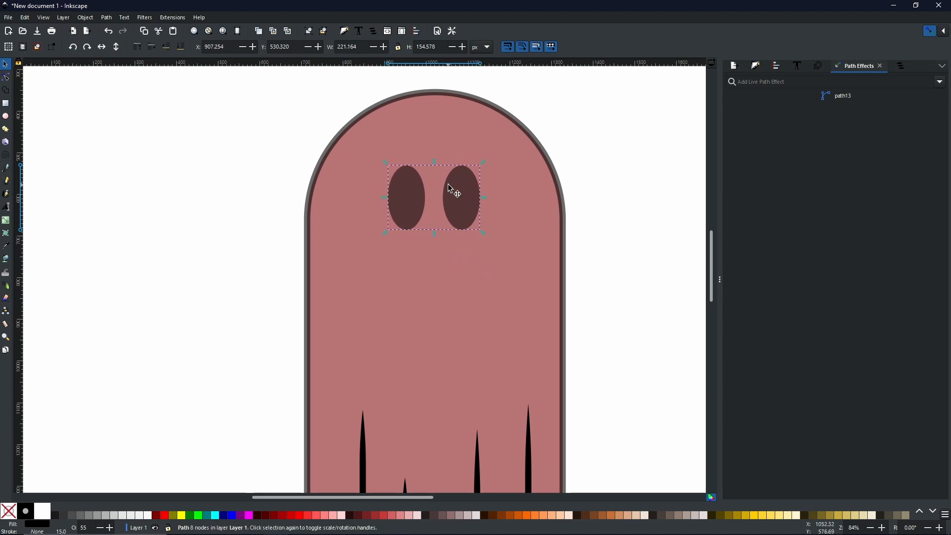
left_click(438, 133, "shift")
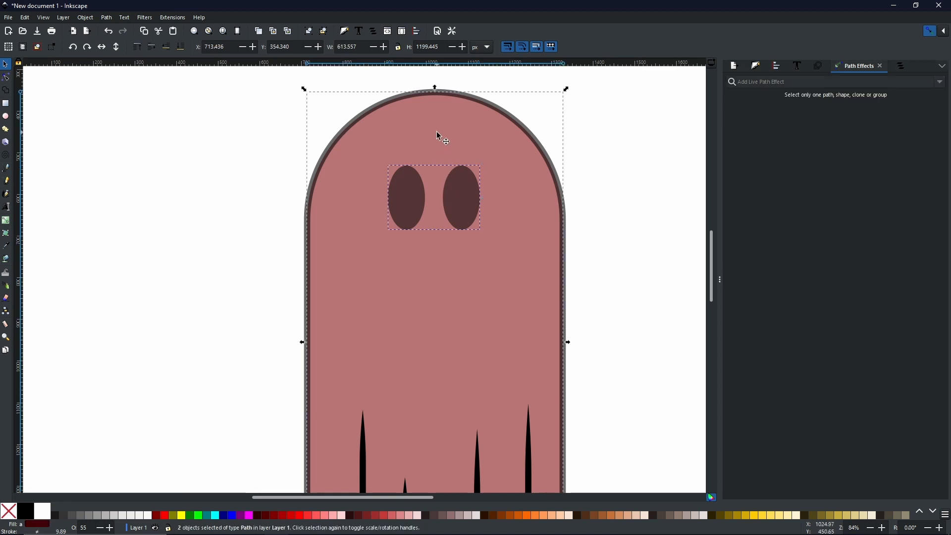
left_click(776, 68)
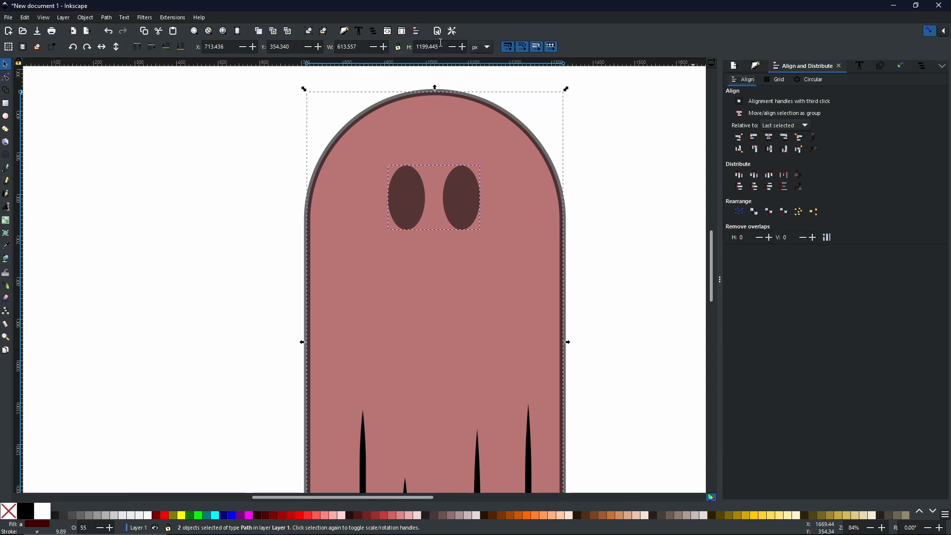
left_click(771, 140)
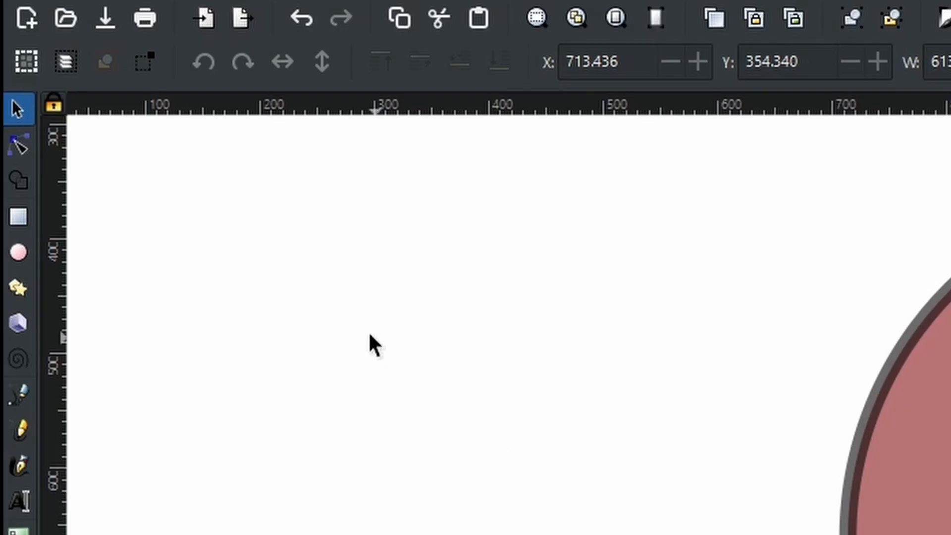
Step: Draw a star with 3 corners left of the arched body and widen its spoke ratio to about 0.616
left_click(18, 287)
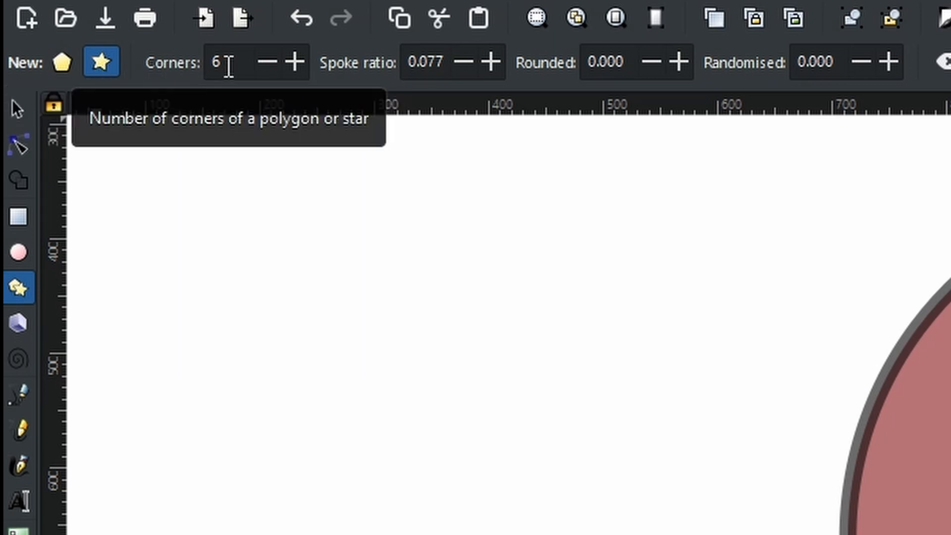
left_click_drag(228, 66, 184, 70)
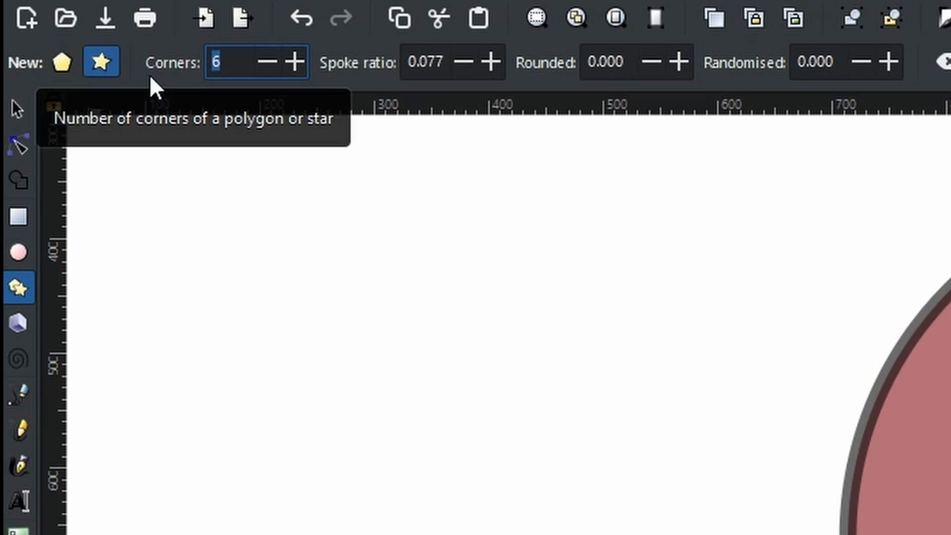
type("3")
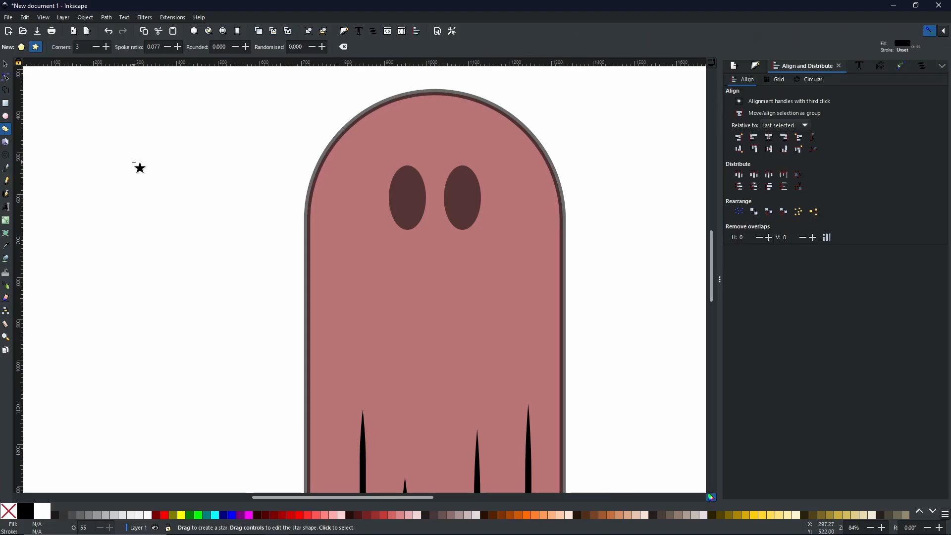
left_click_drag(142, 166, 180, 144)
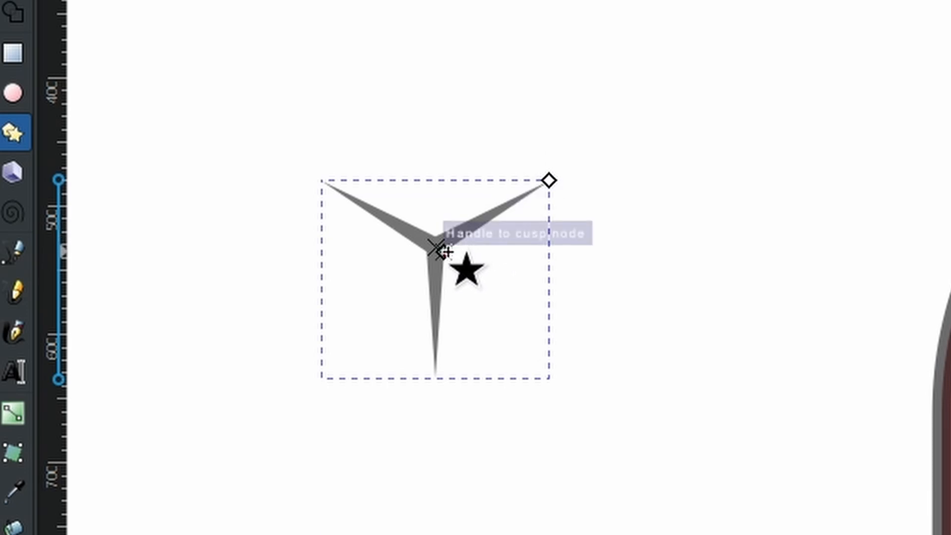
left_click_drag(447, 252, 506, 286)
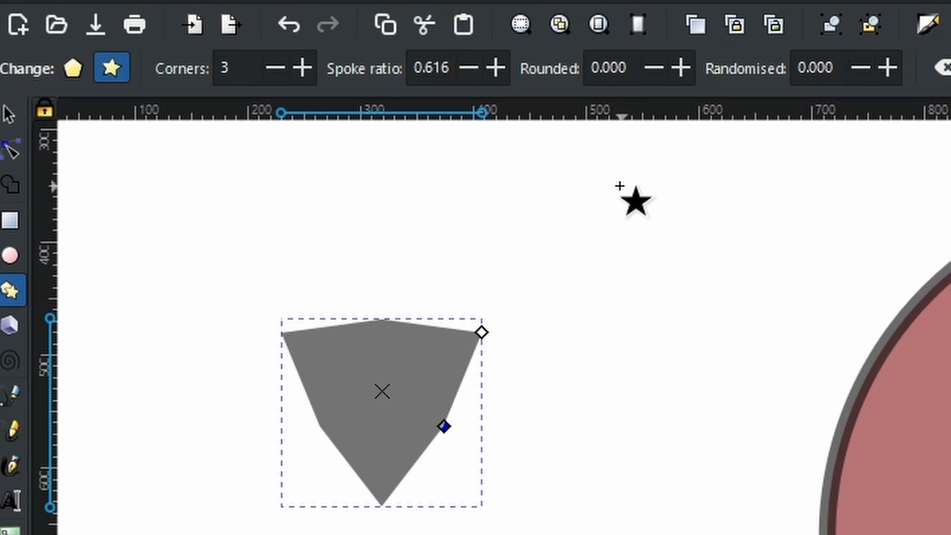
left_click(691, 66)
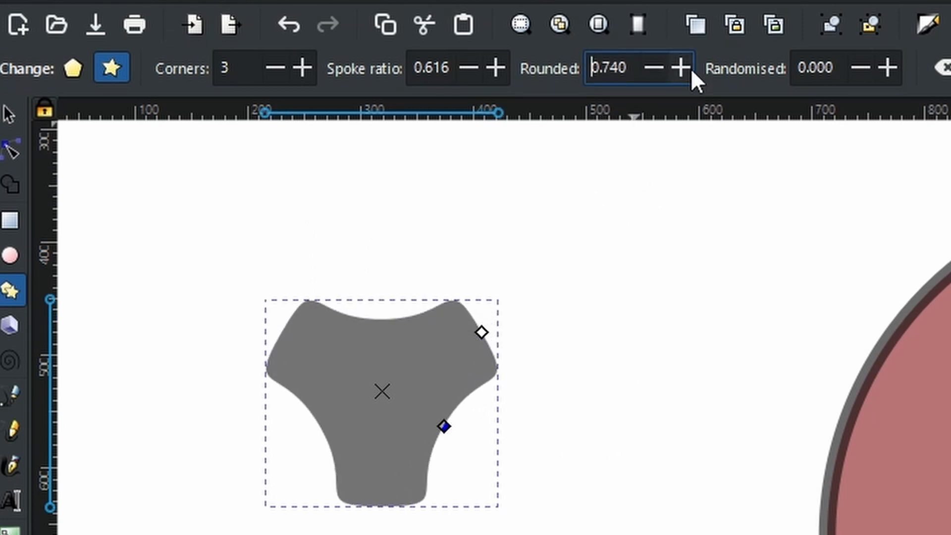
left_click(652, 70)
left_click(652, 70)
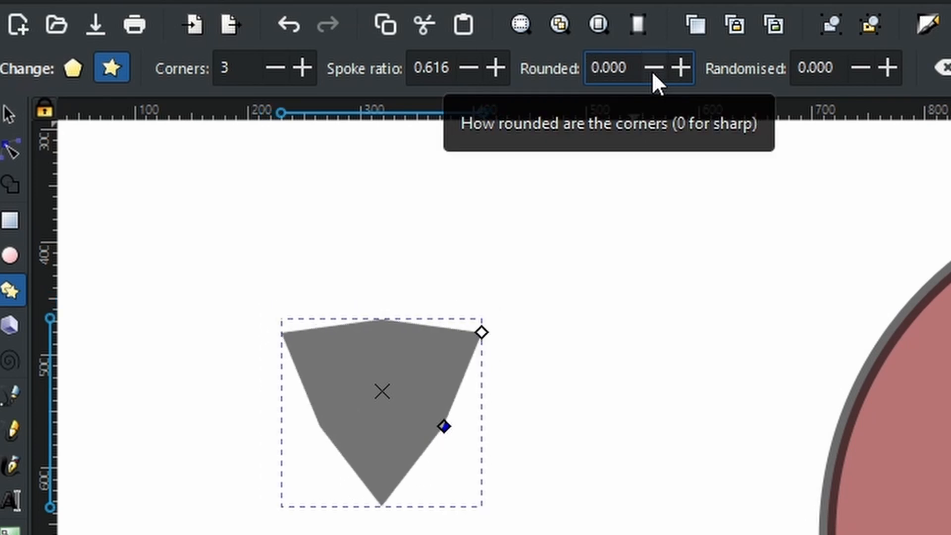
Step: Set the three-cornered star's rounding to 0.380
left_click(680, 69)
left_click(680, 70)
left_click(680, 70)
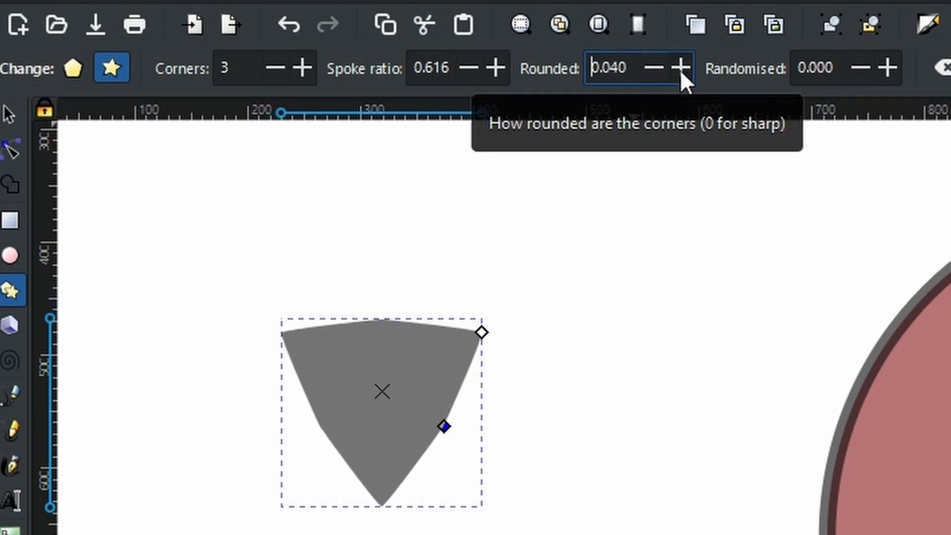
left_click(680, 70)
left_click(680, 70)
left_click(680, 69)
left_click(679, 70)
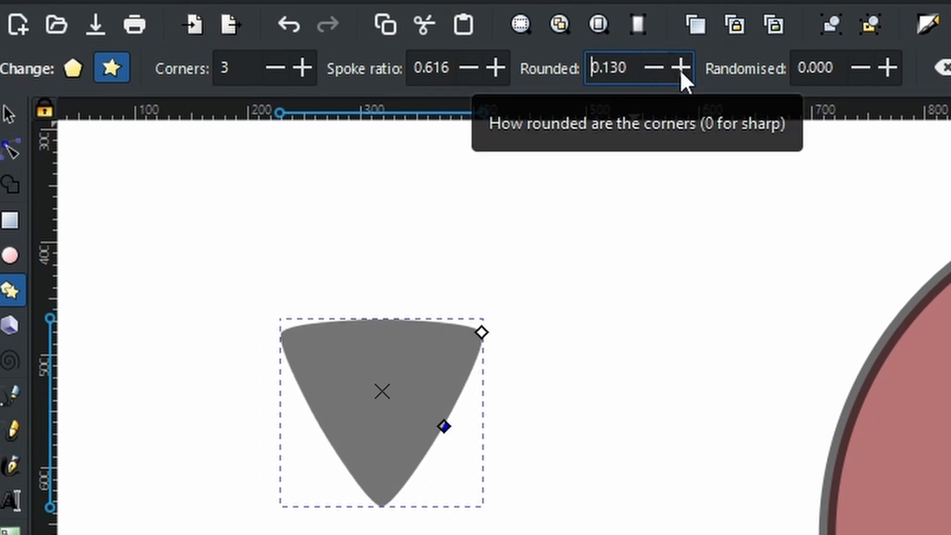
left_click(680, 69)
left_click(680, 70)
left_click(680, 69)
left_click(679, 70)
left_click(680, 69)
left_click(680, 70)
left_click(680, 69)
left_click(679, 69)
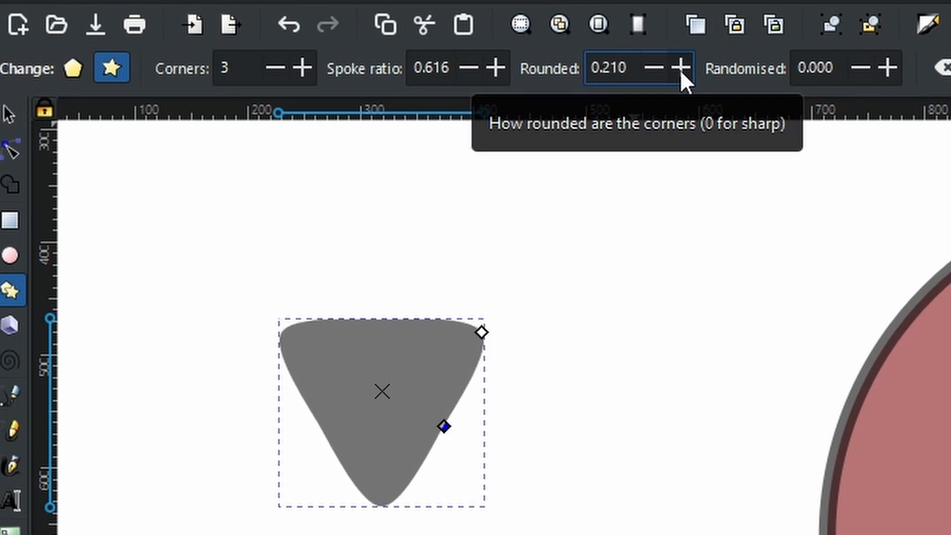
left_click(680, 69)
left_click(680, 69)
left_click(680, 69)
left_click(680, 69)
left_click(680, 69)
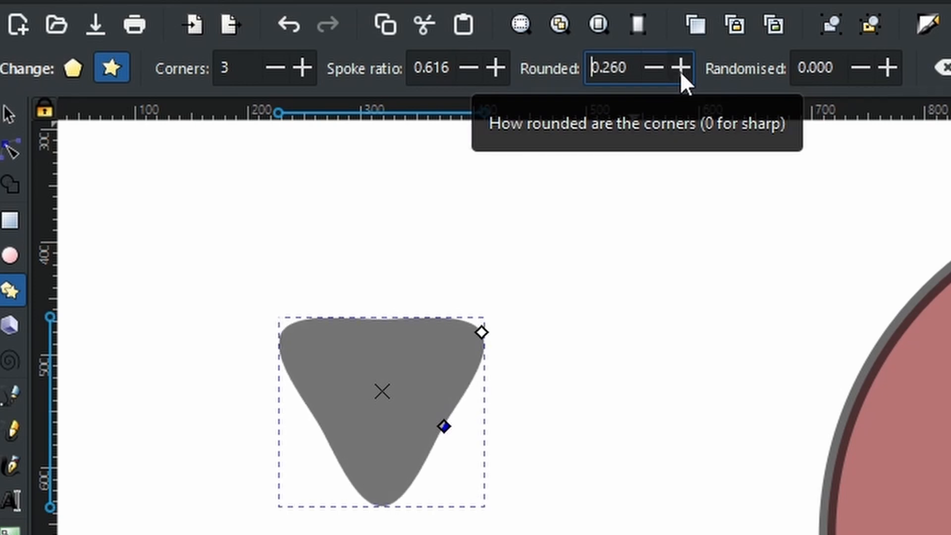
left_click(680, 69)
left_click(680, 69)
left_click(680, 69)
left_click(680, 69)
left_click(679, 69)
left_click(680, 69)
left_click(680, 69)
left_click(680, 70)
left_click(680, 70)
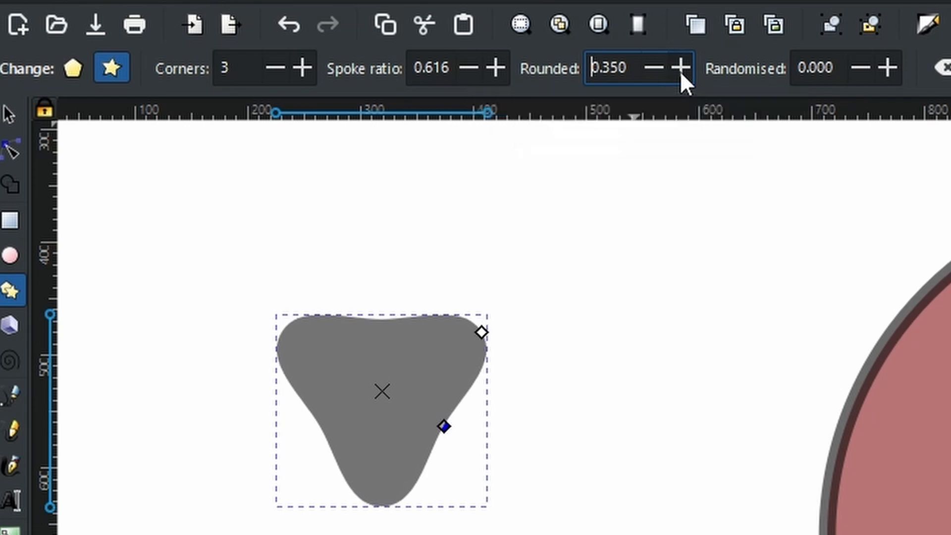
left_click(679, 70)
left_click(680, 71)
left_click(680, 70)
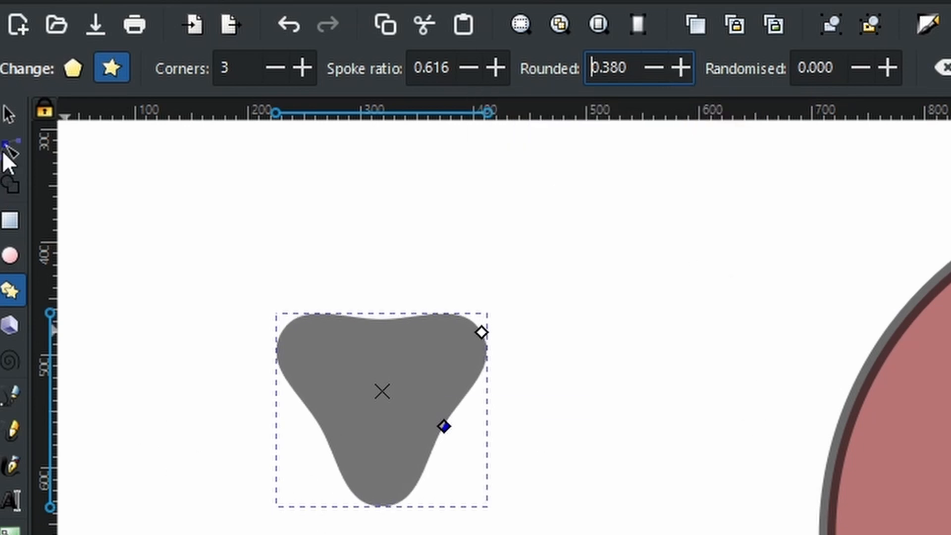
Step: Scale the rounded star into a narrower, shorter mouth shape about 94 × 136 px
left_click(9, 115)
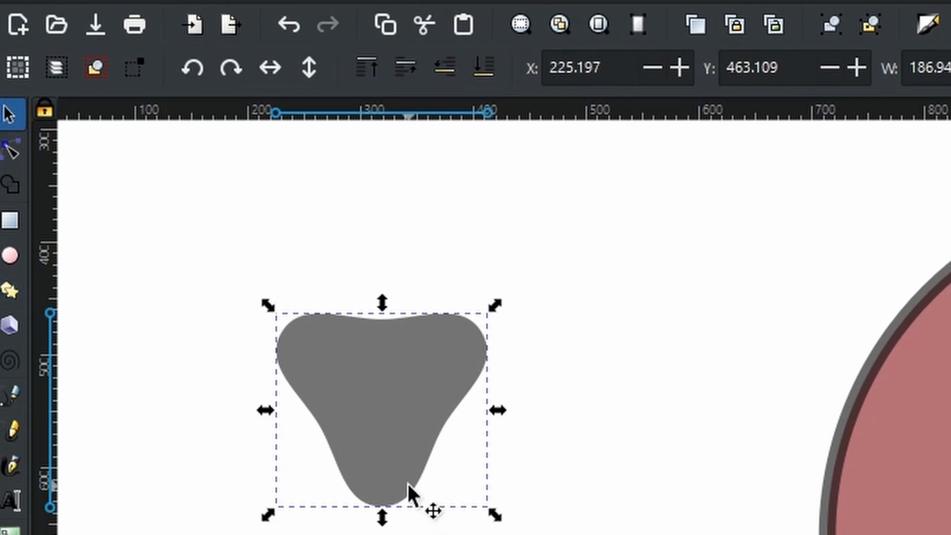
left_click_drag(501, 409, 449, 411)
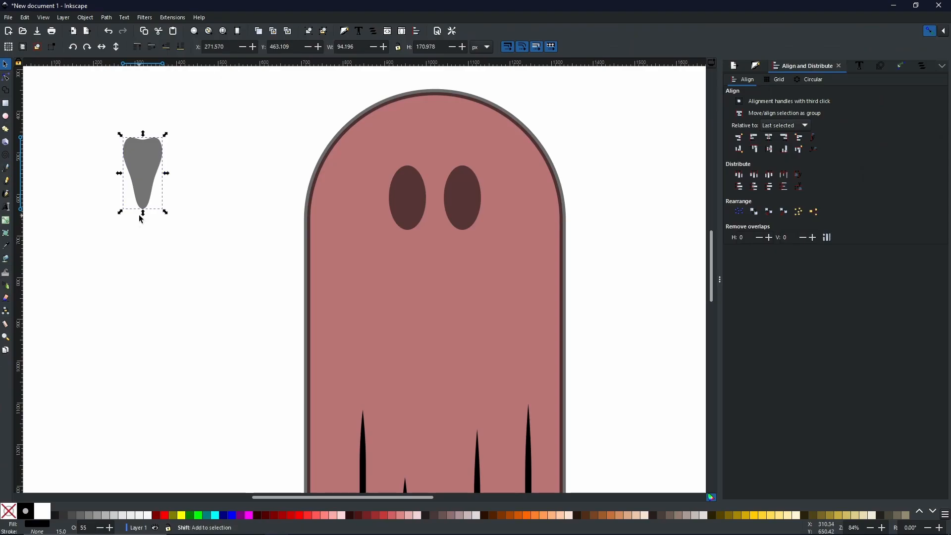
left_click_drag(144, 216, 141, 205)
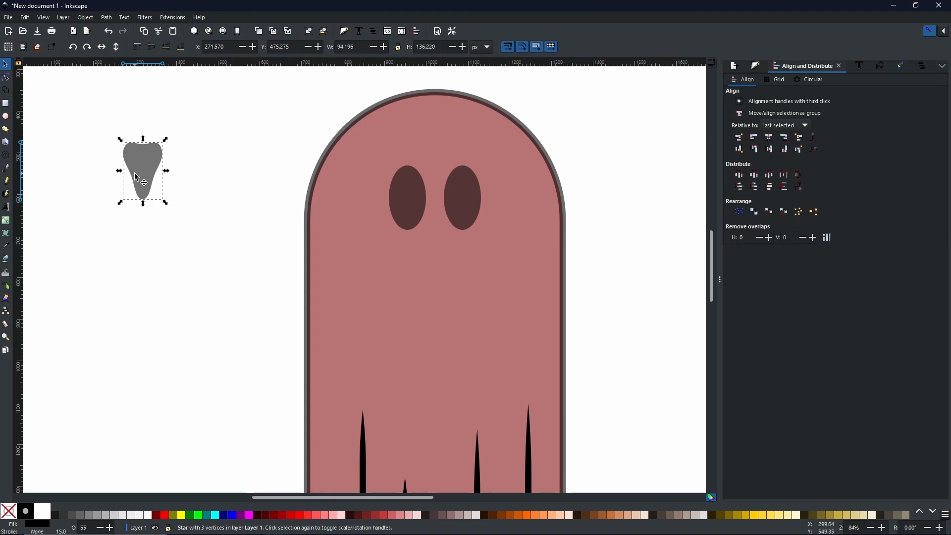
Step: Place the mouth shape below eye level and centre it horizontally relative to the pair of eyes
left_click_drag(139, 164, 261, 301)
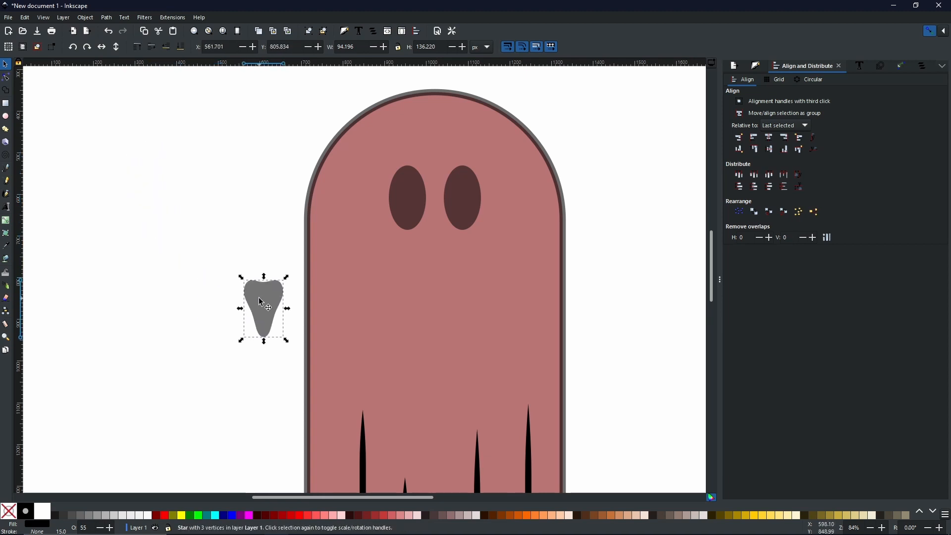
left_click(420, 195, "shift")
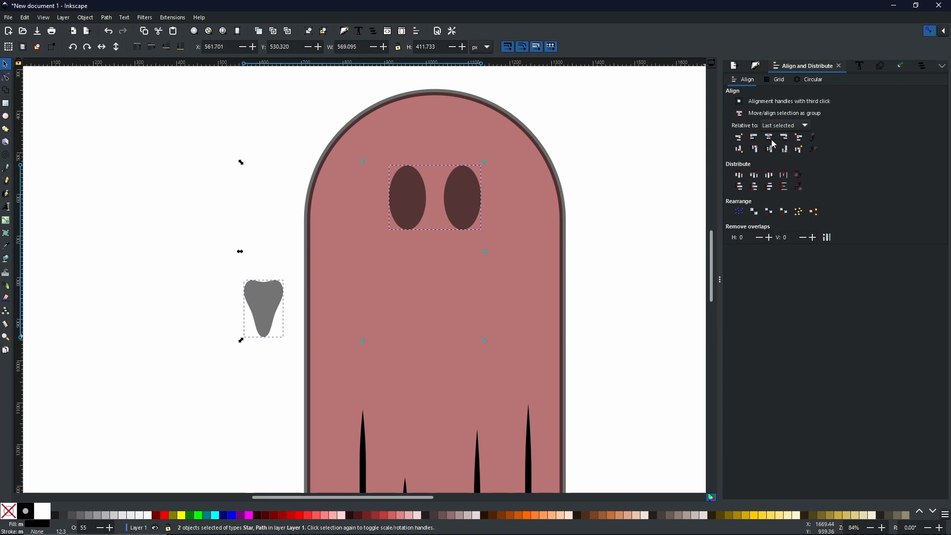
left_click(773, 143)
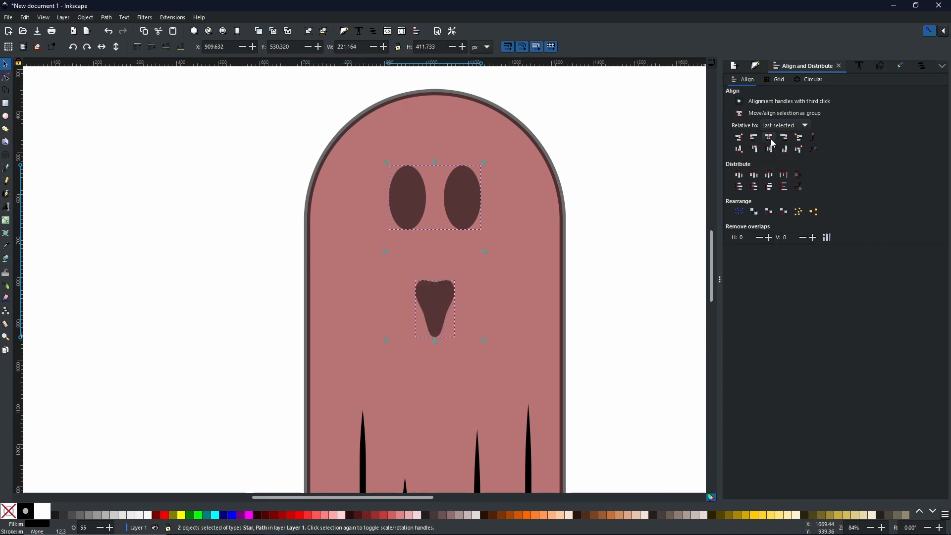
left_click(617, 208)
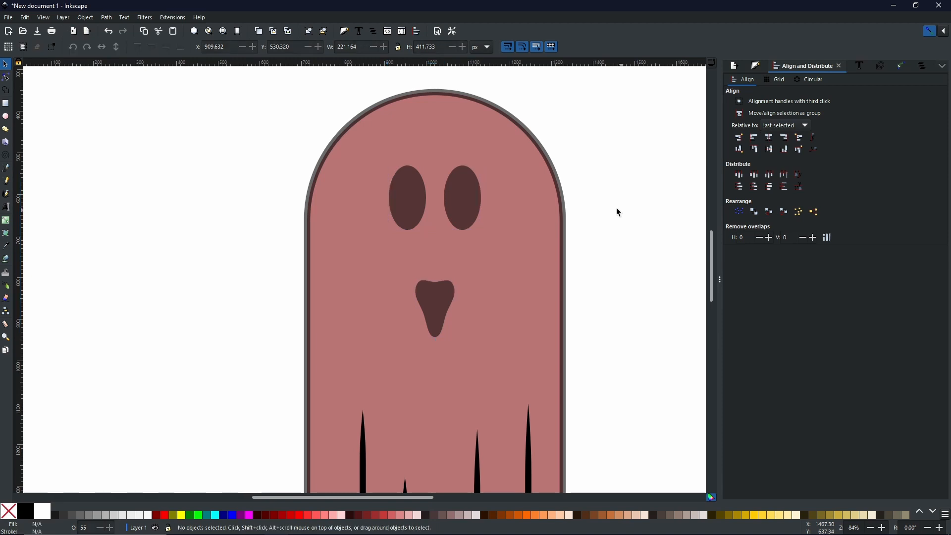
Step: Move the mouth straight up about 78 px so it sits closer beneath the eyes
left_click(442, 303)
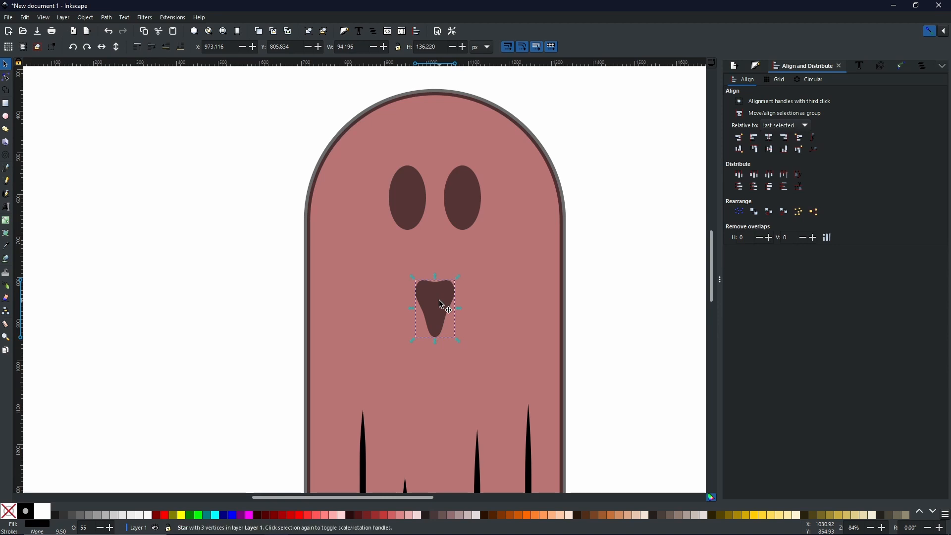
left_click_drag(439, 301, 460, 264)
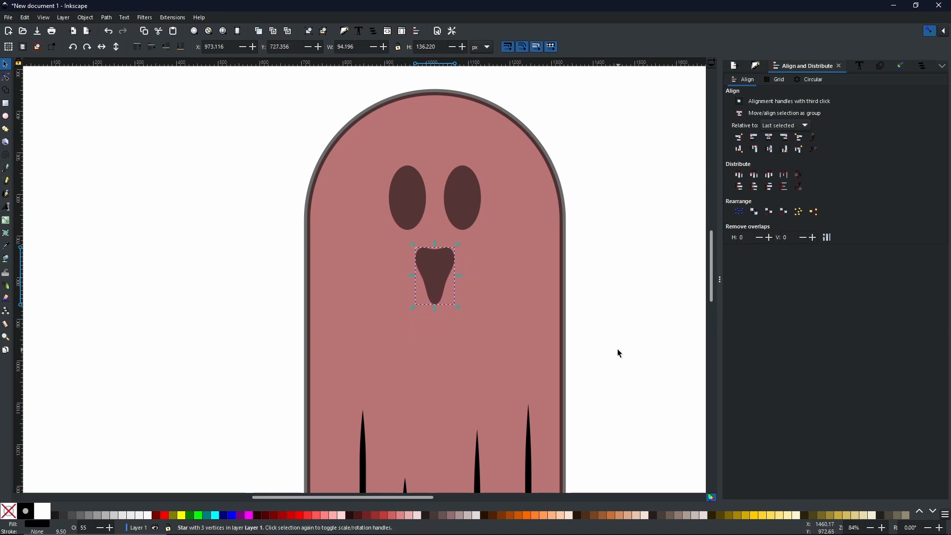
left_click_drag(595, 342, 418, 257)
scroll(561, 327, "down", 2)
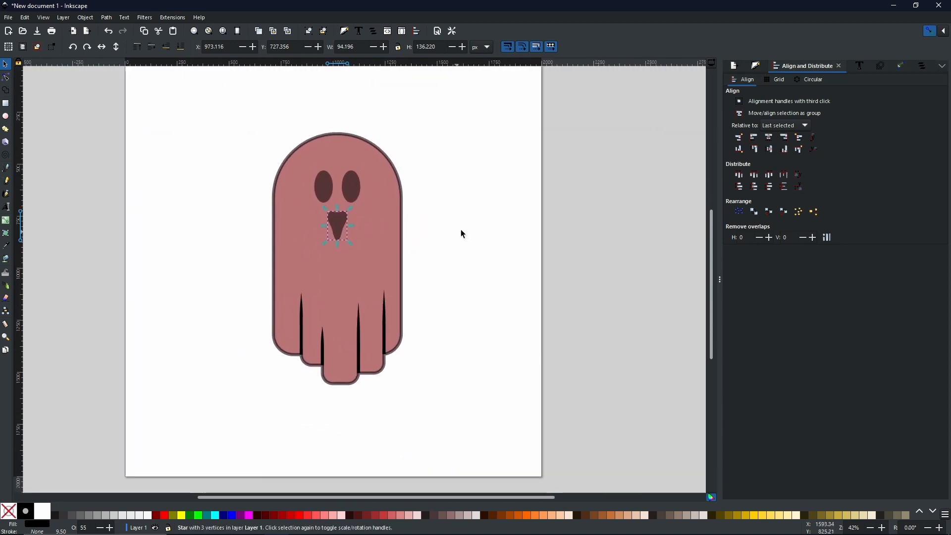
left_click(464, 236)
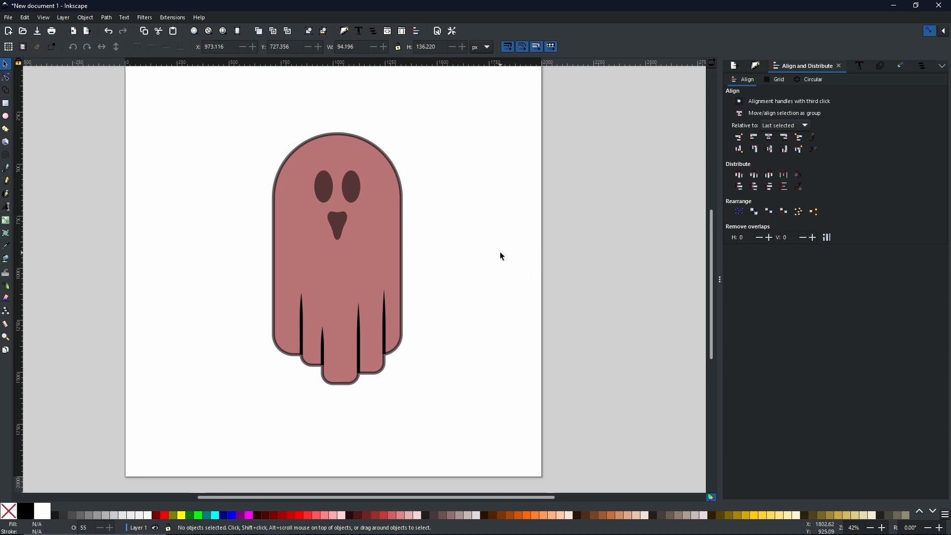
Step: Fill the ghost's arched body with white
key("Tab")
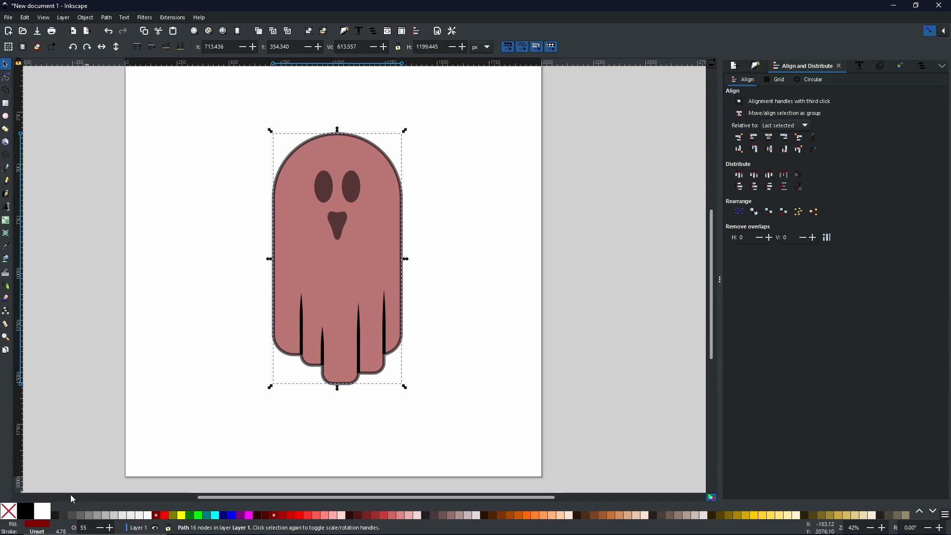
left_click(46, 510)
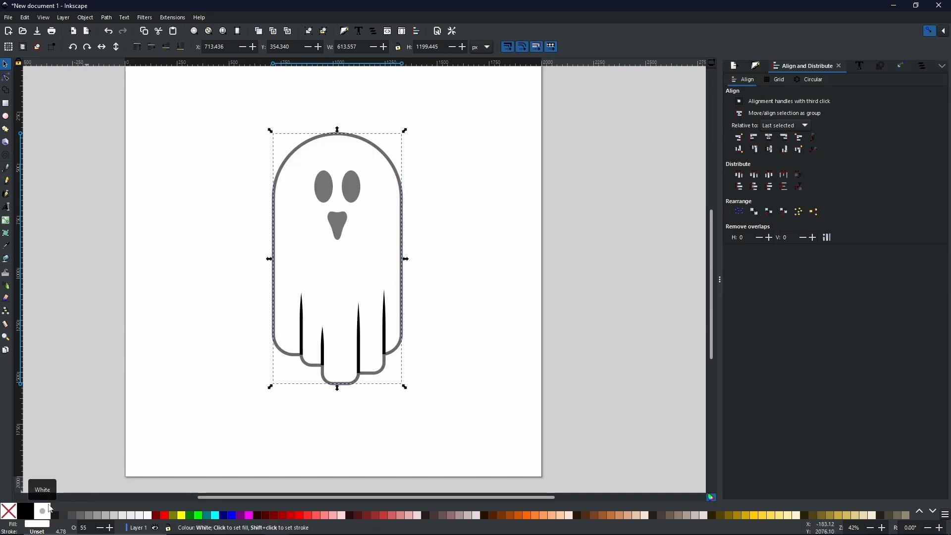
left_click(220, 137)
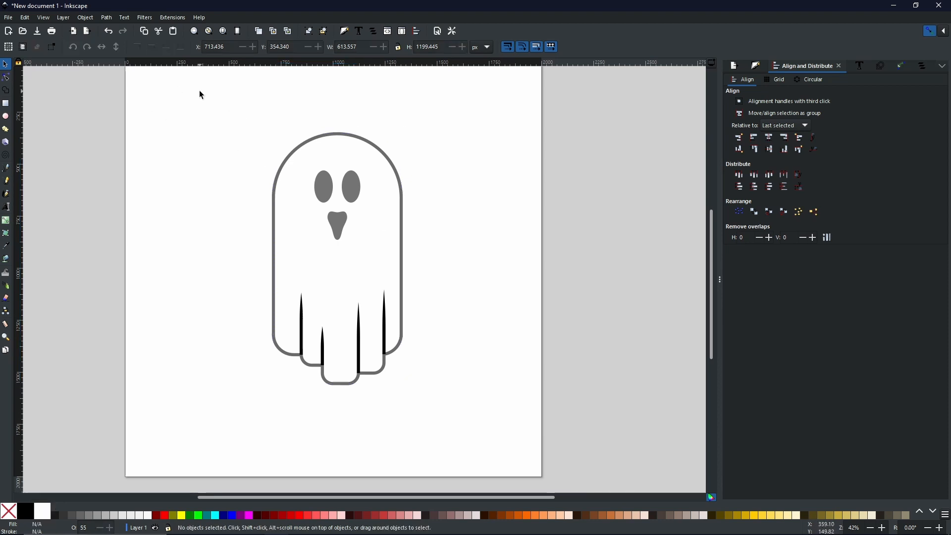
Step: Set the opacity of all the ghost's parts, including body, fold lines, eyes and mouth, to 100%
left_click_drag(201, 94, 520, 439)
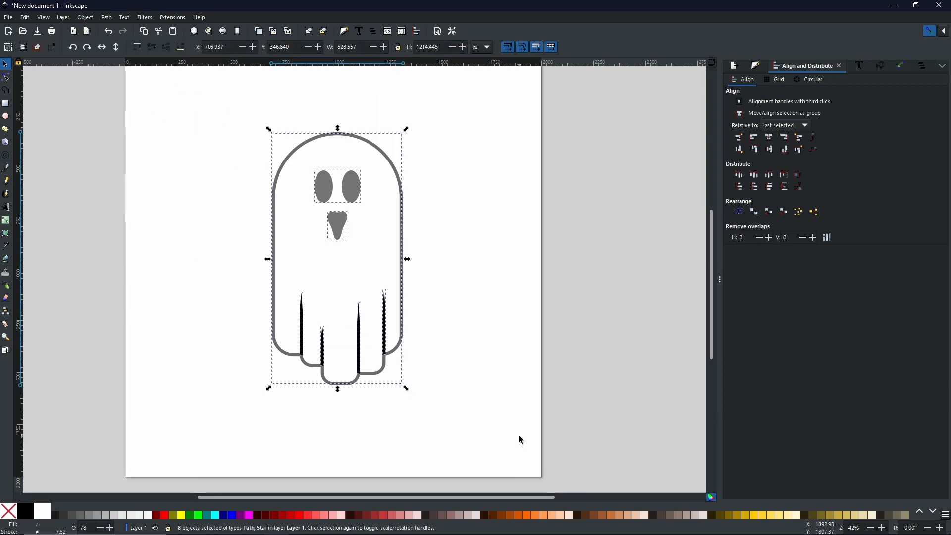
left_click(756, 66)
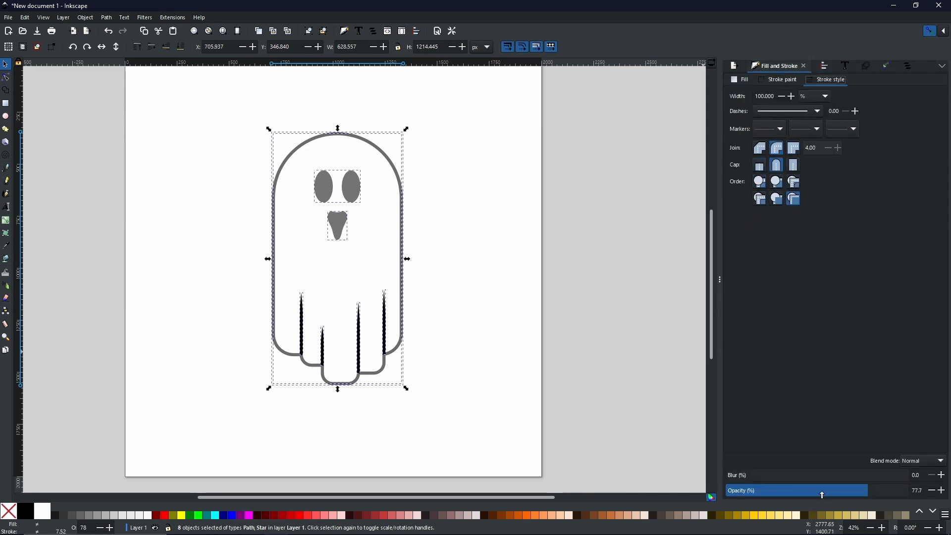
left_click_drag(823, 494, 910, 493)
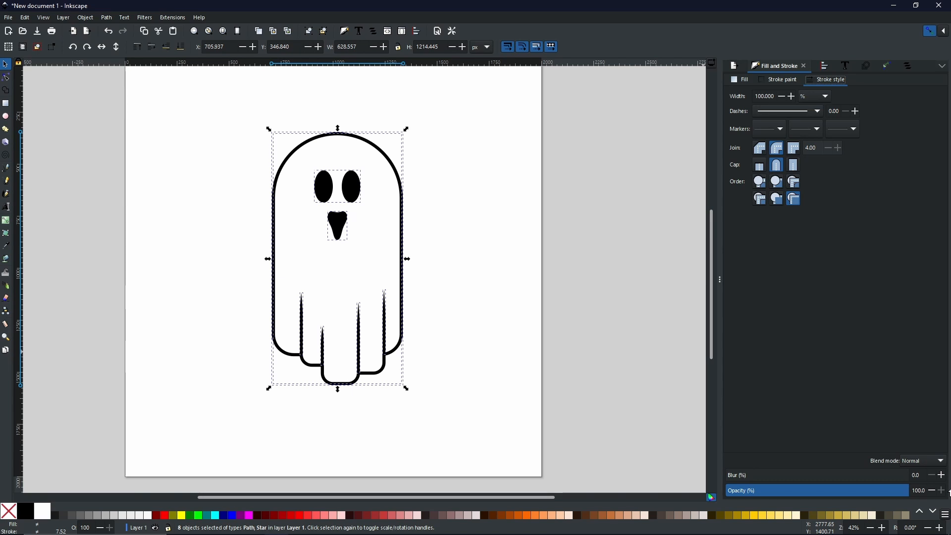
left_click(662, 303)
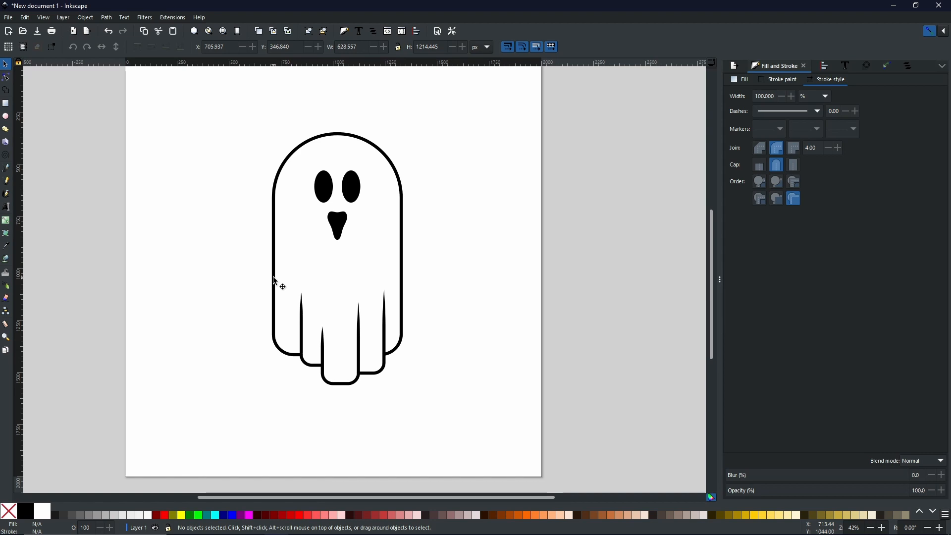
Step: With snapping off, start a Pen path on the body's left outline and step its upper edge across the four fold lines
scroll(316, 320, "up", 5)
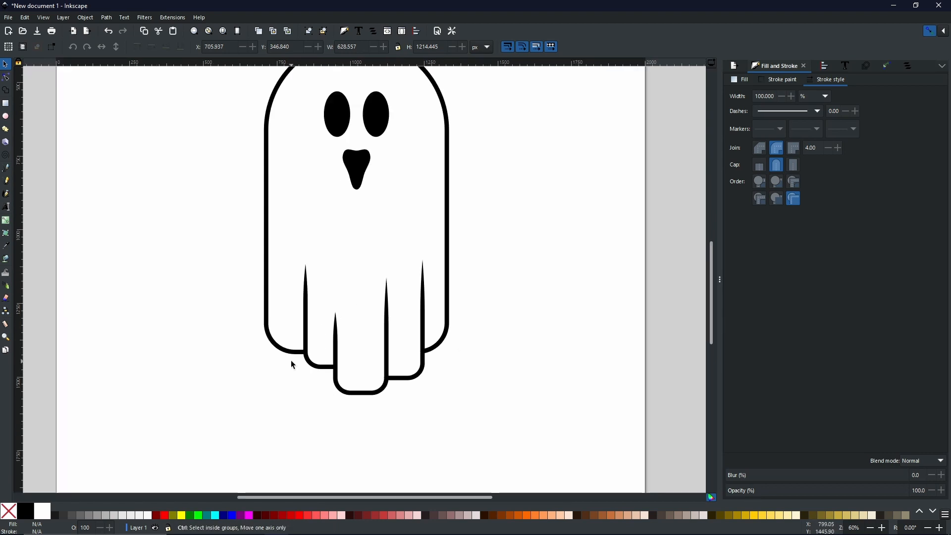
left_click(7, 169)
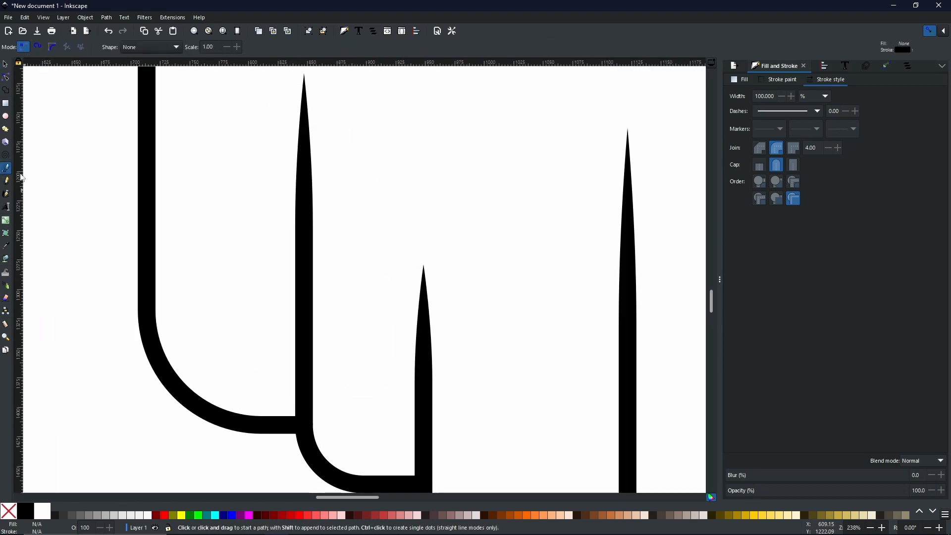
left_click(147, 171)
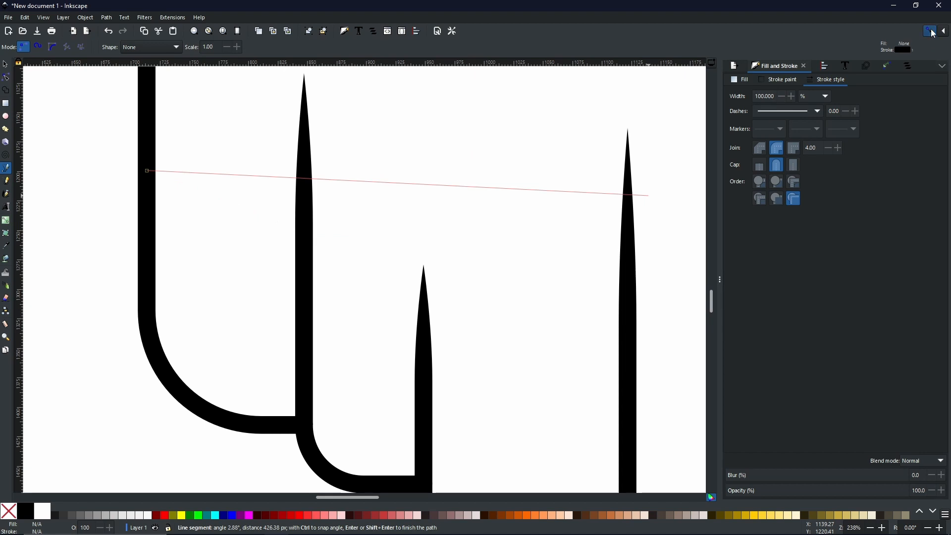
left_click(304, 227)
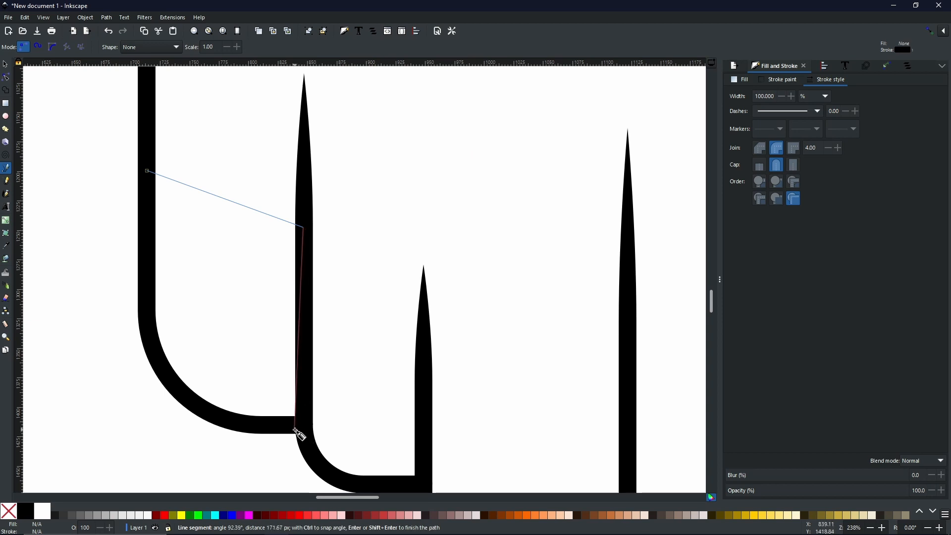
left_click(304, 292)
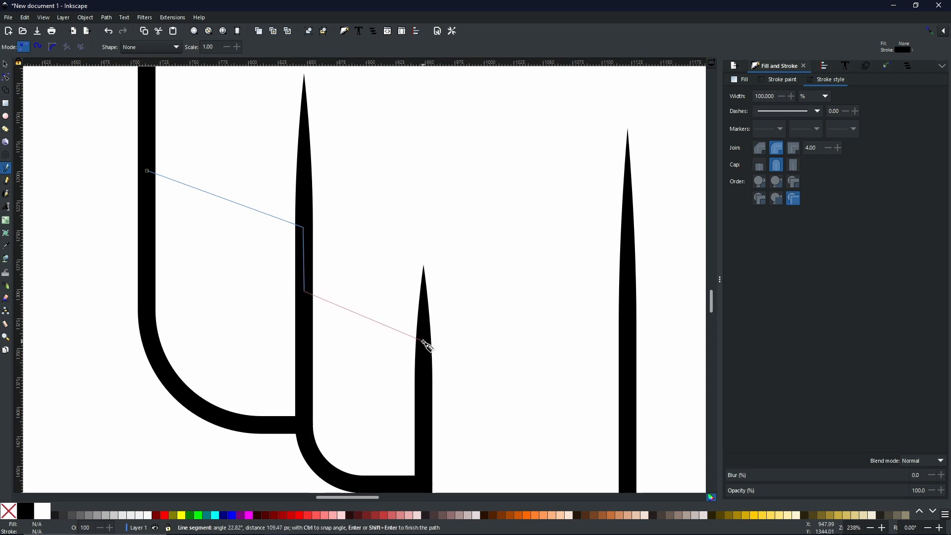
left_click(423, 340)
left_click(424, 393)
left_click(628, 393)
left_click(628, 273)
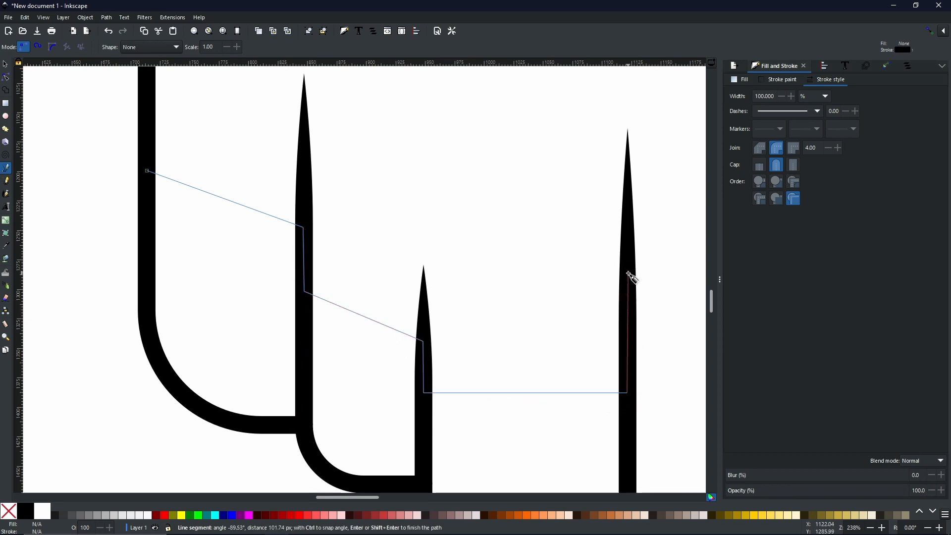
left_click_drag(629, 273, 410, 246)
left_click(552, 246)
left_click(552, 215)
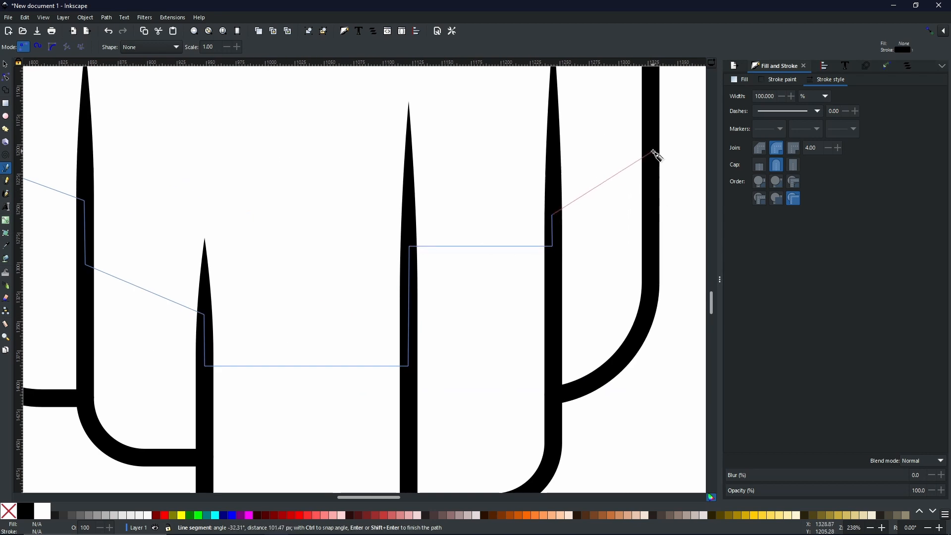
Step: Continue the path to the right outline and trace it down around the right-hand flaps and the lowest middle flap
left_click(651, 147)
left_click(646, 313)
left_click(614, 365)
left_click(552, 397)
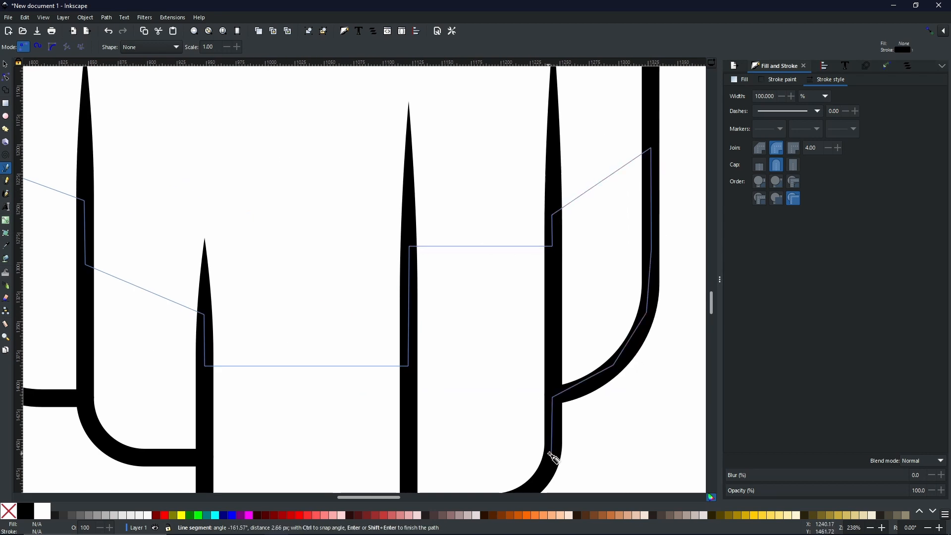
left_click(552, 455)
left_click_drag(552, 454, 585, 303)
left_click(562, 340)
left_click(507, 355)
left_click(440, 352)
left_click(430, 393)
left_click(376, 409)
left_click(268, 406)
left_click(236, 371)
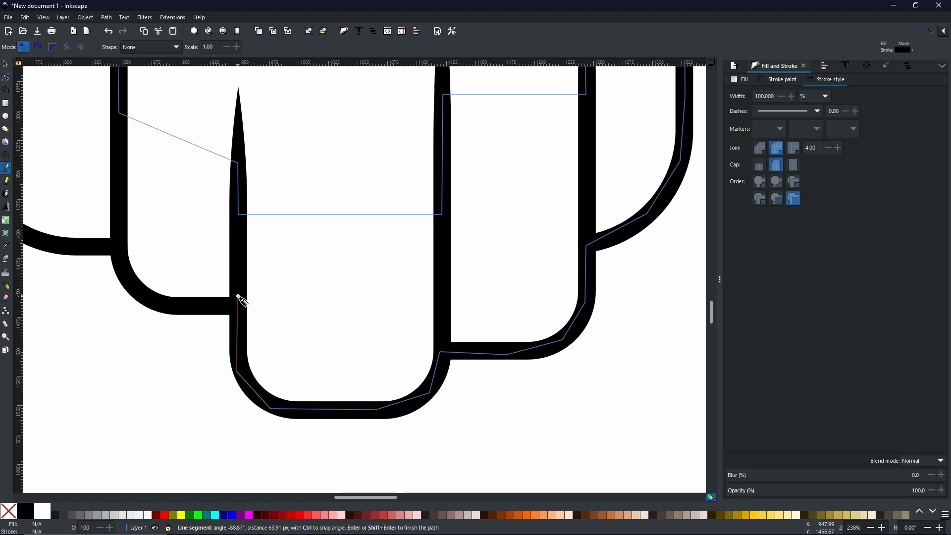
Step: Trace the remaining left-hand flaps within the outline and close the path at its starting point on the left side
left_click(237, 305)
left_click(178, 305)
left_click(135, 292)
left_click(117, 247)
left_click(60, 244)
left_click_drag(67, 238, 324, 333)
left_click(216, 237)
left_click(218, 88)
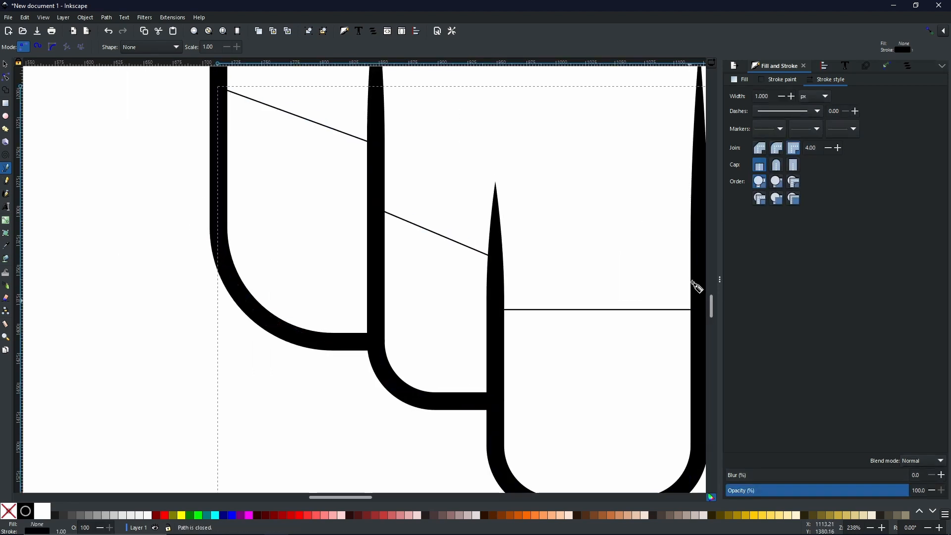
scroll(639, 250, "down", 2)
left_click_drag(639, 250, 422, 247)
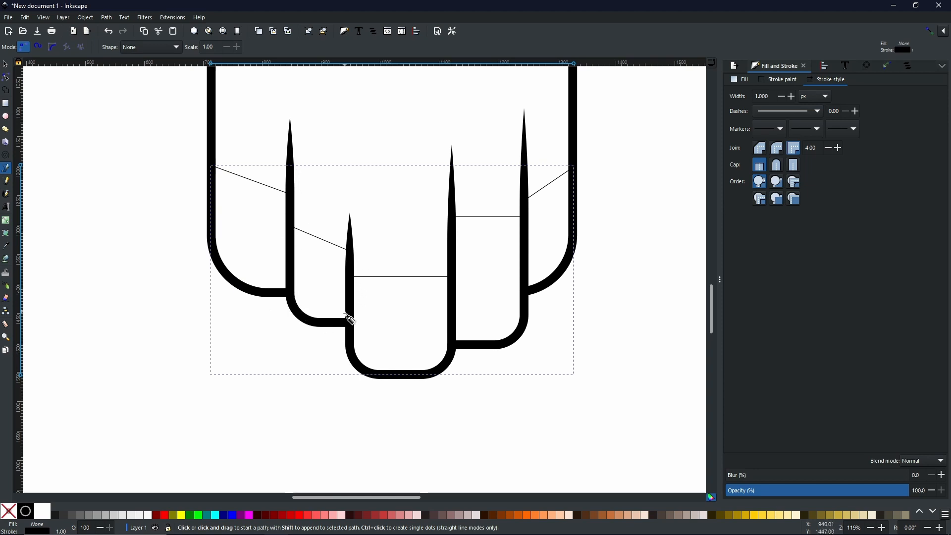
key("Escape")
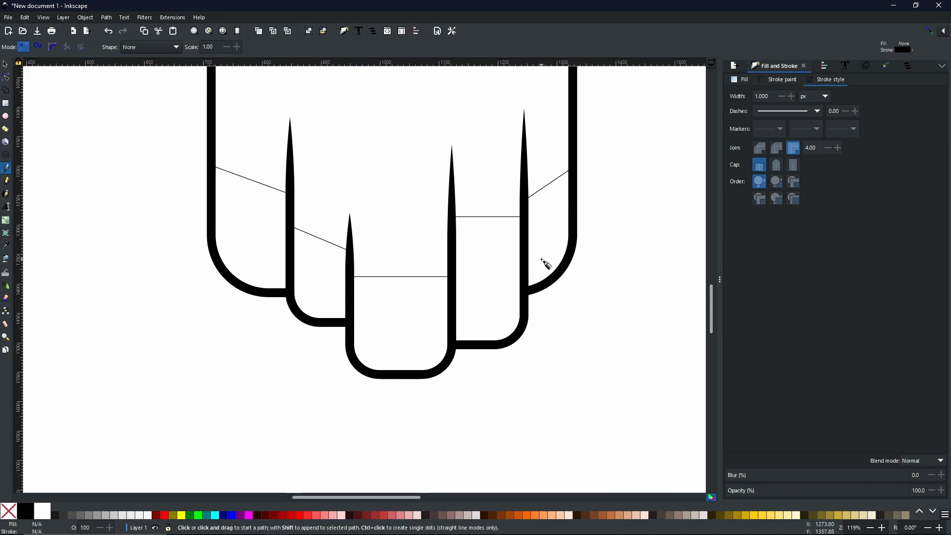
Step: Bend the five straight upper segments of the closed path downward into sagging curves between the folds
key("space")
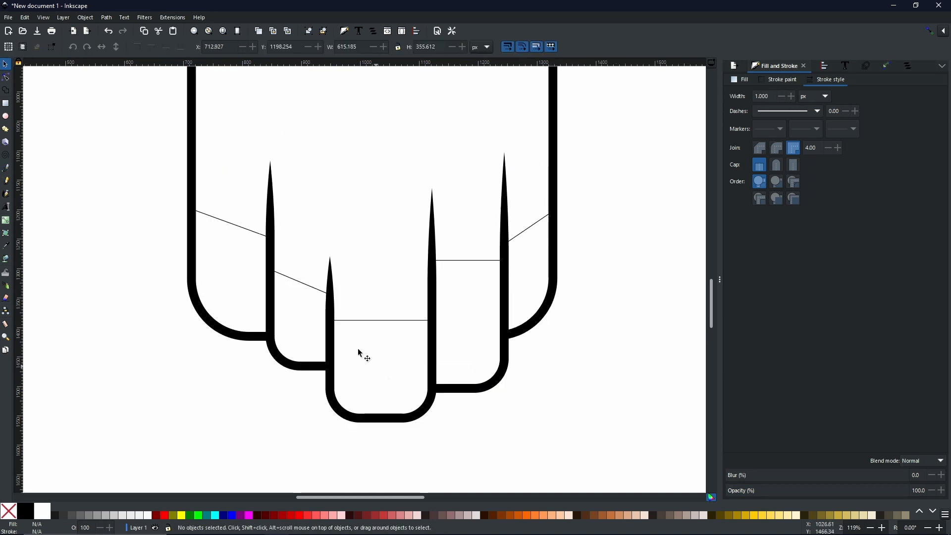
left_click(224, 222)
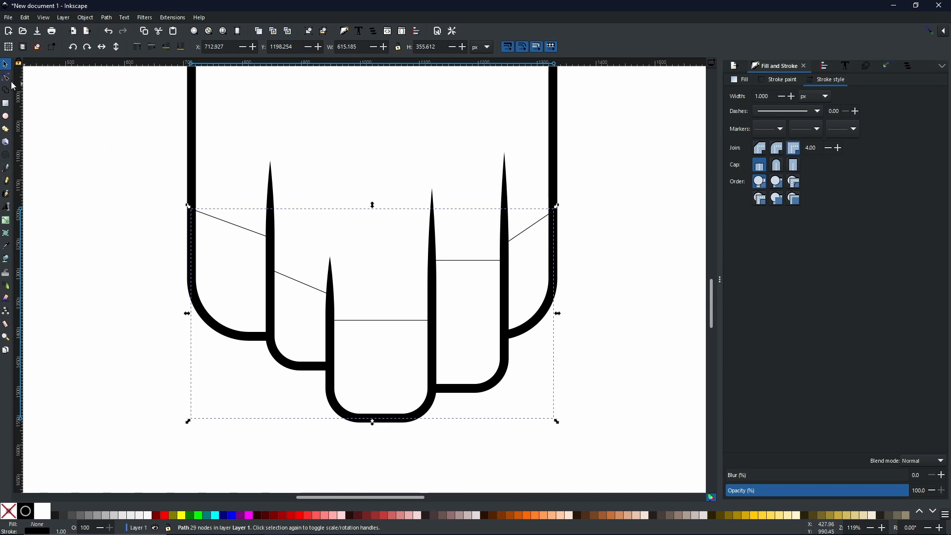
left_click(6, 78)
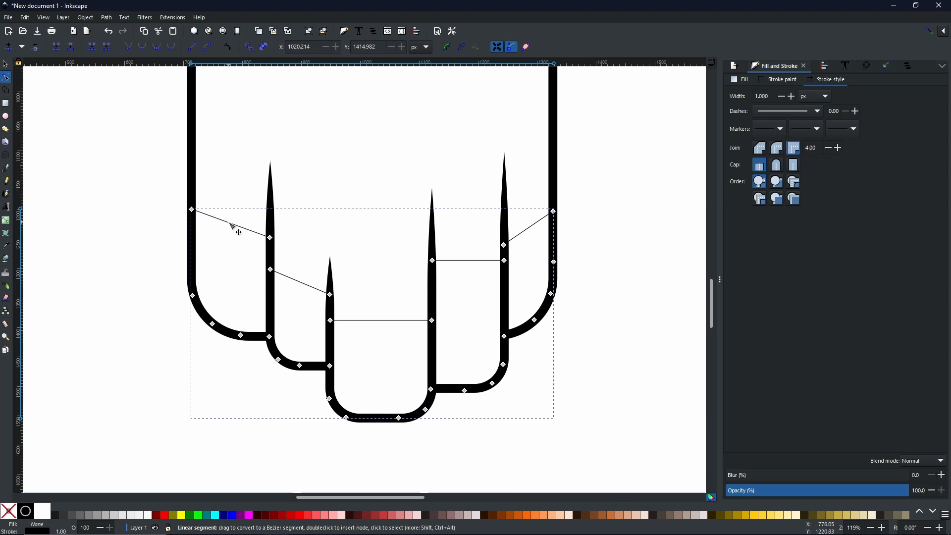
left_click_drag(231, 224, 233, 254)
left_click_drag(300, 281, 302, 304)
left_click_drag(383, 321, 383, 347)
left_click_drag(482, 260, 471, 280)
left_click_drag(529, 228, 529, 254)
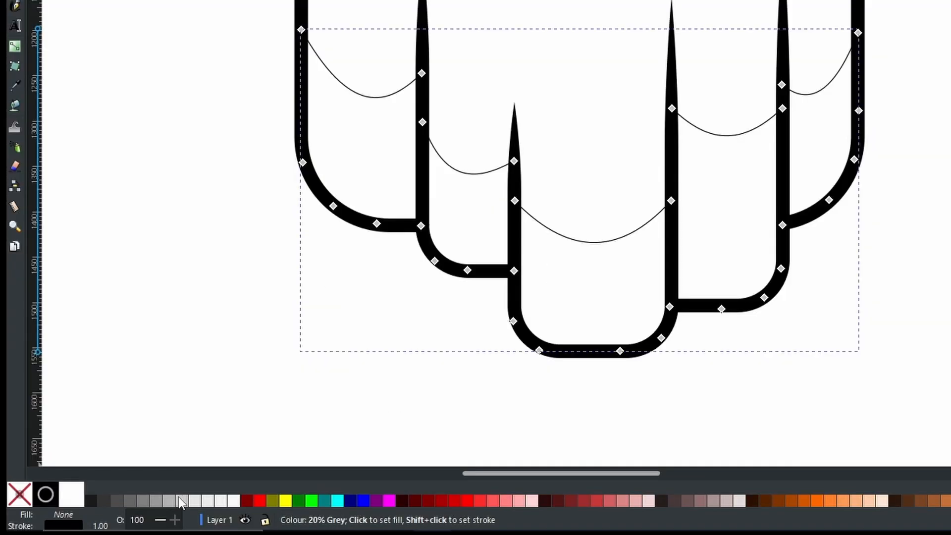
Step: Fill the shading shape with 10% Grey and remove its stroke
left_click(114, 515)
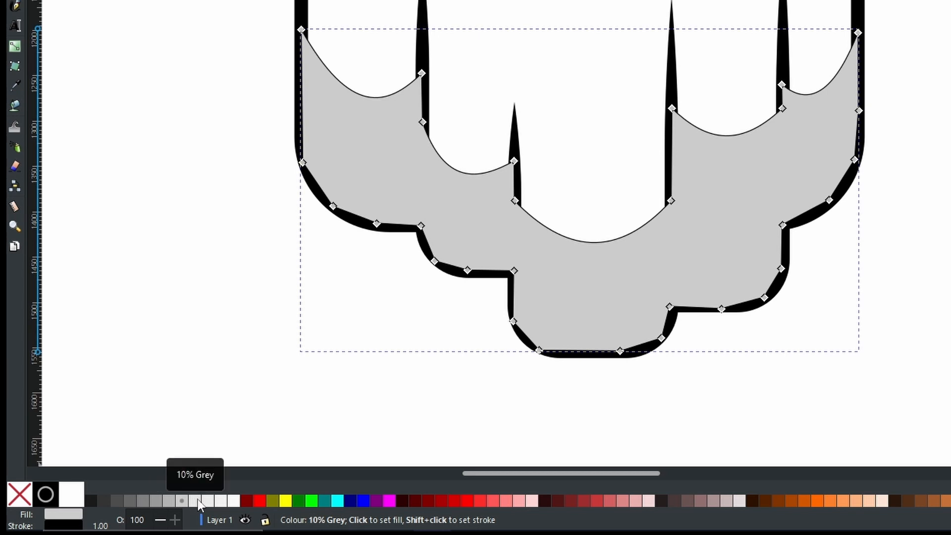
left_click(197, 501)
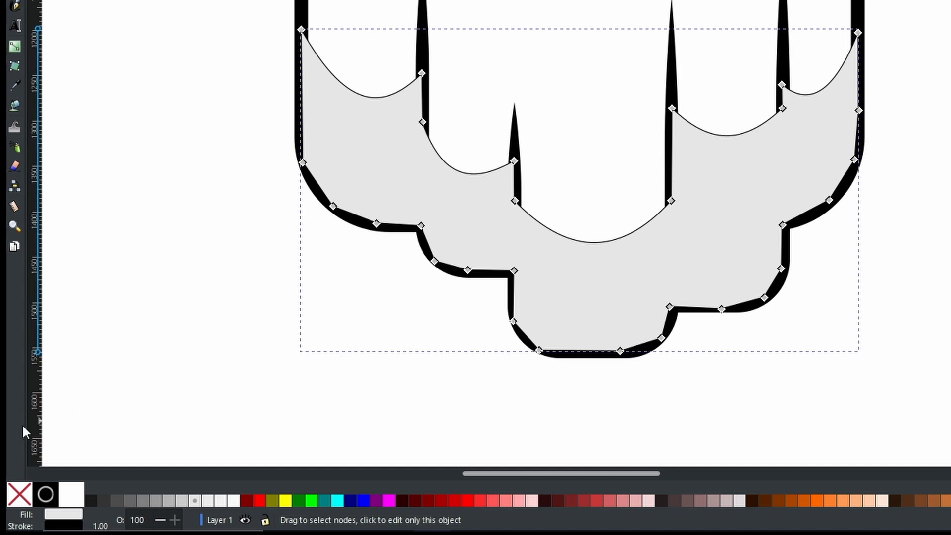
left_click(21, 496, "shift")
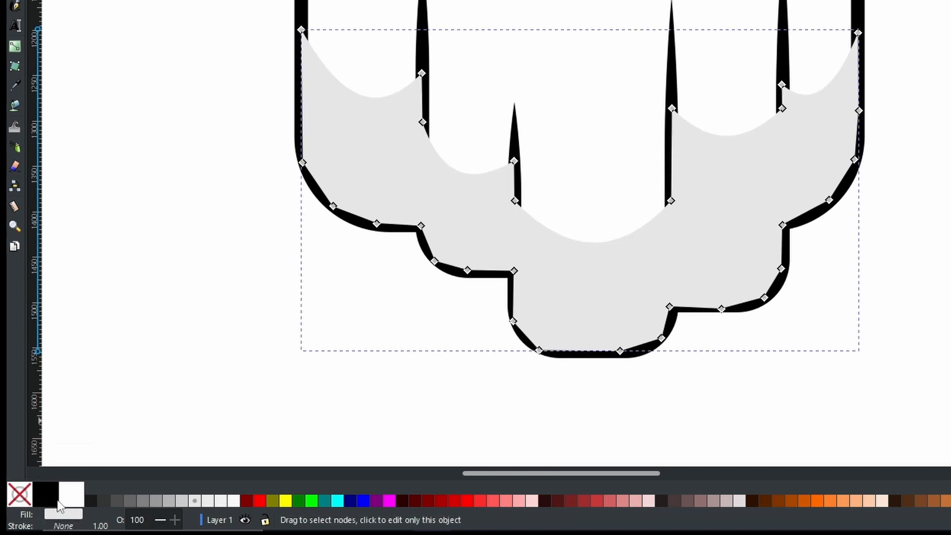
Step: Lower the grey shading shape in the stacking order until it sits behind the fold lines and body outline
left_click(6, 65)
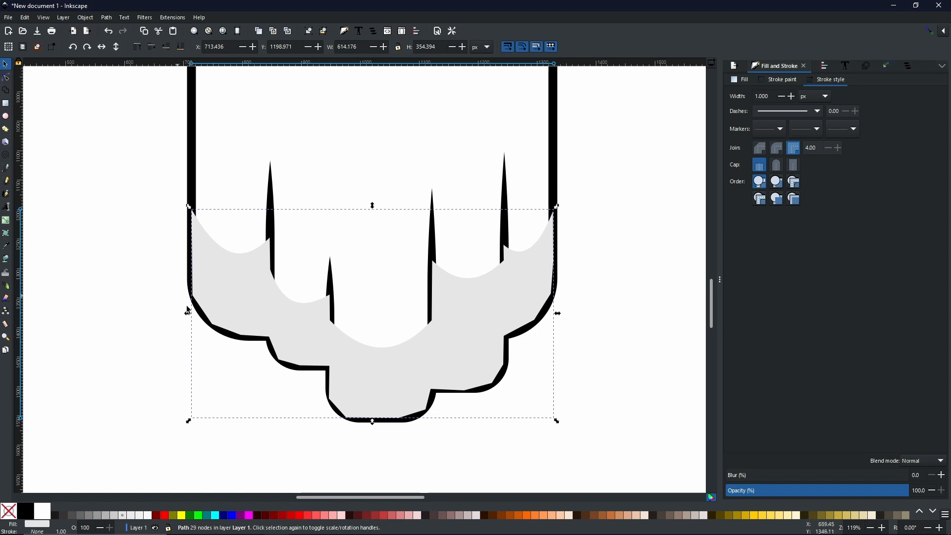
left_click(167, 46)
left_click(167, 47)
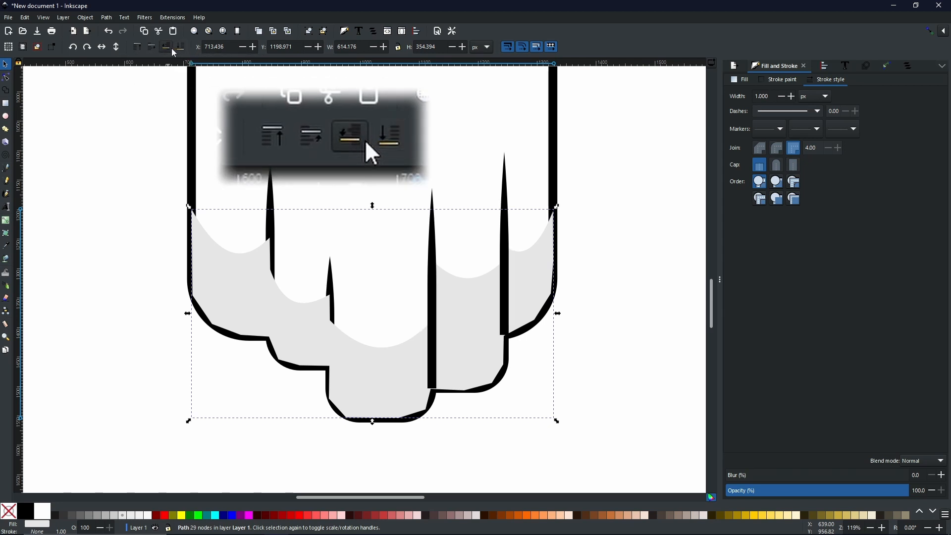
left_click(167, 47)
left_click(172, 50)
left_click(172, 49)
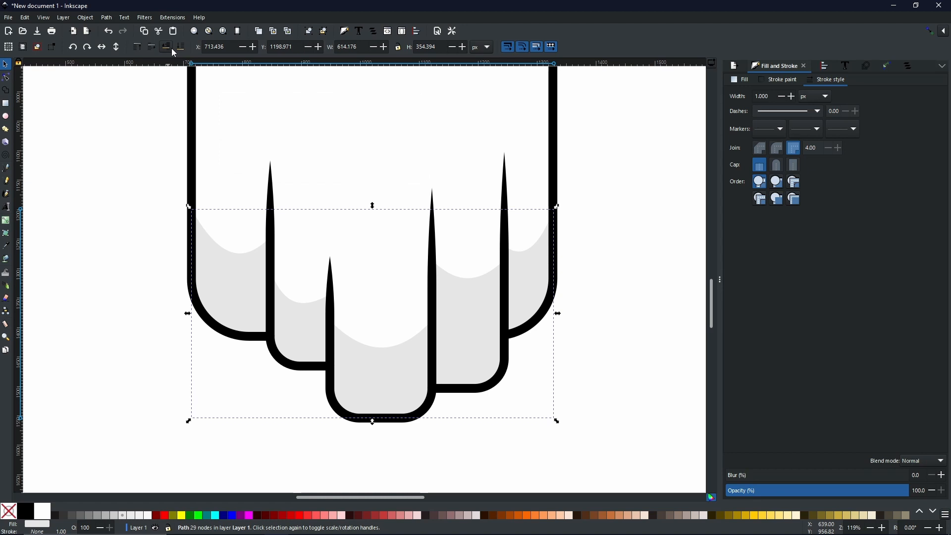
scroll(371, 247, "down", 3)
left_click(509, 262)
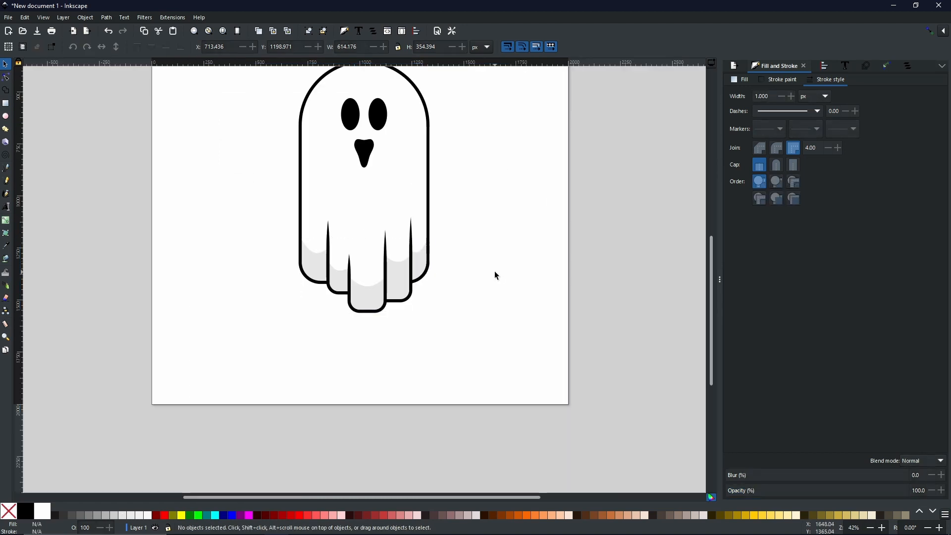
Step: Draw a flat grey ellipse about 1020 × 90 px across the ghost's body, just above the folds
left_click(5, 118)
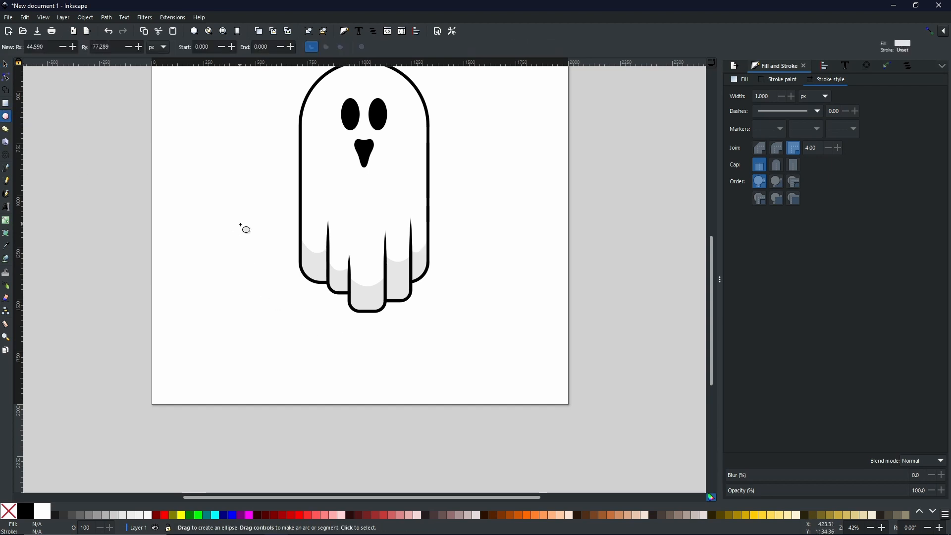
left_click_drag(261, 203, 460, 222)
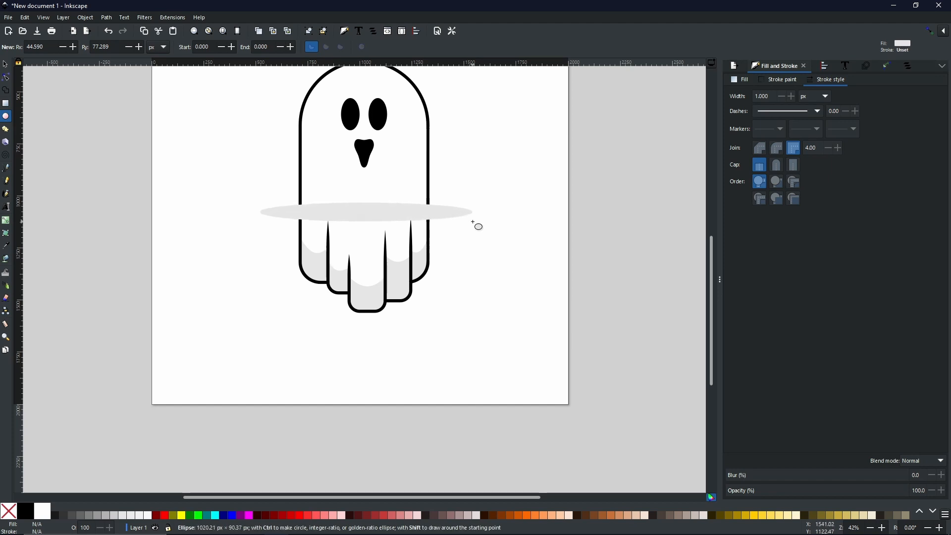
left_click_drag(477, 226, 477, 226)
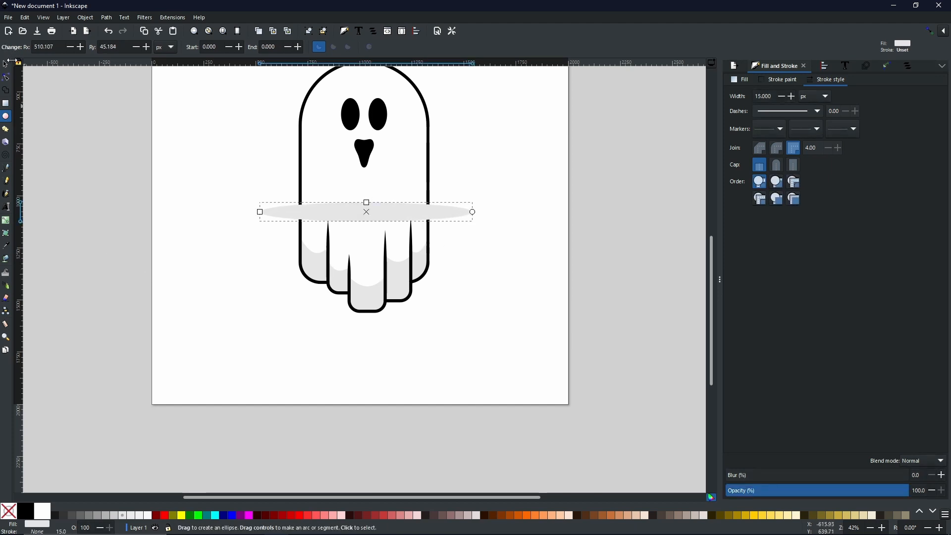
left_click(6, 64)
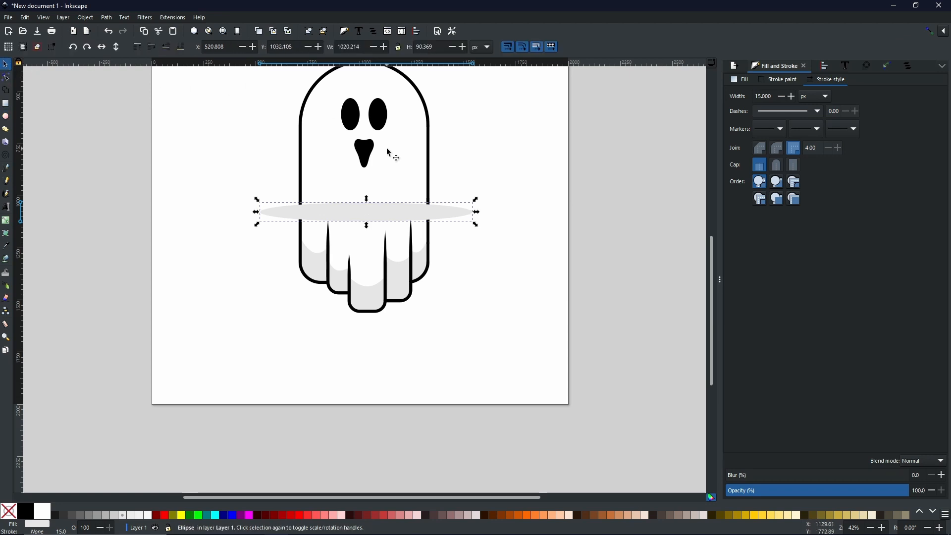
Step: Centre the flat ellipse horizontally on the ghost's body
left_click(376, 85, "shift")
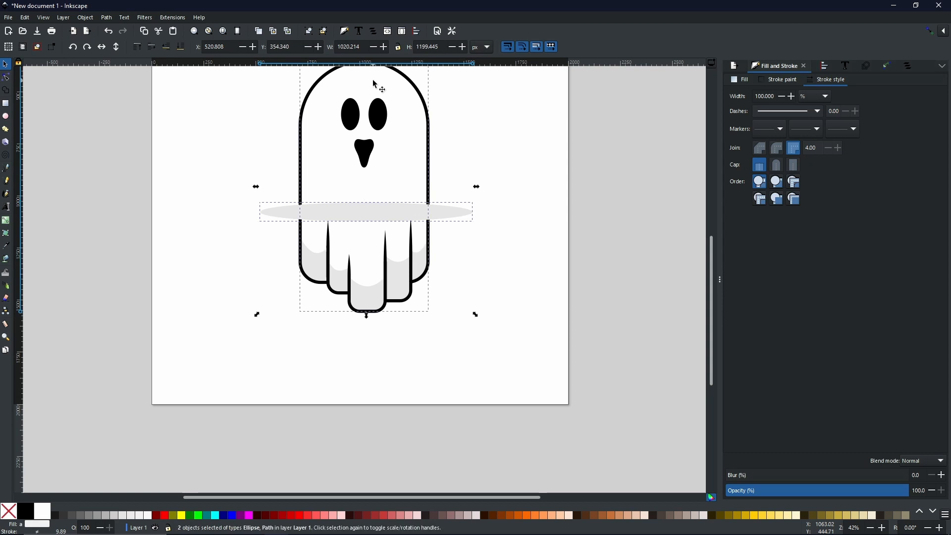
left_click(825, 67)
left_click(772, 138)
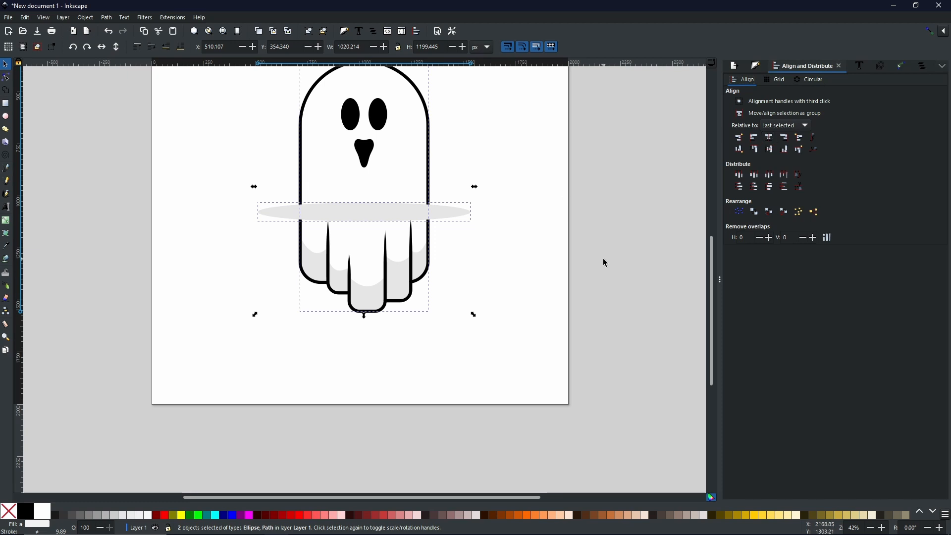
left_click(593, 164)
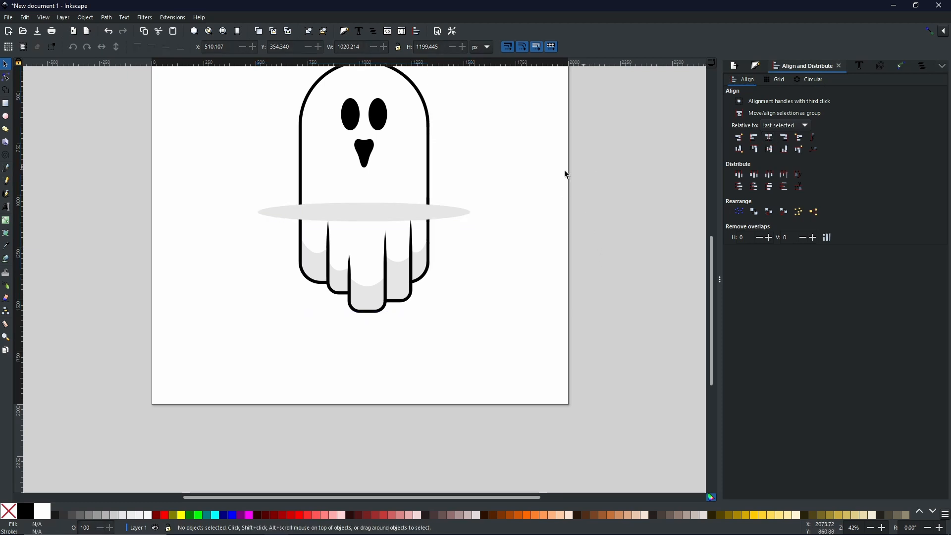
Step: Move the flat ellipse straight down below the ghost's hem and narrow it symmetrically about its centre to about 792 px wide
left_click(355, 208)
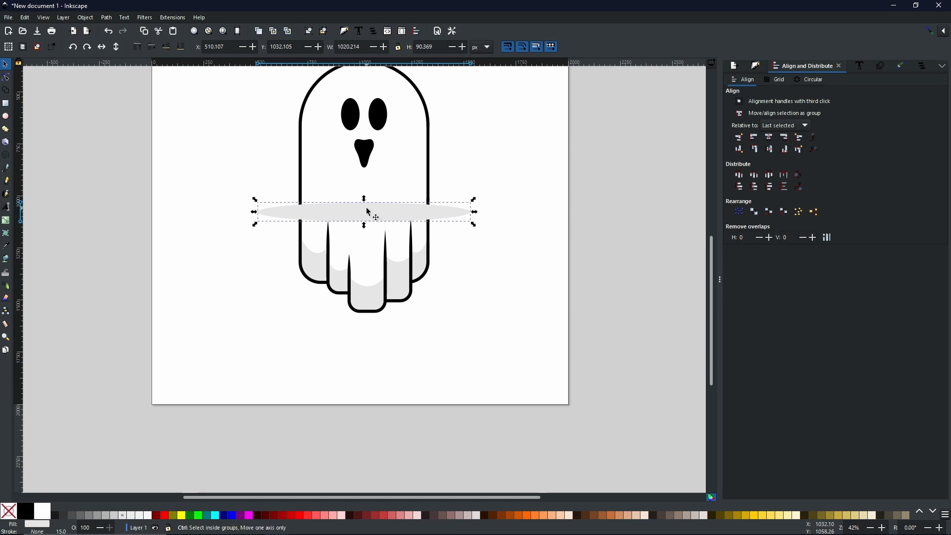
left_click_drag(367, 208, 412, 351)
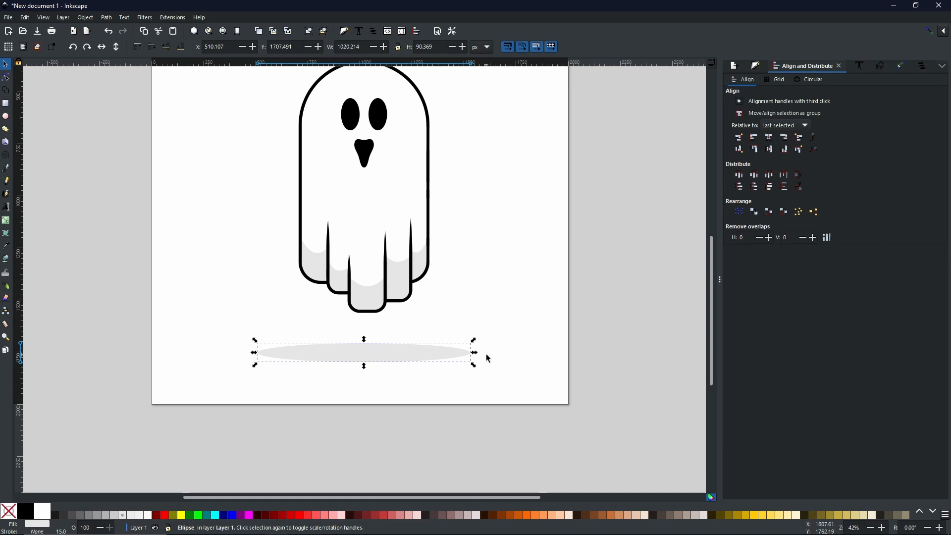
left_click_drag(471, 354, 451, 354)
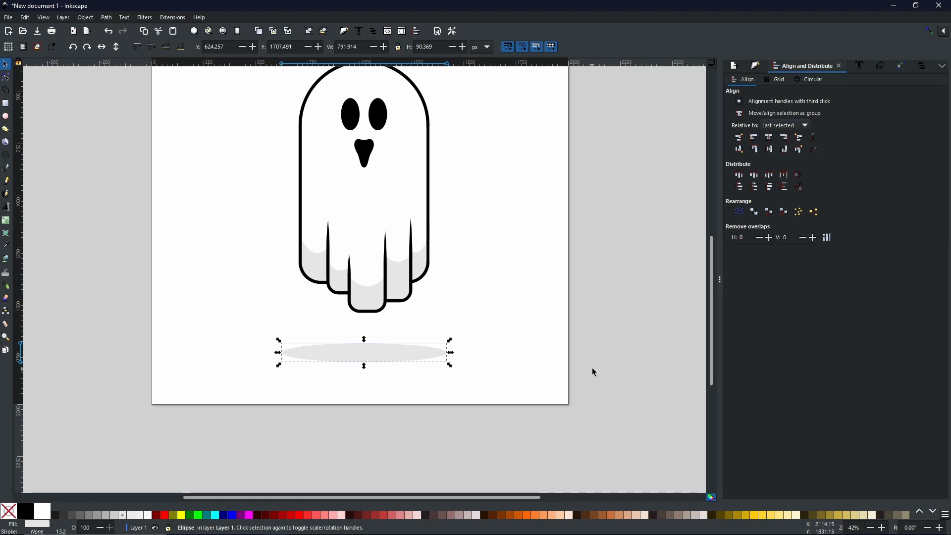
Step: Soften the ellipse below the ghost with a blur of about 20% and reduce its opacity to about 51%
left_click(756, 66)
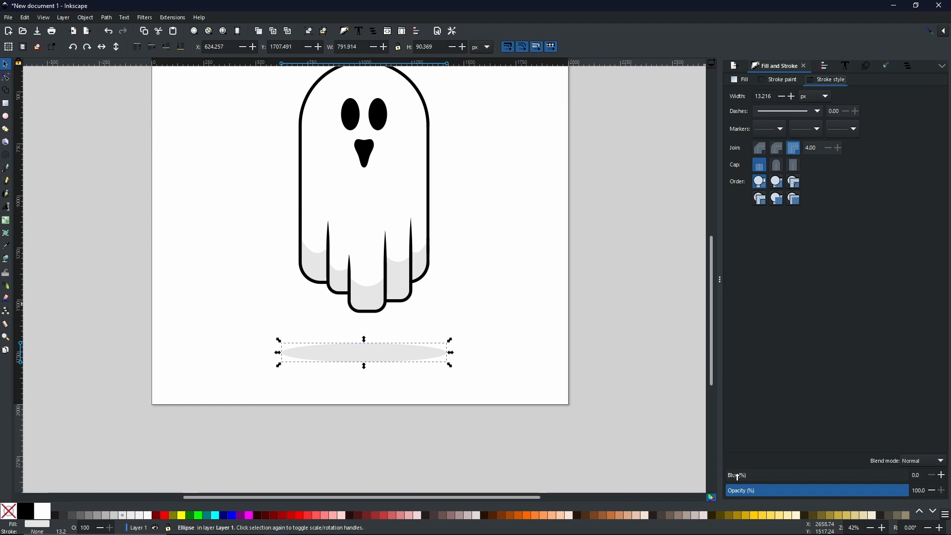
left_click_drag(739, 477, 763, 481)
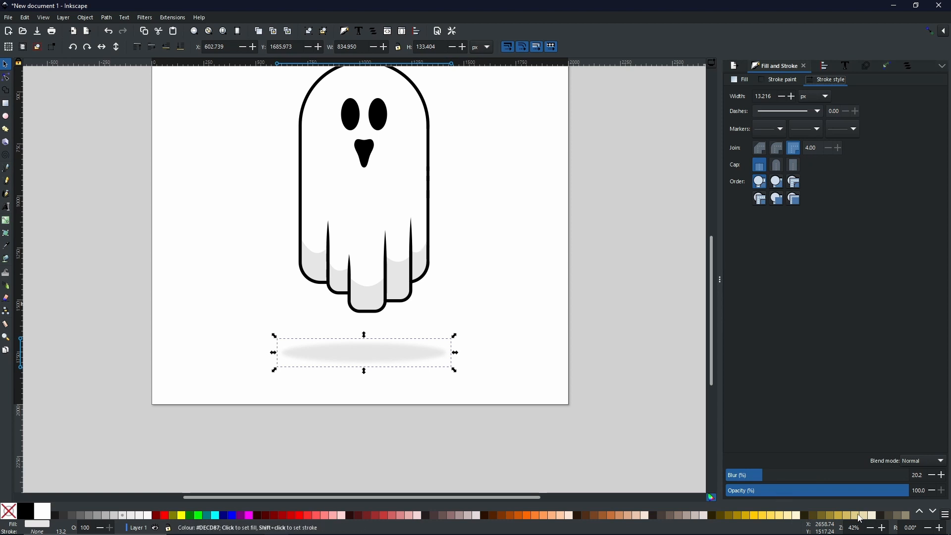
left_click_drag(853, 494, 820, 492)
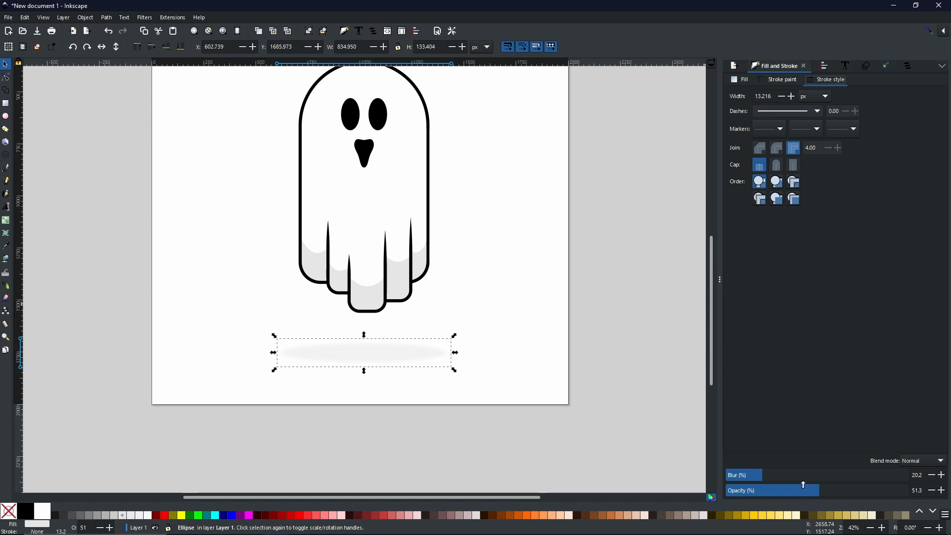
Step: Darken the ellipse's fill to pure black and increase its blur to about 34%
left_click(741, 83)
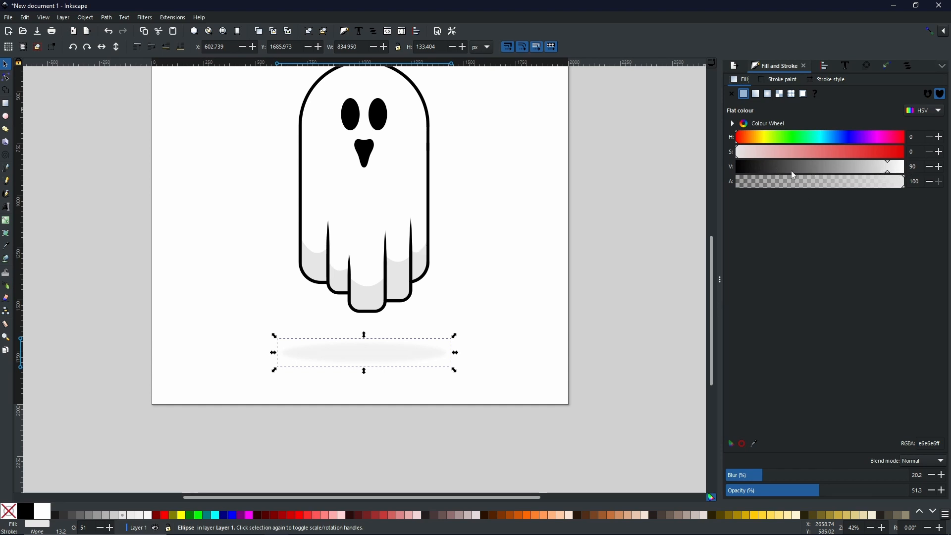
left_click_drag(887, 170, 732, 167)
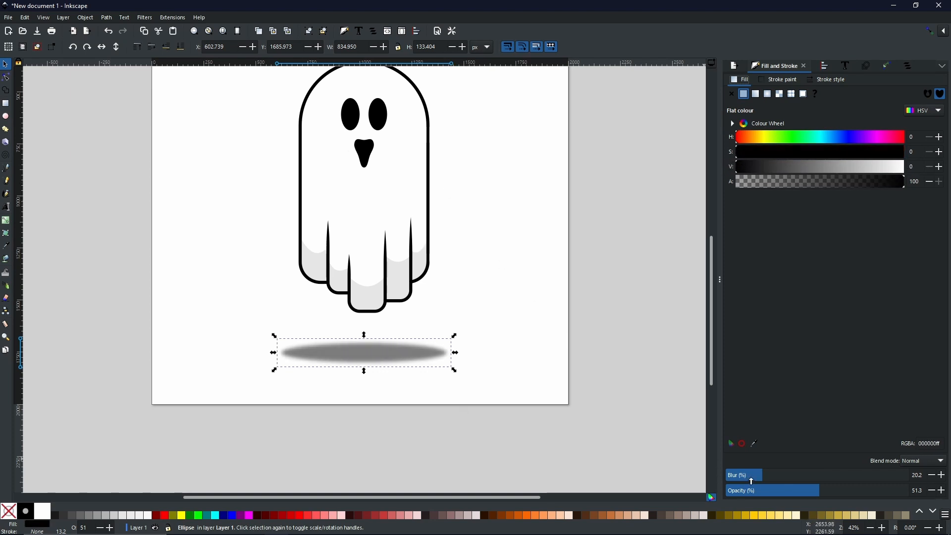
left_click_drag(751, 480, 787, 476)
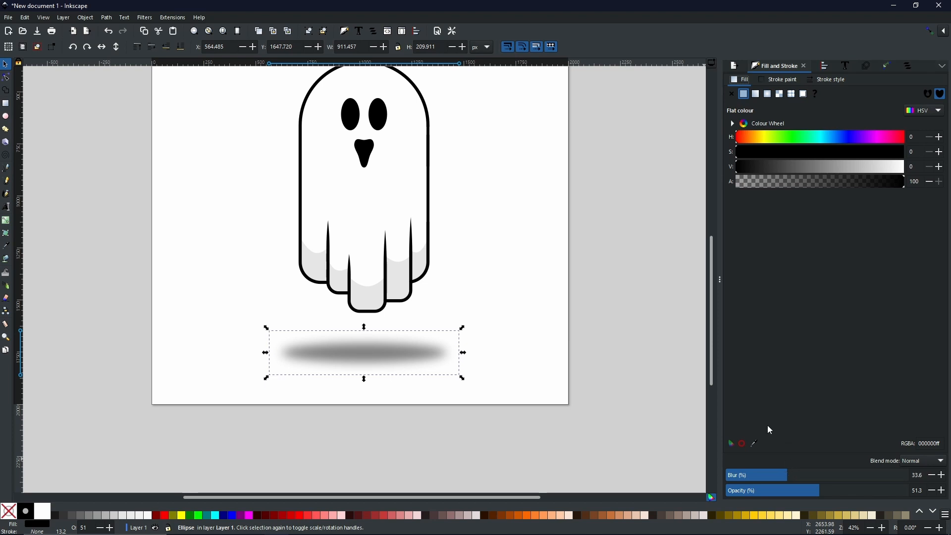
Step: Tint the shadow dark navy (HSV 226, 100, 12), with blur at about 42% and opacity at about 29%
left_click(831, 137)
mouse_move(842, 142)
left_mouse_down()
mouse_move(913, 160)
mouse_move(756, 173)
left_mouse_up()
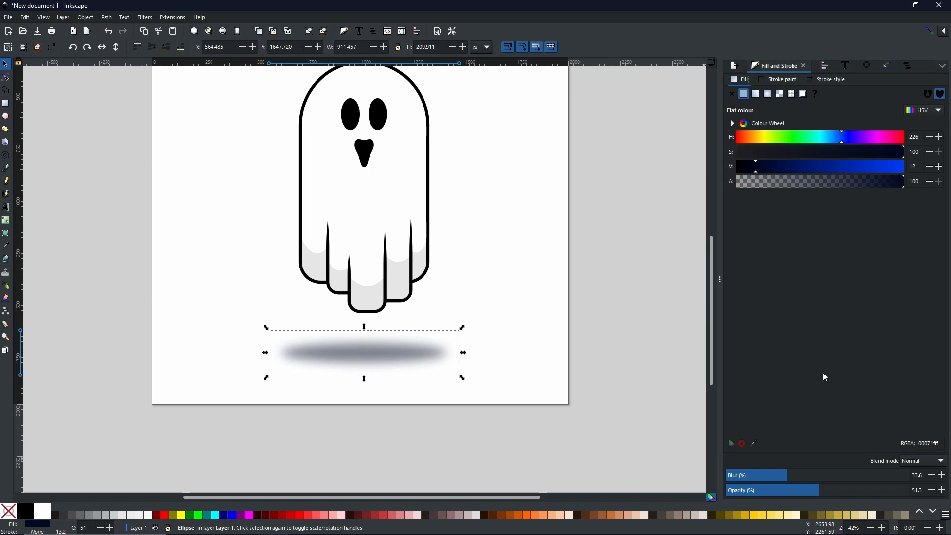
left_click_drag(823, 491, 803, 485)
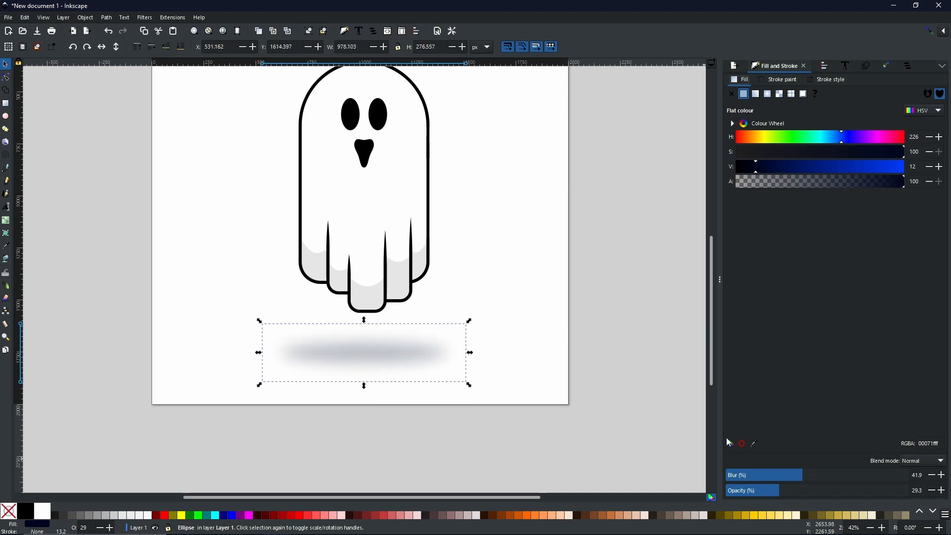
Step: Deselect the shadow and collapse the docked dialogs to inspect the whole ghost on the page
left_click(688, 340)
mouse_move(511, 191)
left_mouse_down()
mouse_move(474, 270)
mouse_move(481, 278)
left_mouse_up()
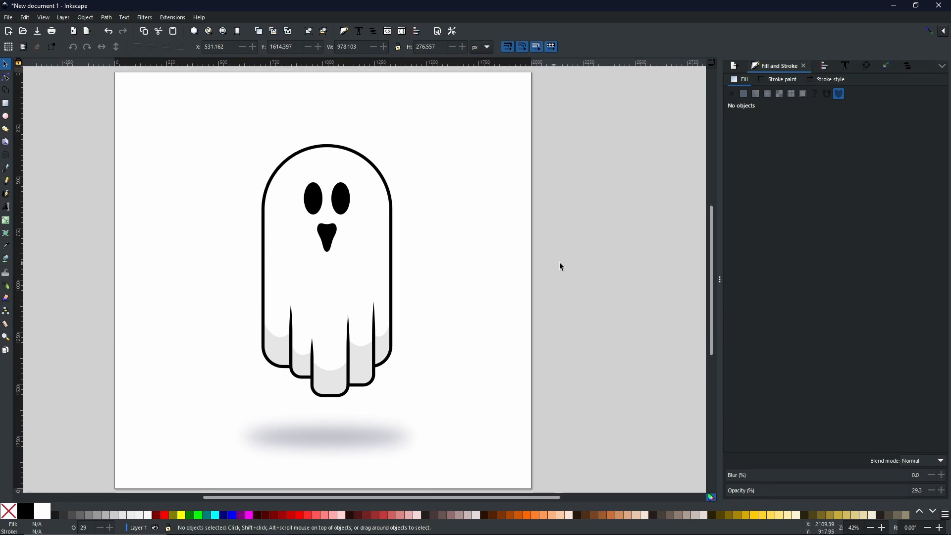
mouse_move(721, 259)
left_mouse_down()
mouse_move(828, 259)
mouse_move(824, 236)
left_mouse_up()
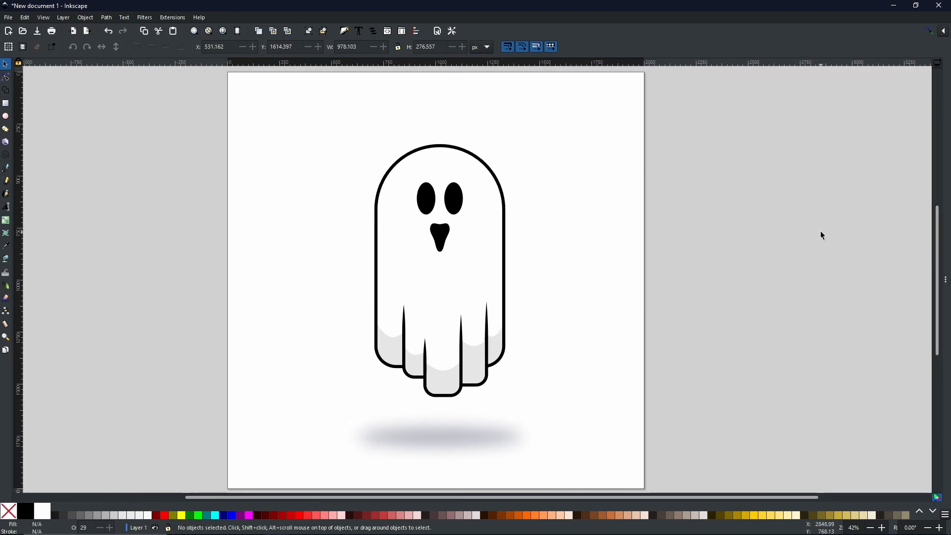